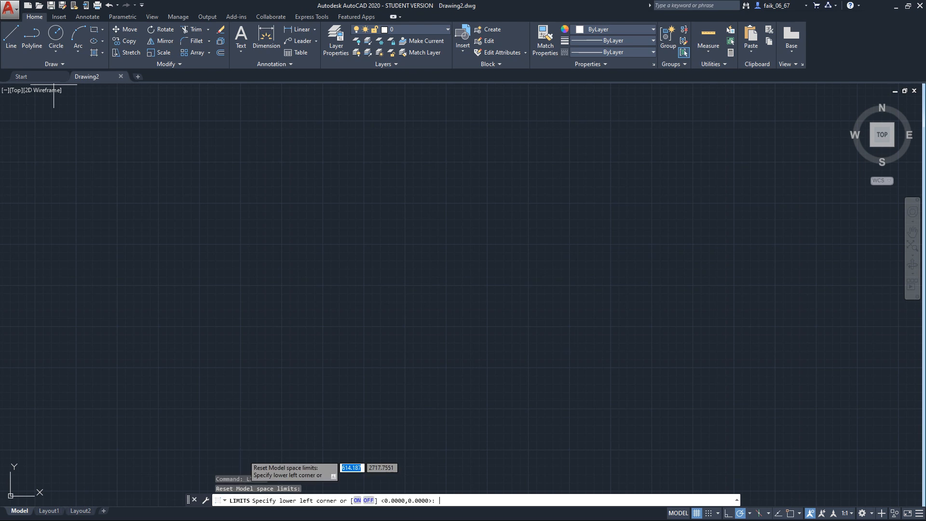
Set the model space limits from 0,0 to 297,210 and zoom to show the whole drawing area.
{"action": "type", "text": "0"}
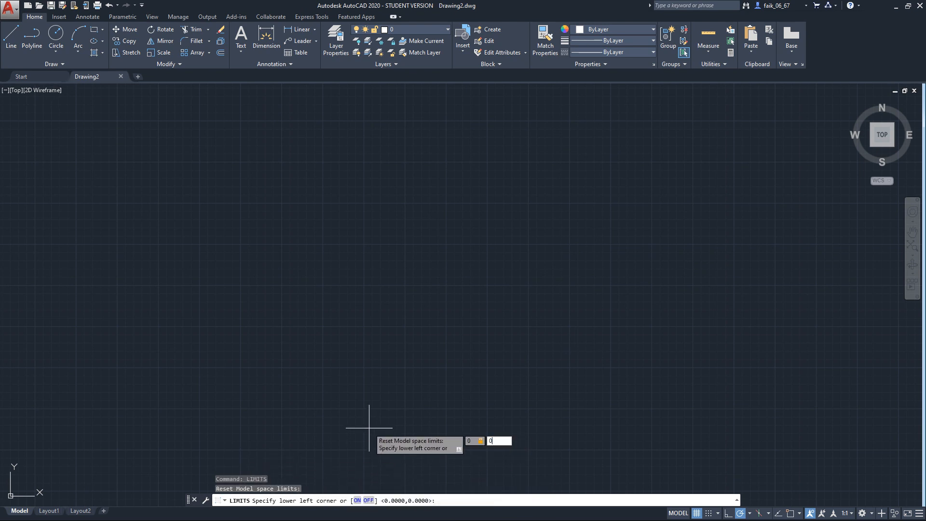
{"action": "type", "text": ",0"}
{"action": "key", "text": "Return"}
{"action": "type", "text": "297,210"}
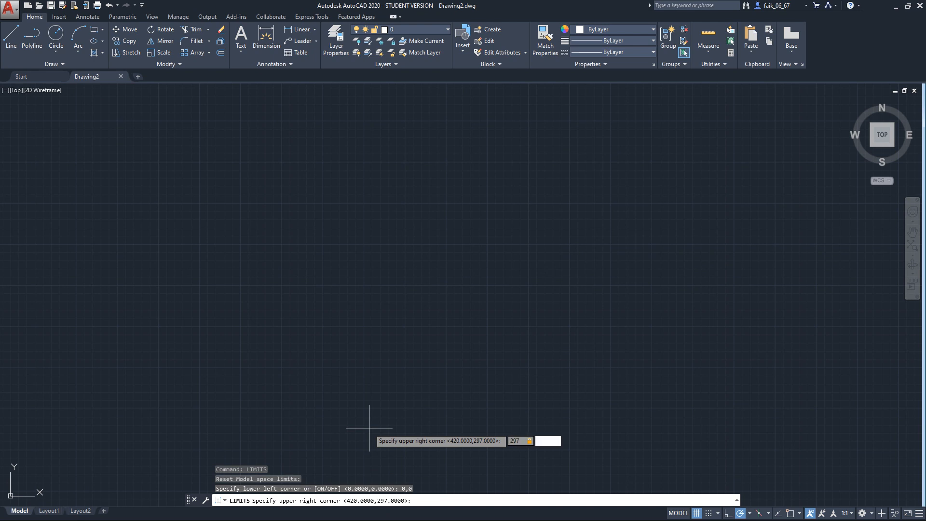
{"action": "key", "text": "Return"}
{"action": "type", "text": "Z"}
{"action": "key", "text": "Return"}
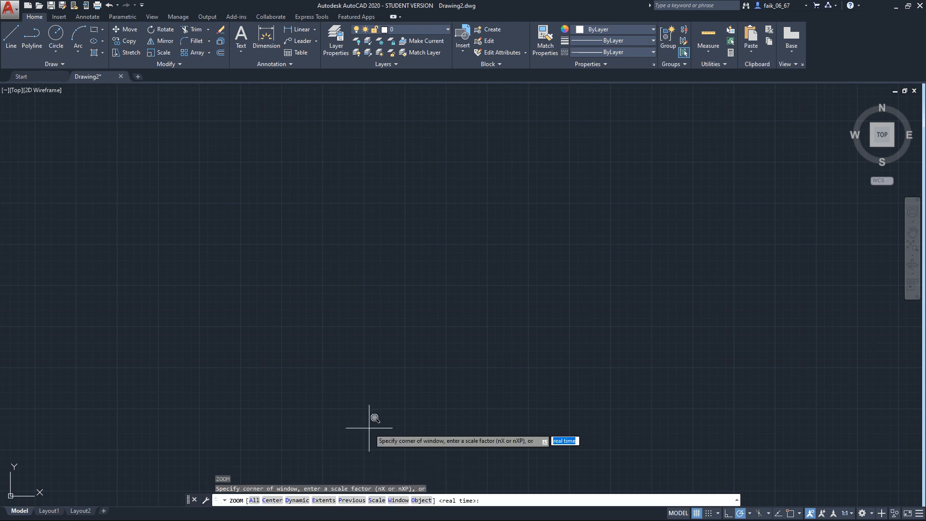
{"action": "type", "text": "a"}
{"action": "key", "text": "Return"}
Draw a vertical line 100 units long straight down from the point 50,150.
{"action": "type", "text": "L"}
{"action": "key", "text": "BackSpace"}
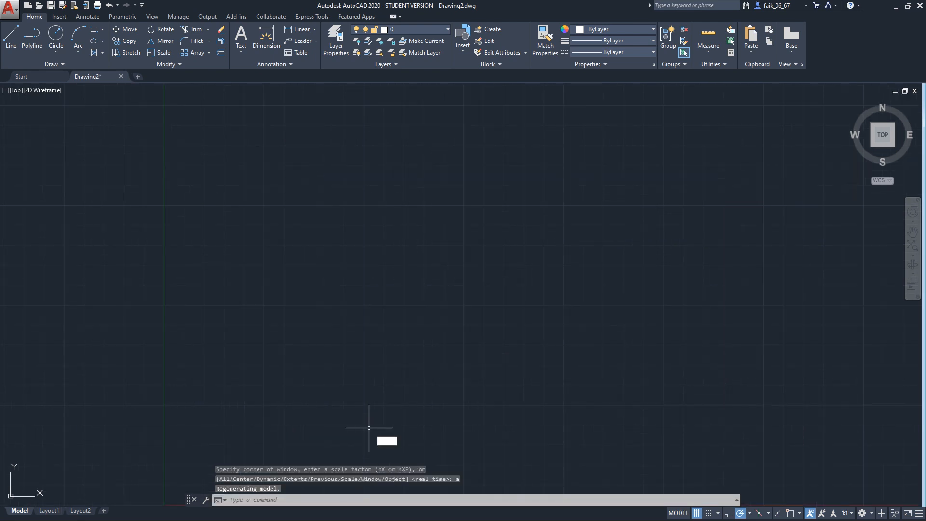
{"action": "left_click", "coordinate": [11, 37]}
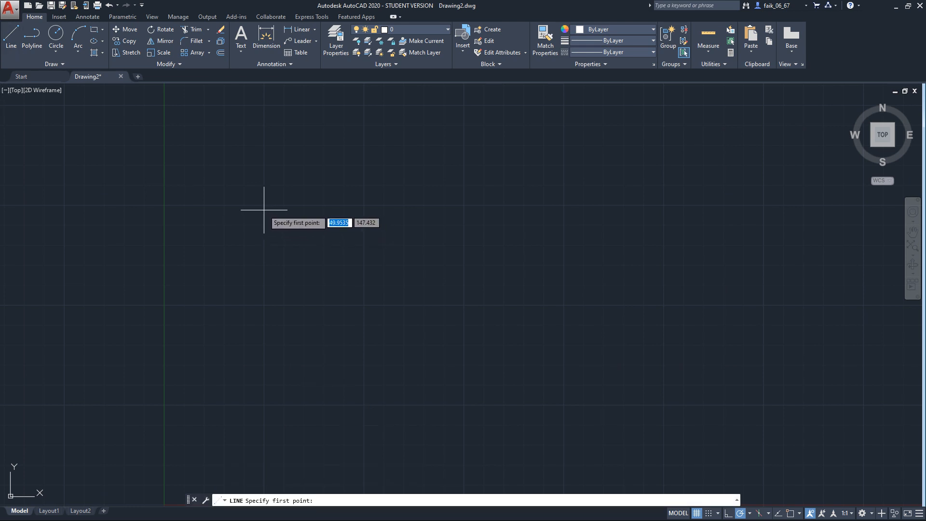
{"action": "type", "text": "50"}
{"action": "key", "text": "Tab"}
{"action": "type", "text": "150"}
{"action": "key", "text": "Return"}
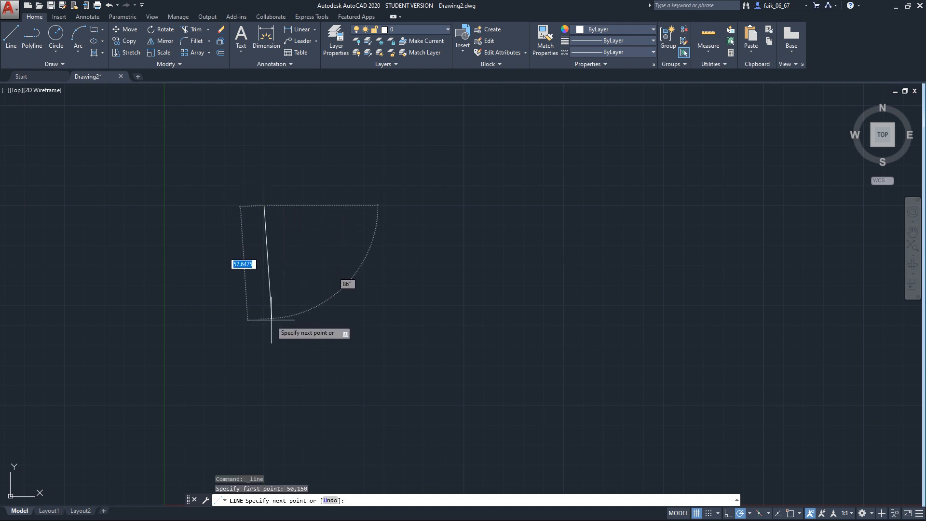
{"action": "type", "text": "100"}
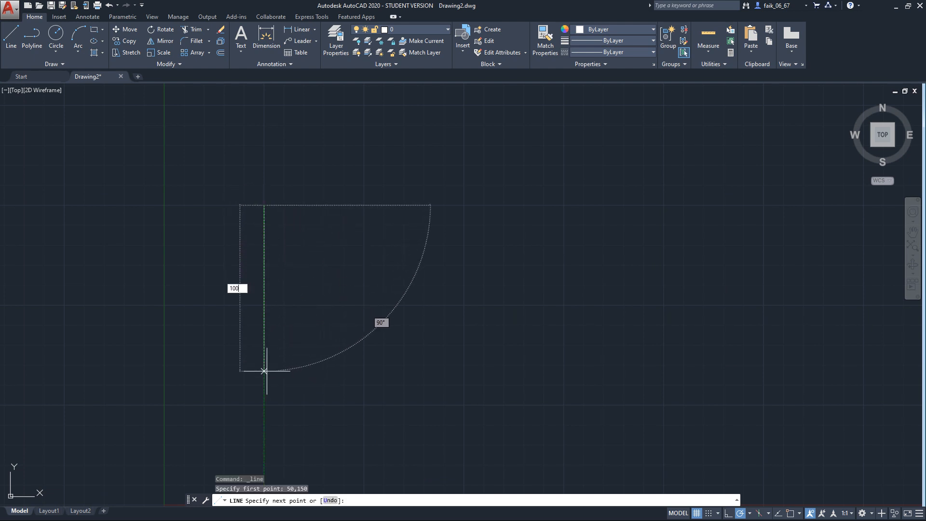
{"action": "key", "text": "Return"}
{"action": "key", "text": "Escape"}
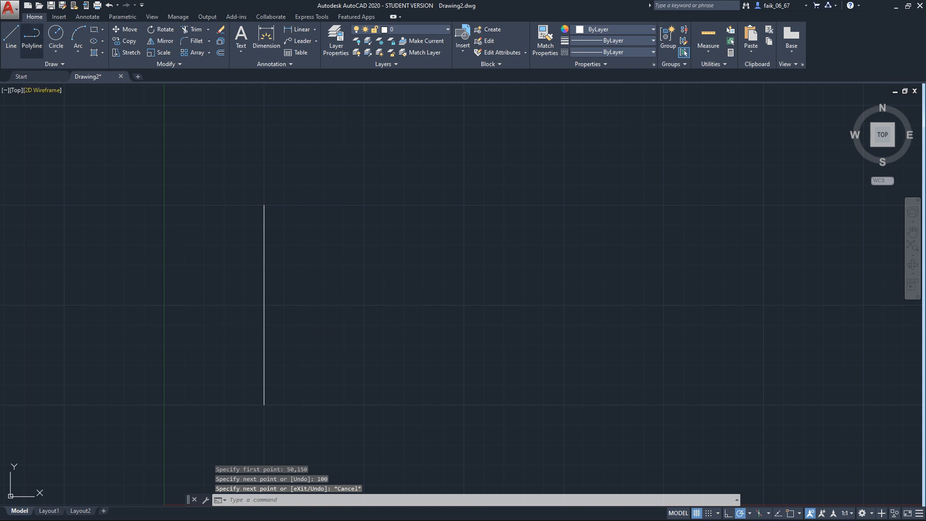
Turn on object snap in the drafting settings using the OSNAP command.
{"action": "left_click", "coordinate": [11, 37]}
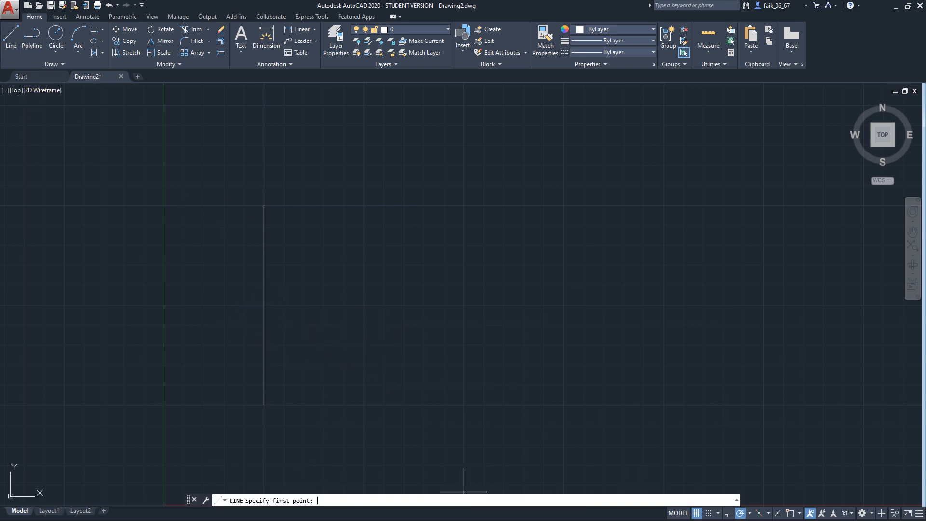
{"action": "key", "text": "Escape"}
{"action": "type", "text": "snap"}
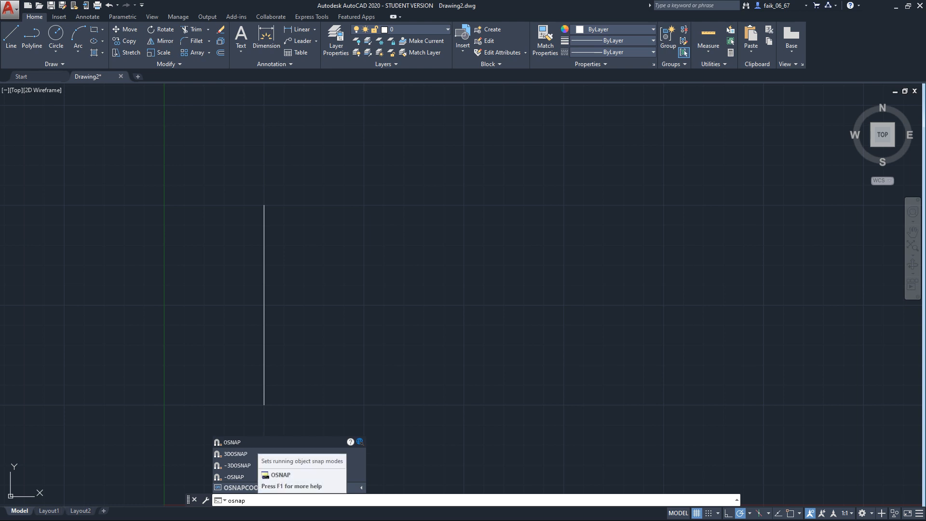
{"action": "key", "text": "Return"}
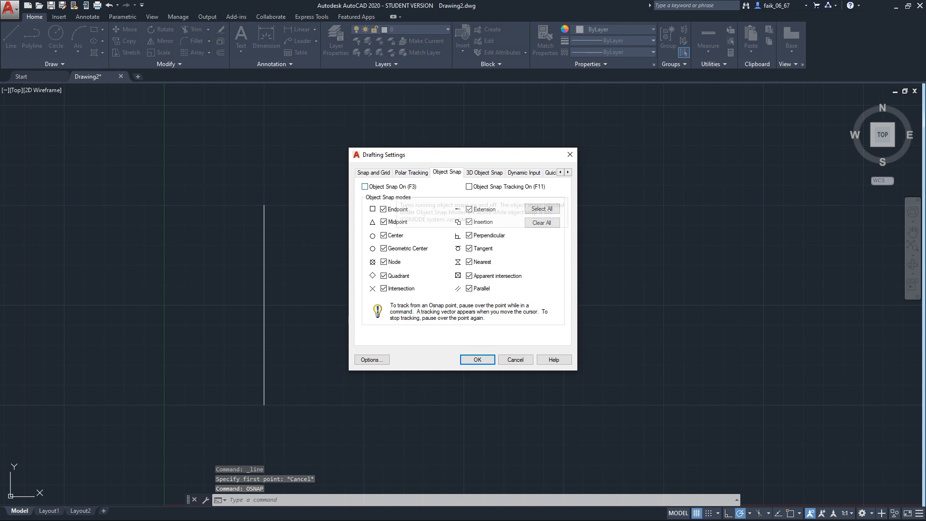
{"action": "left_click", "coordinate": [365, 186]}
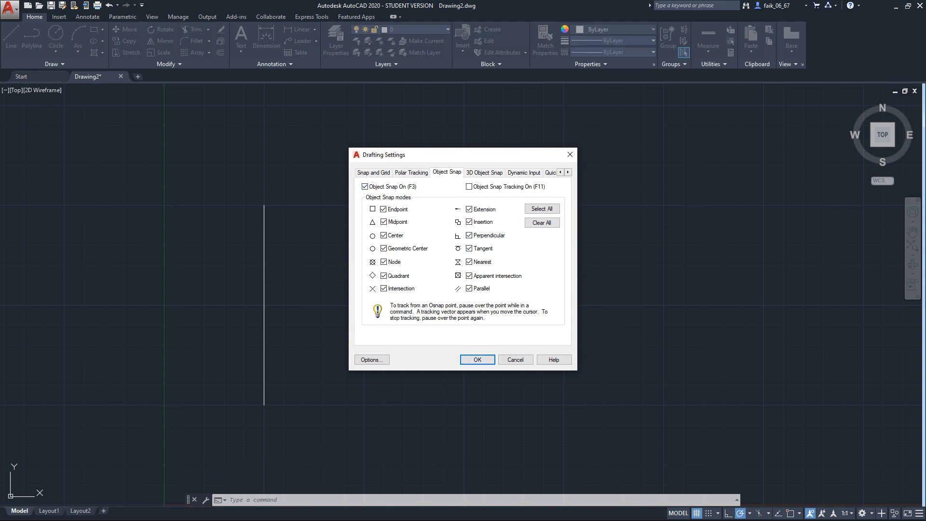
{"action": "left_click", "coordinate": [476, 360]}
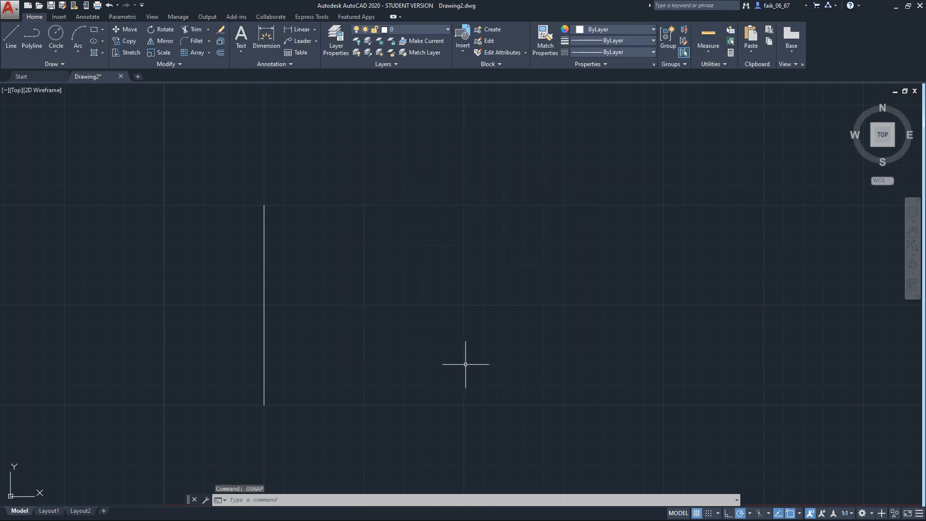
Draw a horizontal line 150 units long to the right from the midpoint of the vertical line.
{"action": "left_click", "coordinate": [11, 35]}
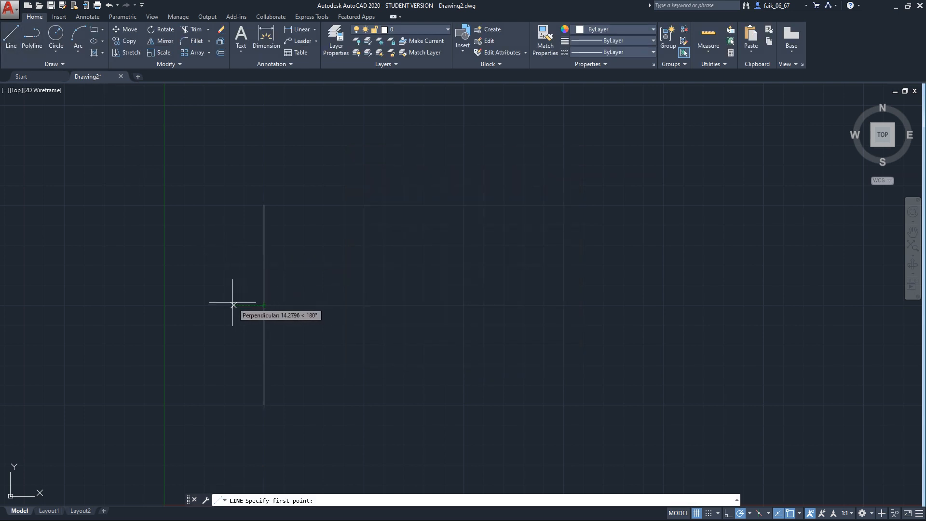
{"action": "left_click", "coordinate": [263, 305]}
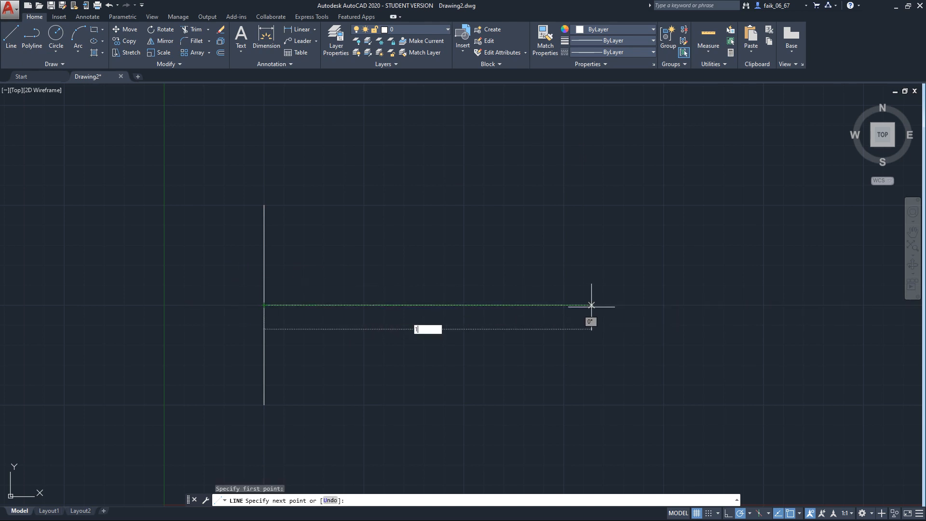
{"action": "type", "text": "150"}
{"action": "key", "text": "Return"}
{"action": "key", "text": "Escape"}
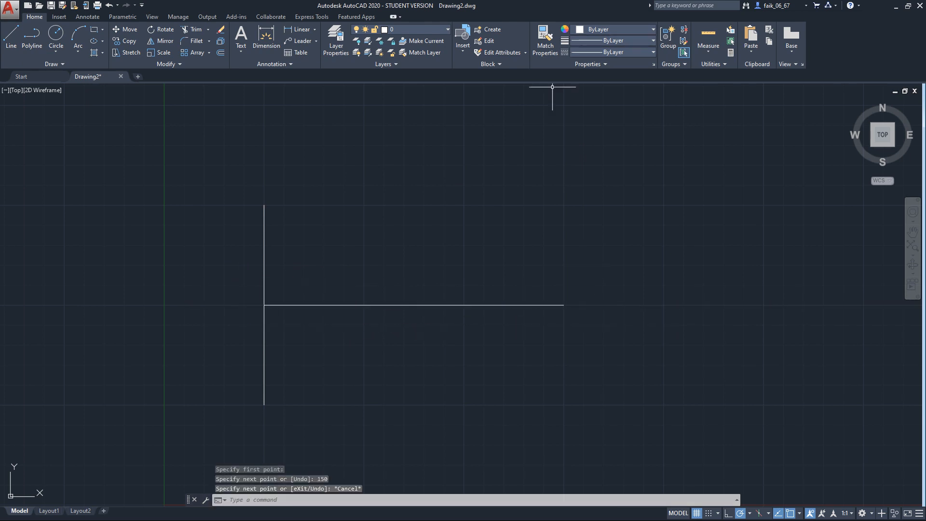
Load the CENTER, CENTER2 and CENTERX2 linetypes from acadiso.lin.
{"action": "left_click", "coordinate": [627, 52]}
{"action": "left_click", "coordinate": [586, 101]}
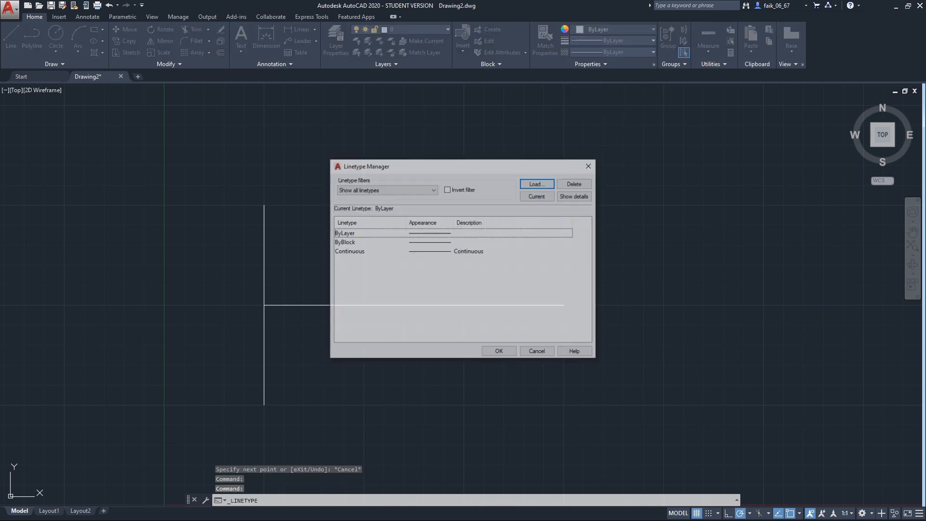
{"action": "left_click", "coordinate": [536, 183]}
{"action": "left_click", "coordinate": [389, 256]}
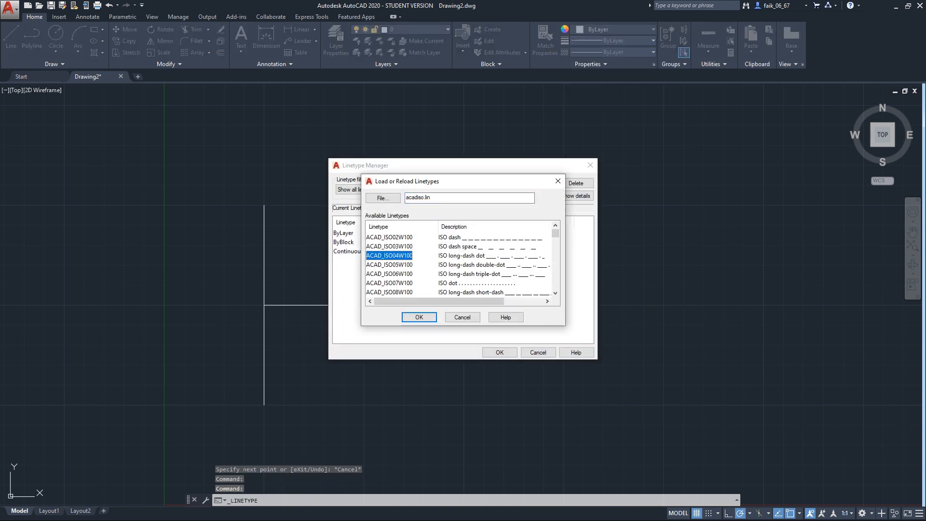
{"action": "key", "text": "c"}
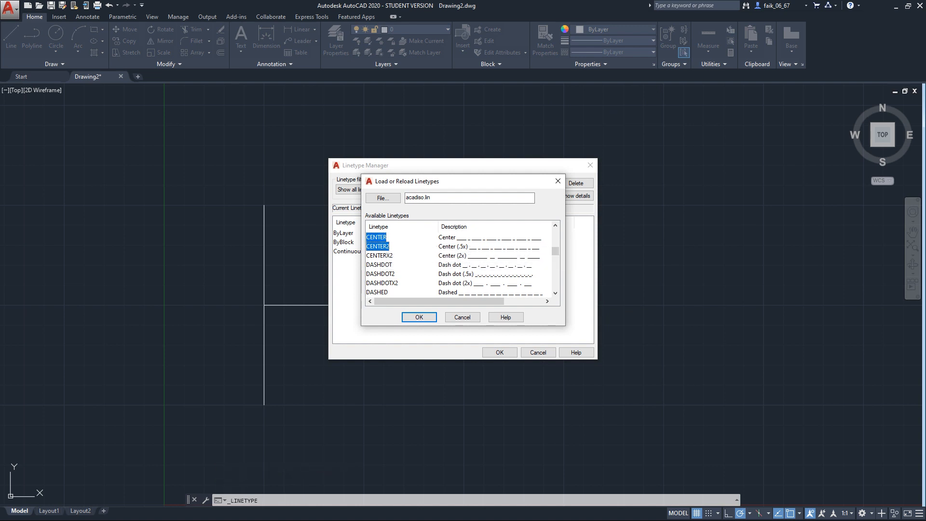
{"action": "mouse_move", "coordinate": [555, 251]}
{"action": "left_mouse_down"}
{"action": "mouse_move", "coordinate": [555, 272]}
{"action": "mouse_move", "coordinate": [555, 249]}
{"action": "left_mouse_up"}
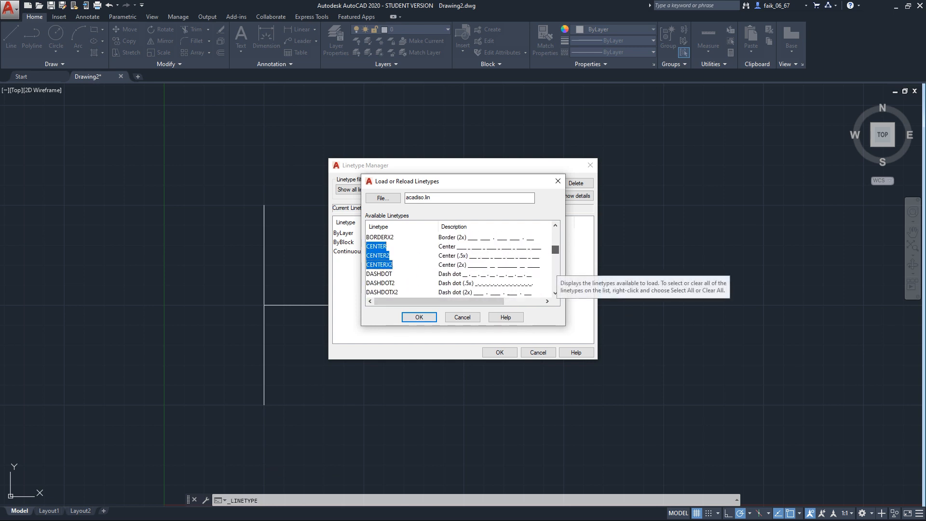
{"action": "key", "text": "Return"}
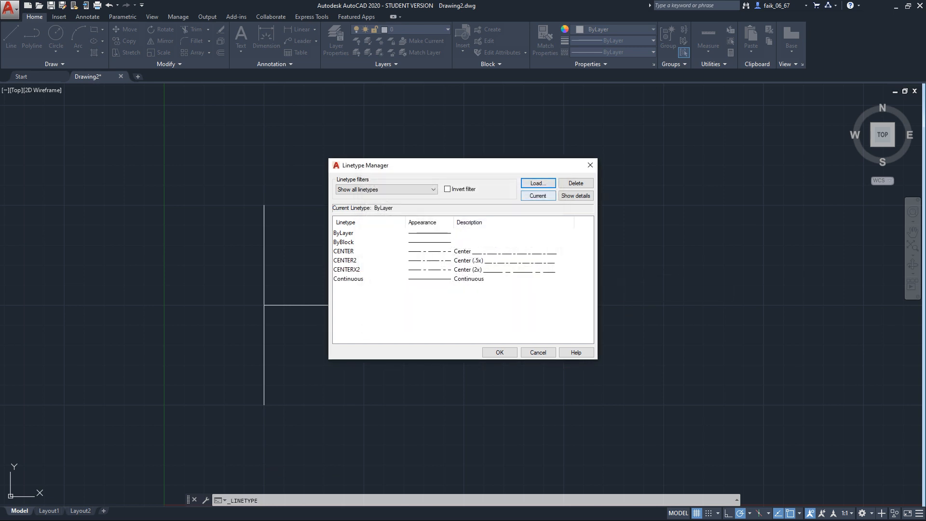
Load the HIDDEN, HIDDEN2 and HIDDENX2 linetypes and close the Linetype Manager.
{"action": "left_click", "coordinate": [537, 183]}
{"action": "left_click", "coordinate": [381, 255]}
{"action": "key", "text": "h"}
{"action": "left_click", "coordinate": [379, 255], "text": "shift"}
{"action": "left_click", "coordinate": [418, 317]}
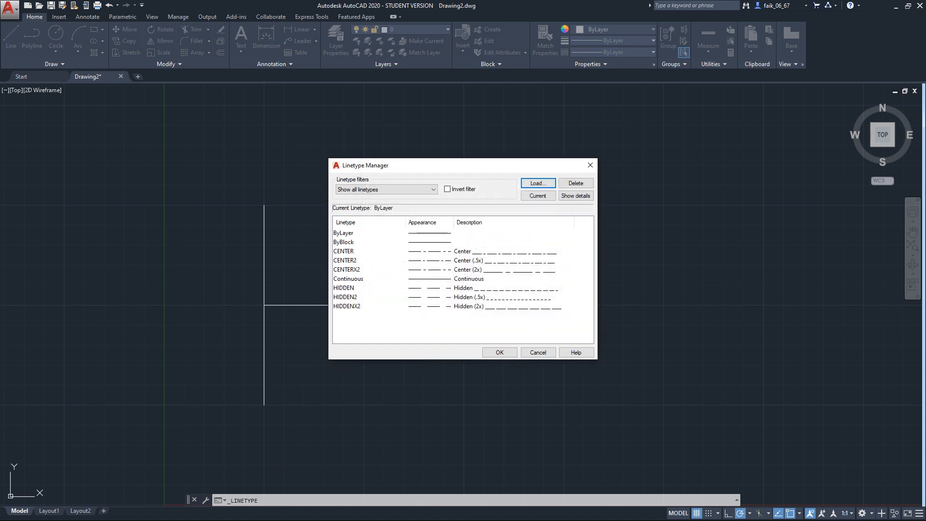
{"action": "left_click", "coordinate": [589, 165]}
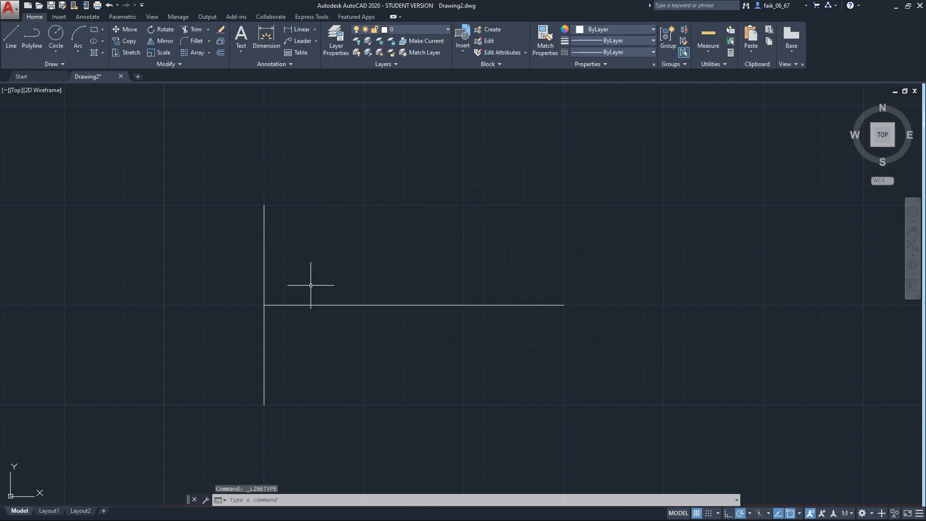
{"action": "left_click", "coordinate": [265, 276]}
{"action": "left_click", "coordinate": [262, 275]}
{"action": "left_click", "coordinate": [337, 258]}
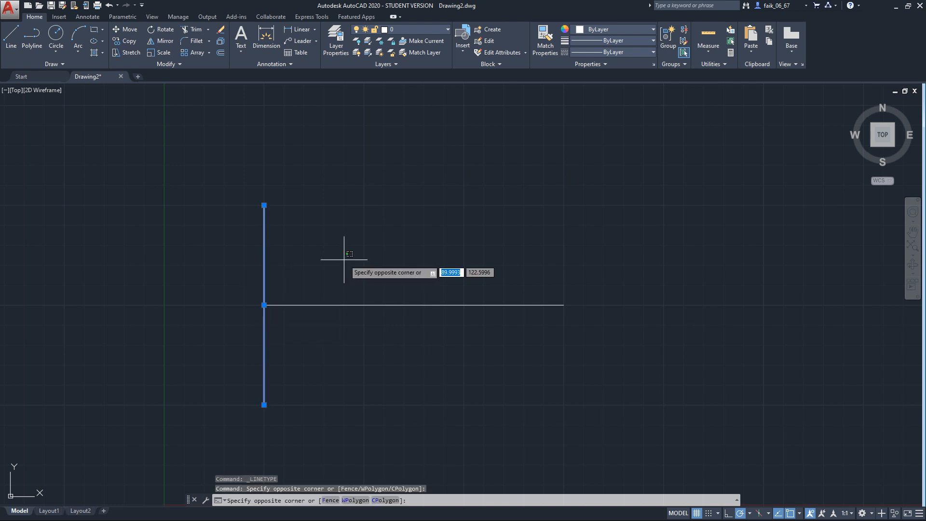
{"action": "key", "text": "Escape"}
{"action": "key", "text": "Escape"}
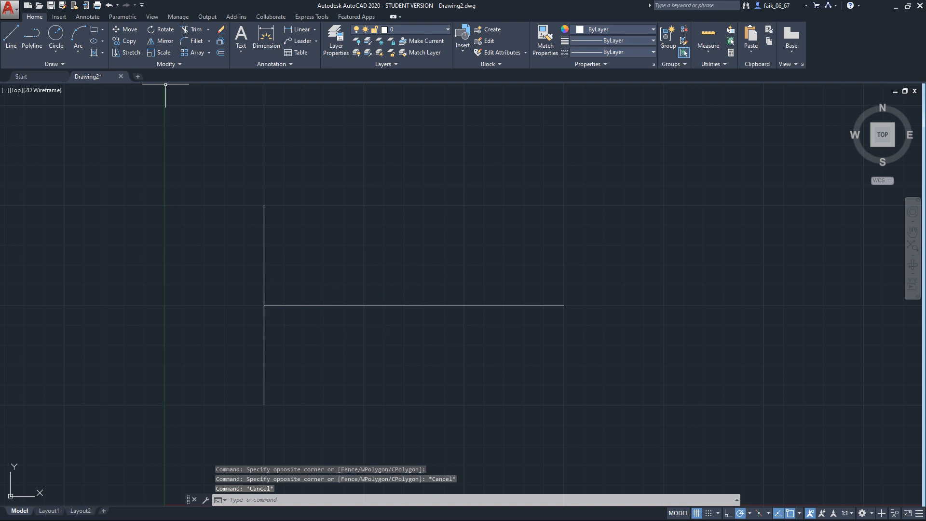
Copy the vertical line 92 units to the right, using its upper endpoint as the base point.
{"action": "left_click", "coordinate": [125, 41]}
{"action": "left_click", "coordinate": [263, 232]}
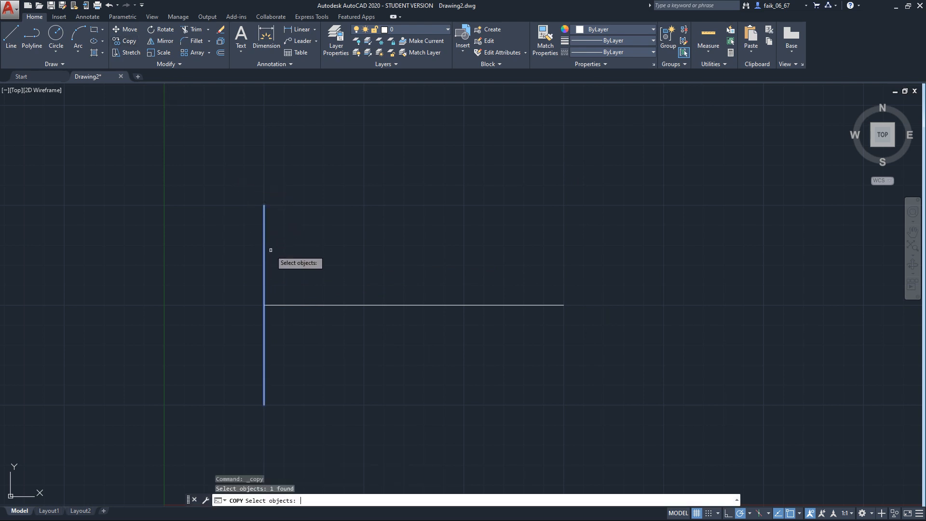
{"action": "key", "text": "Return"}
{"action": "left_click", "coordinate": [264, 204]}
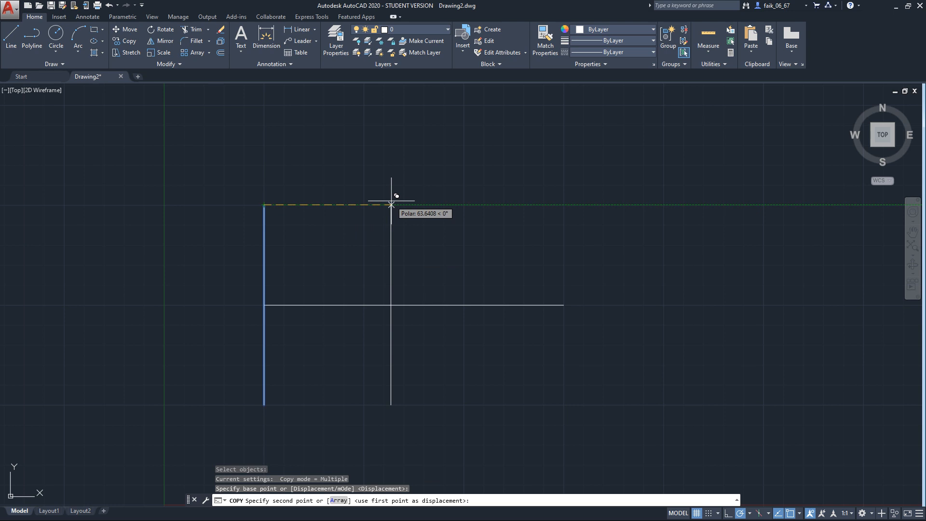
{"action": "type", "text": "9"}
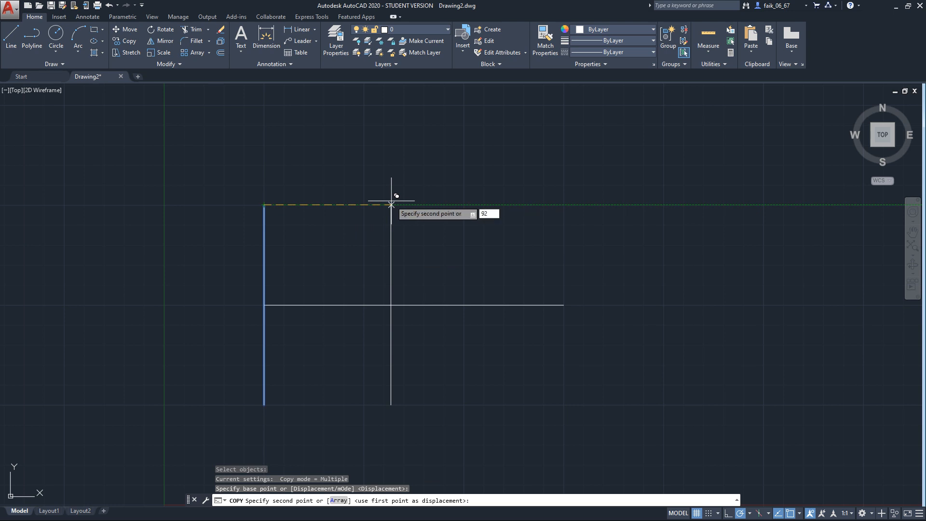
{"action": "type", "text": "2"}
{"action": "key", "text": "Return"}
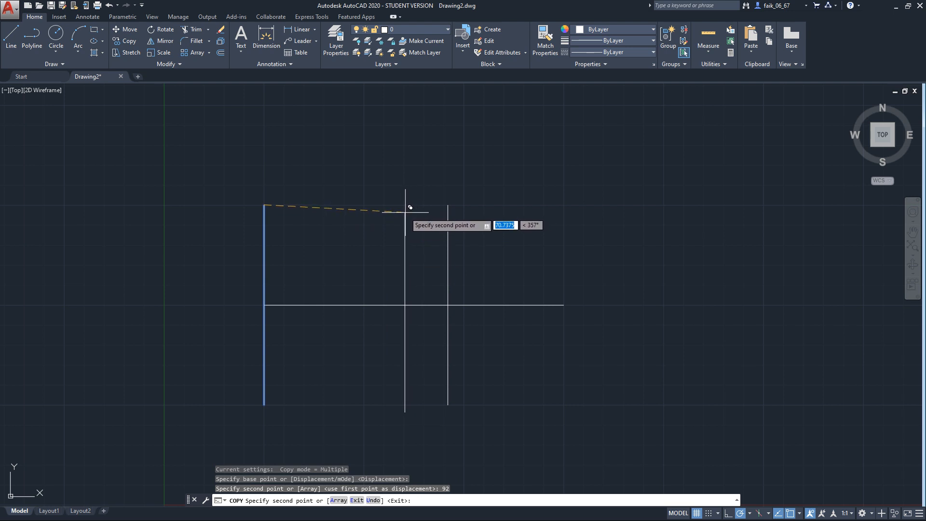
Place a second copy of the vertical line at a distance of 72 and an angle of 360°, then end the copying.
{"action": "key", "text": "Tab"}
{"action": "type", "text": "360"}
{"action": "key", "text": "Tab"}
{"action": "key", "text": "Return"}
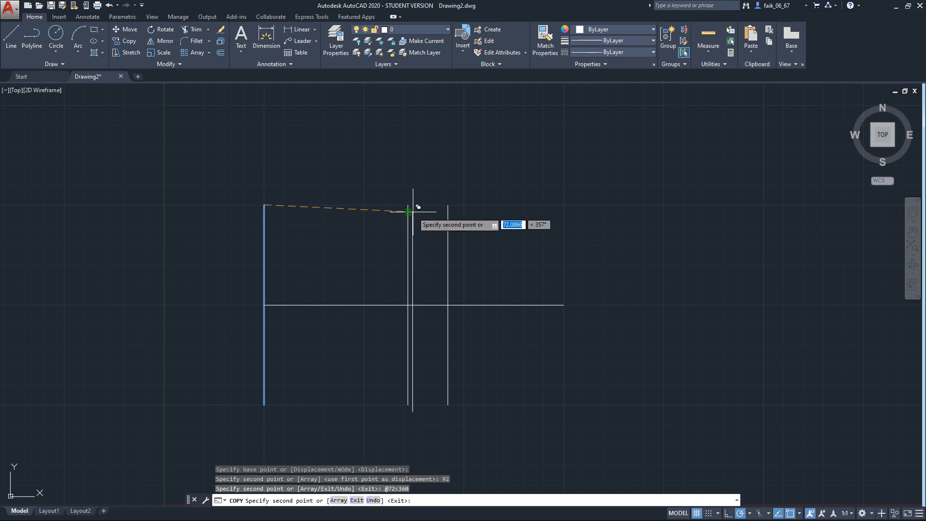
{"action": "key", "text": "Escape"}
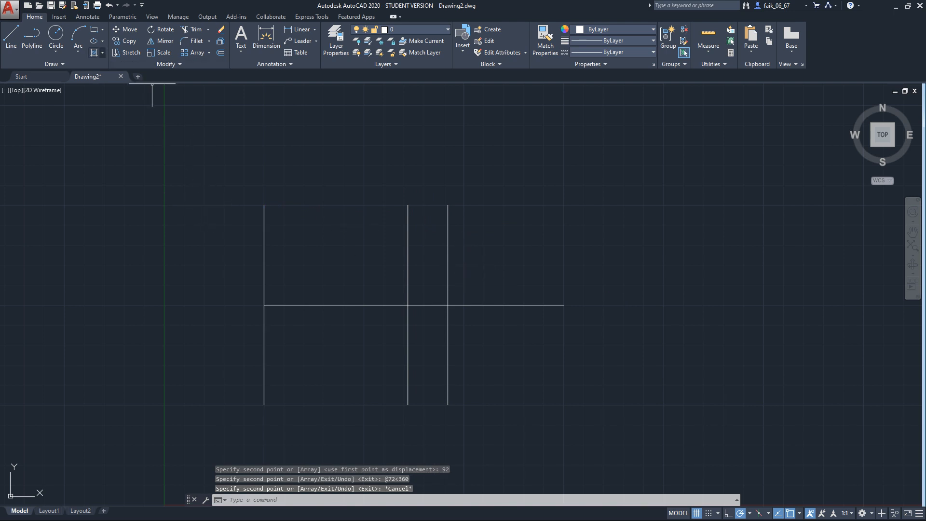
Assign the CENTER2 linetype to the horizontal line and all three vertical lines.
{"action": "left_click", "coordinate": [56, 34]}
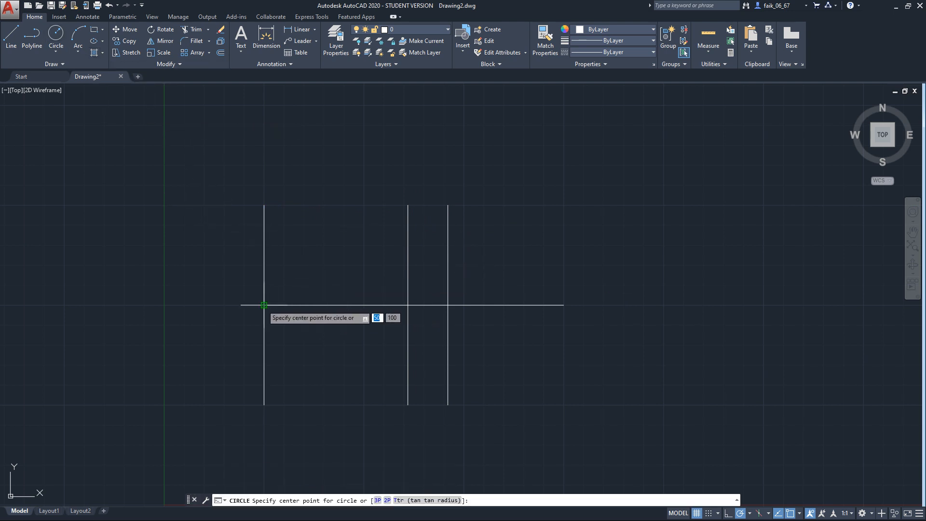
{"action": "key", "text": "Escape"}
{"action": "left_click", "coordinate": [262, 258]}
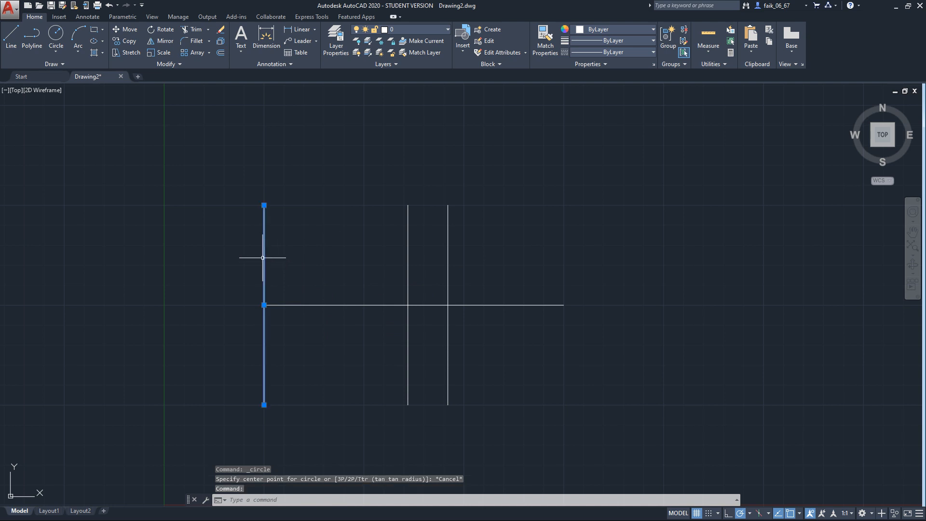
{"action": "left_click", "coordinate": [330, 303]}
{"action": "left_click", "coordinate": [408, 271]}
{"action": "left_click", "coordinate": [448, 270]}
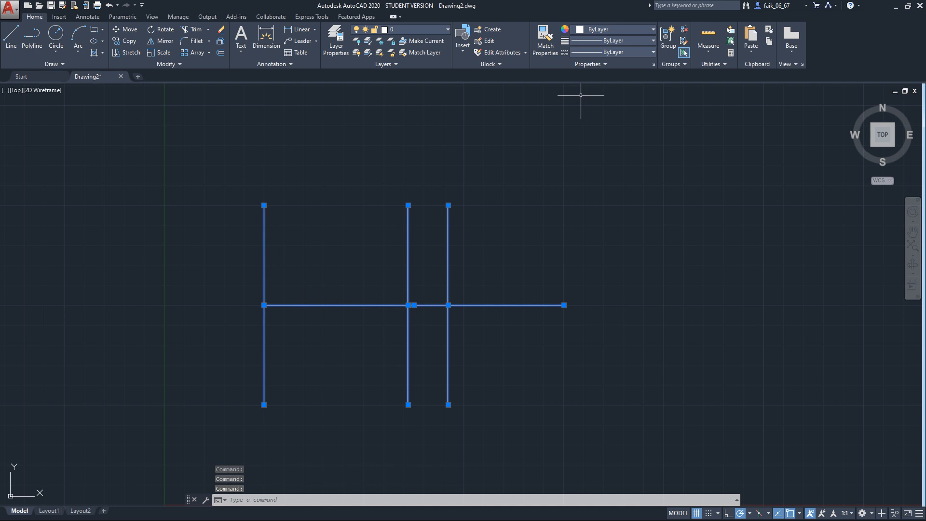
{"action": "left_click", "coordinate": [612, 52]}
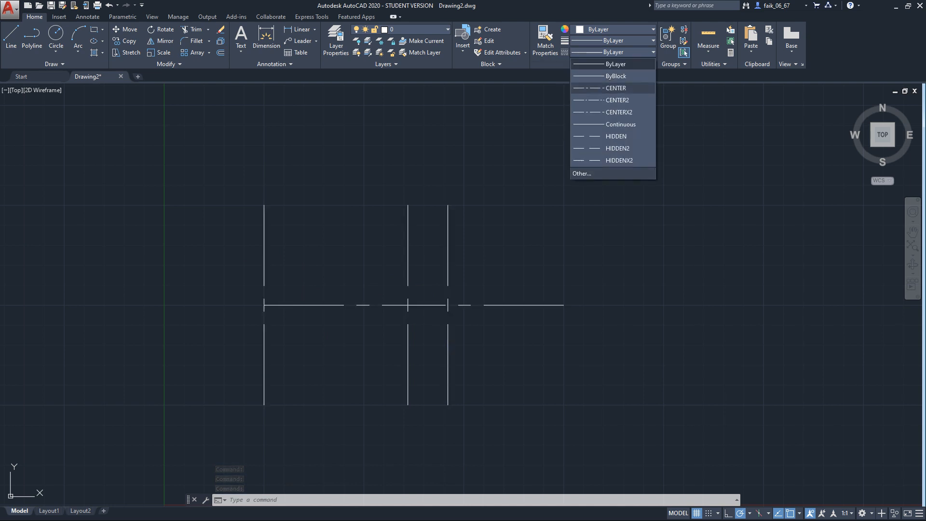
{"action": "left_click", "coordinate": [617, 100]}
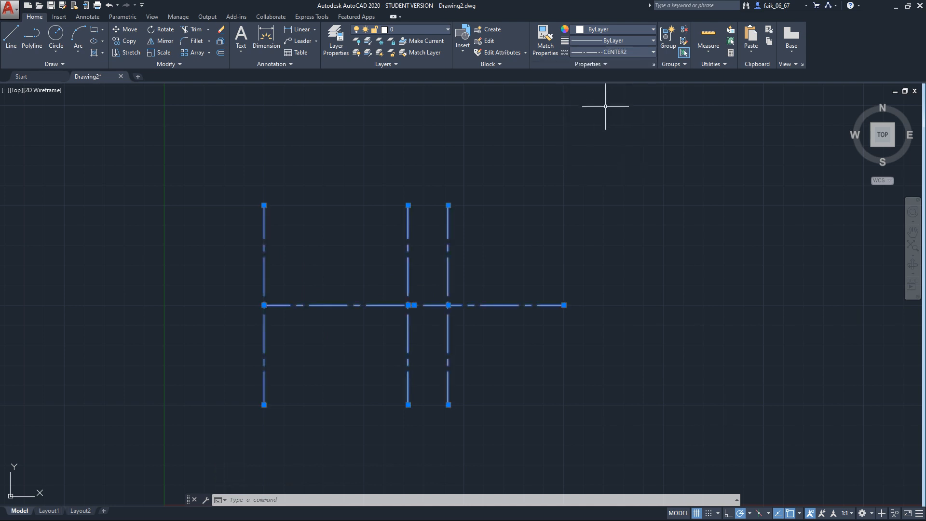
{"action": "key", "text": "Escape"}
Draw two concentric circles of radius 20 and 10 centred where the leftmost vertical centerline meets the horizontal centerline.
{"action": "left_click", "coordinate": [56, 34]}
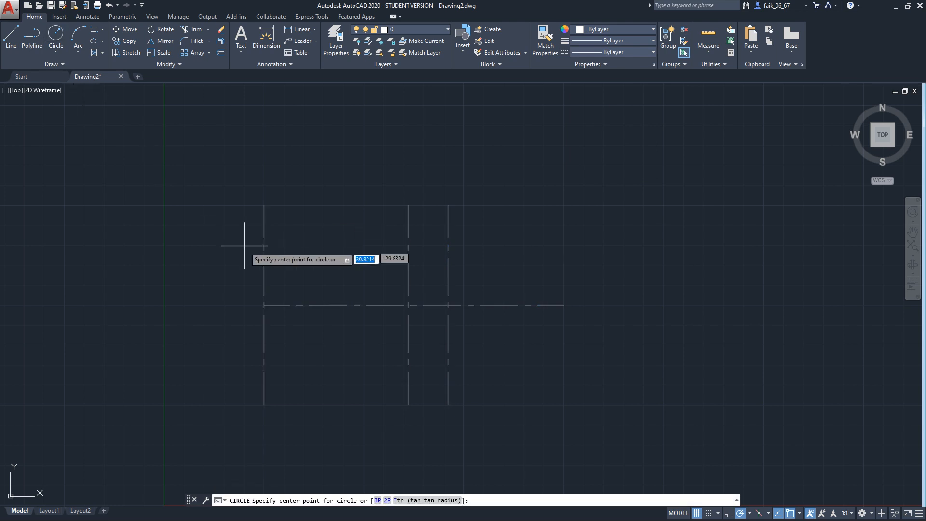
{"action": "left_click", "coordinate": [264, 304]}
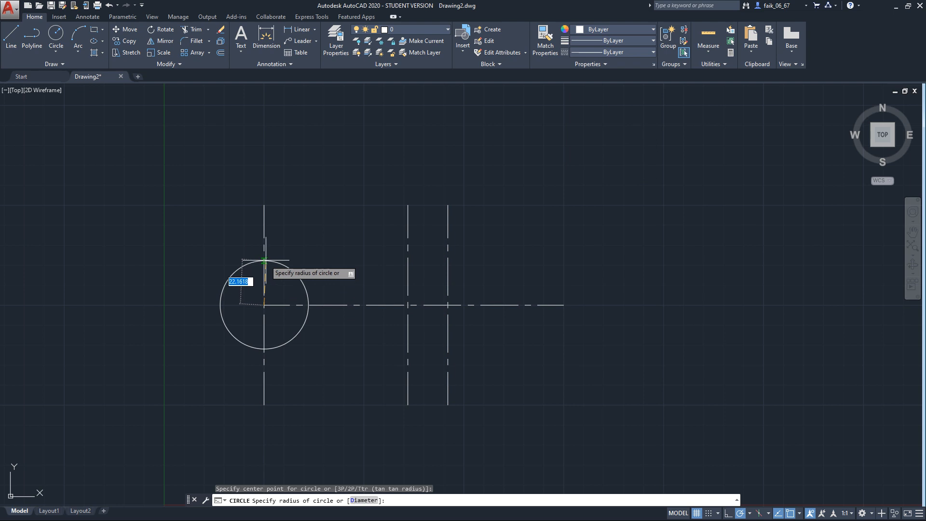
{"action": "type", "text": "20"}
{"action": "key", "text": "Return"}
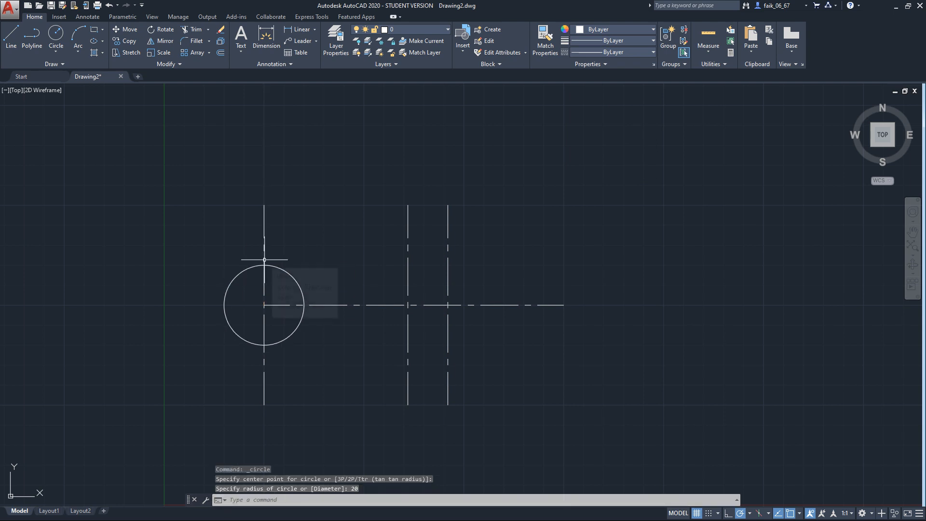
{"action": "key", "text": "Return"}
{"action": "left_click", "coordinate": [263, 305]}
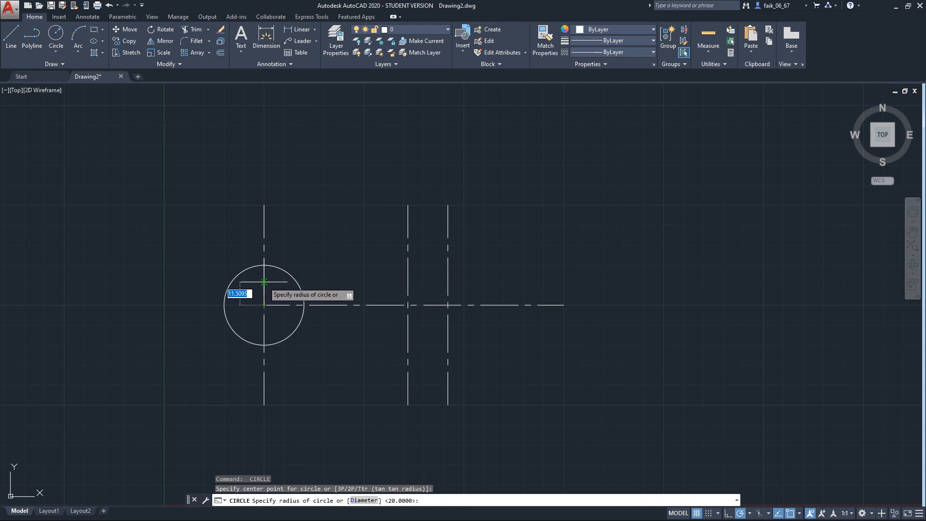
{"action": "type", "text": "10"}
{"action": "key", "text": "Return"}
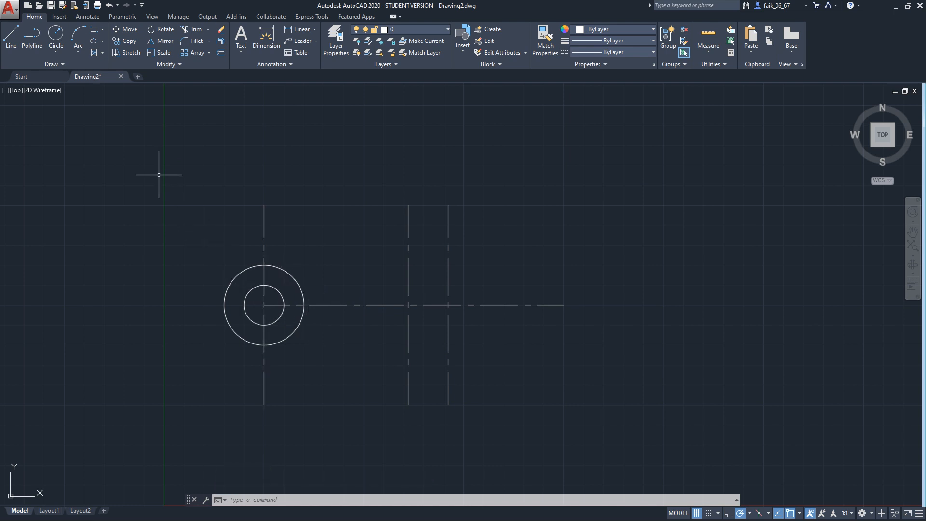
Draw a horizontal line 28 units to the right from the bottom quadrant of the radius 20 circle.
{"action": "left_click", "coordinate": [11, 36]}
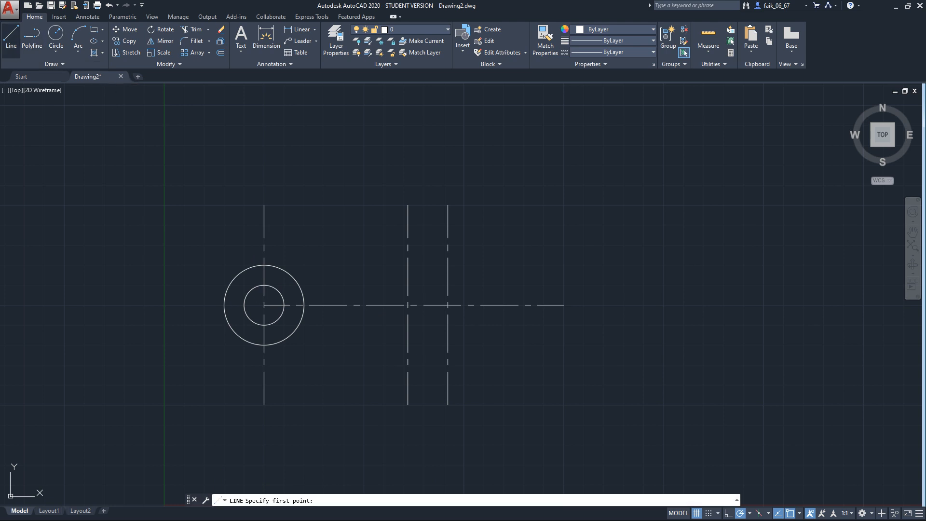
{"action": "left_click", "coordinate": [263, 344]}
{"action": "type", "text": "28"}
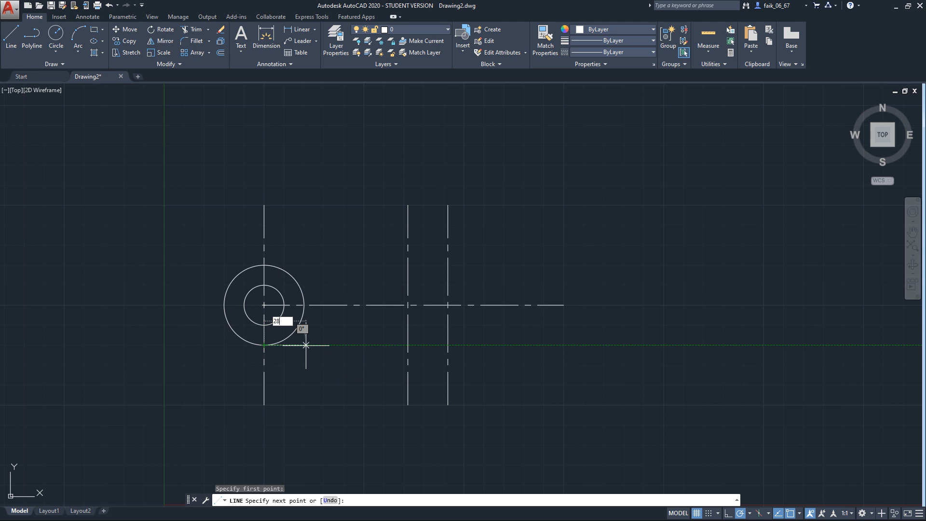
{"action": "key", "text": "Return"}
{"action": "key", "text": "Return"}
Draw a second horizontal line 28 units to the right from the top quadrant of the radius 20 circle.
{"action": "key", "text": "Return"}
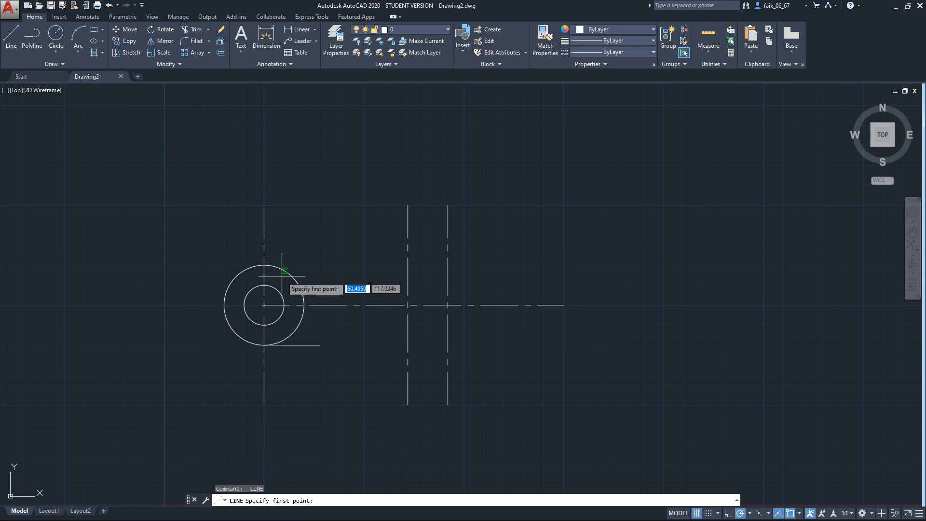
{"action": "left_click", "coordinate": [264, 265]}
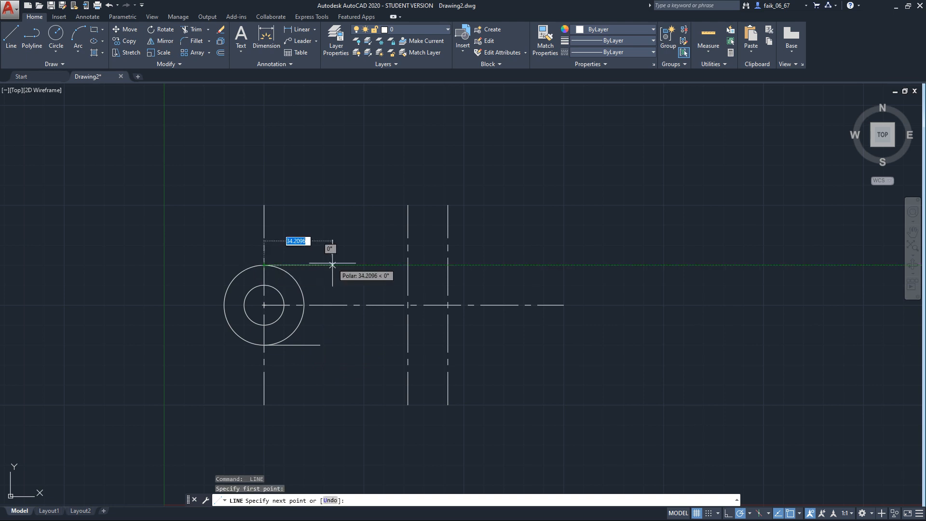
{"action": "type", "text": "28"}
{"action": "key", "text": "Return"}
{"action": "key", "text": "Escape"}
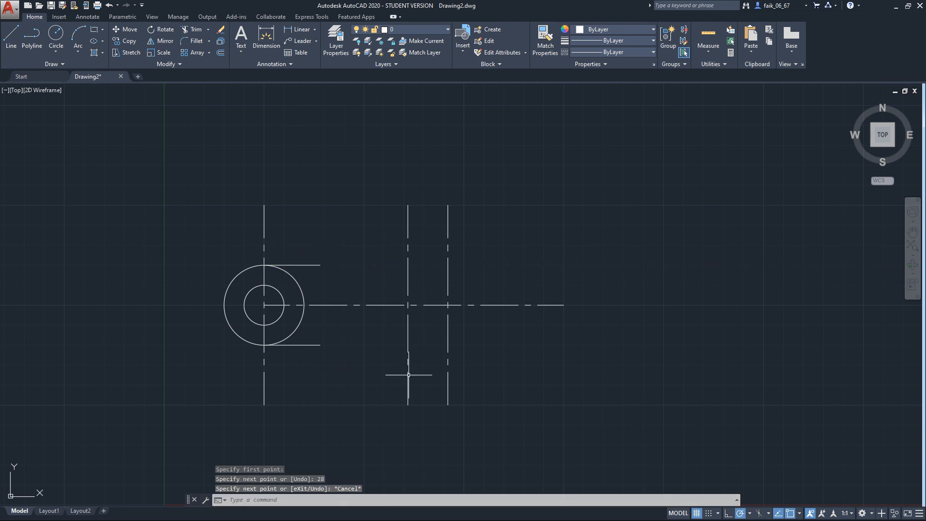
Draw two concentric circles on the horizontal centerline below the upper line's right endpoint, one through that endpoint and one of radius 10.
{"action": "left_click", "coordinate": [56, 34]}
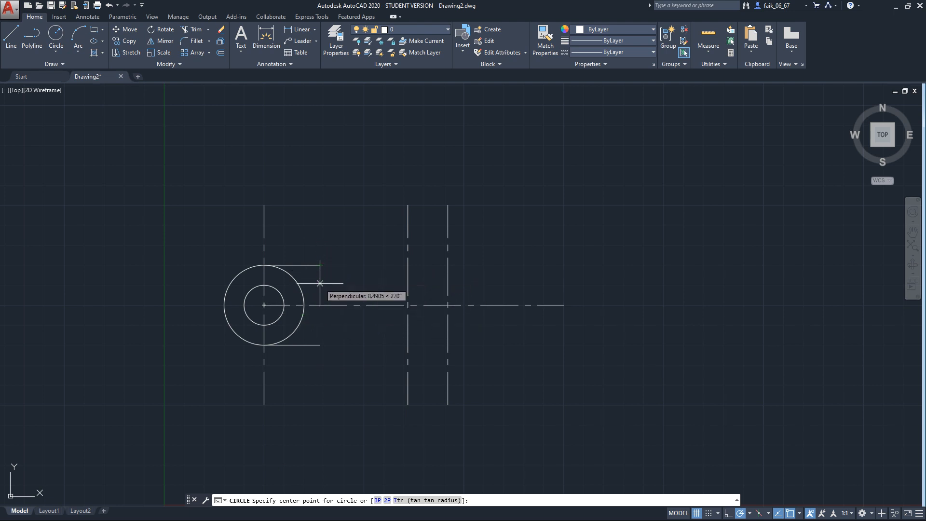
{"action": "left_click", "coordinate": [320, 305]}
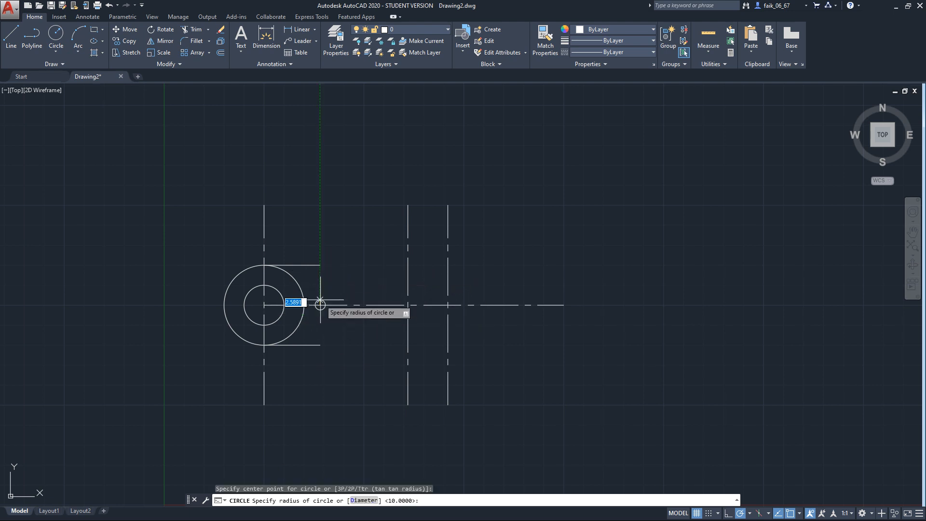
{"action": "left_click", "coordinate": [320, 264]}
{"action": "key", "text": "Return"}
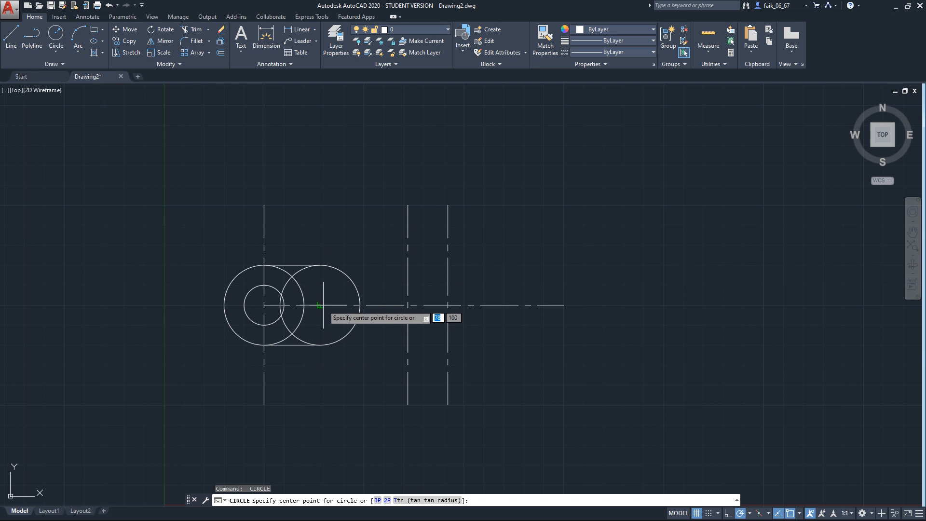
{"action": "left_click", "coordinate": [319, 305]}
{"action": "type", "text": "10"}
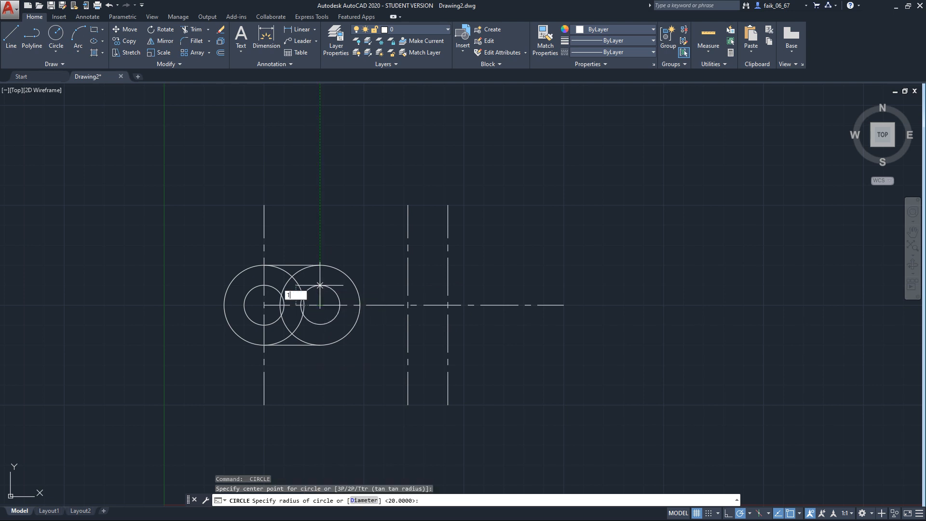
{"action": "key", "text": "Return"}
{"action": "key", "text": "Escape"}
Trim the overlapping inner arcs of the two large circles to leave a single slot-shaped outer contour.
{"action": "type", "text": "TR"}
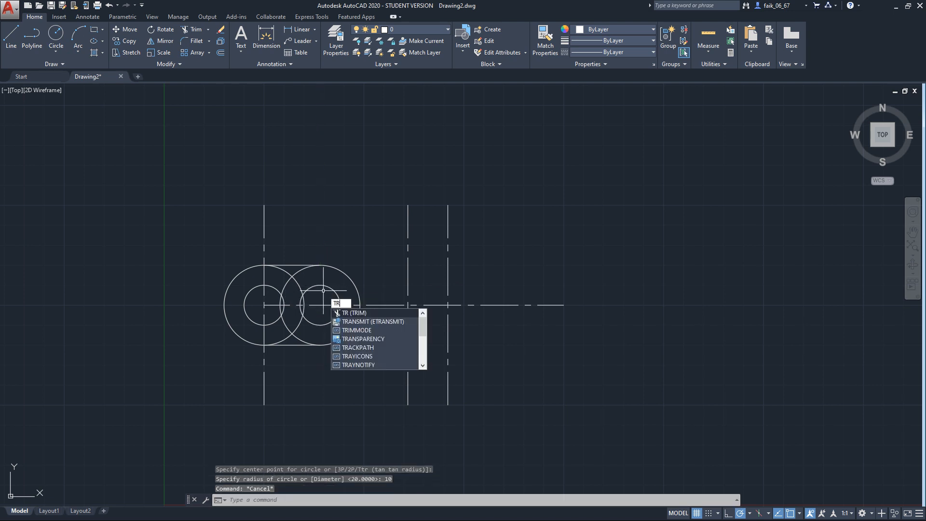
{"action": "key", "text": "Return"}
{"action": "key", "text": "Return"}
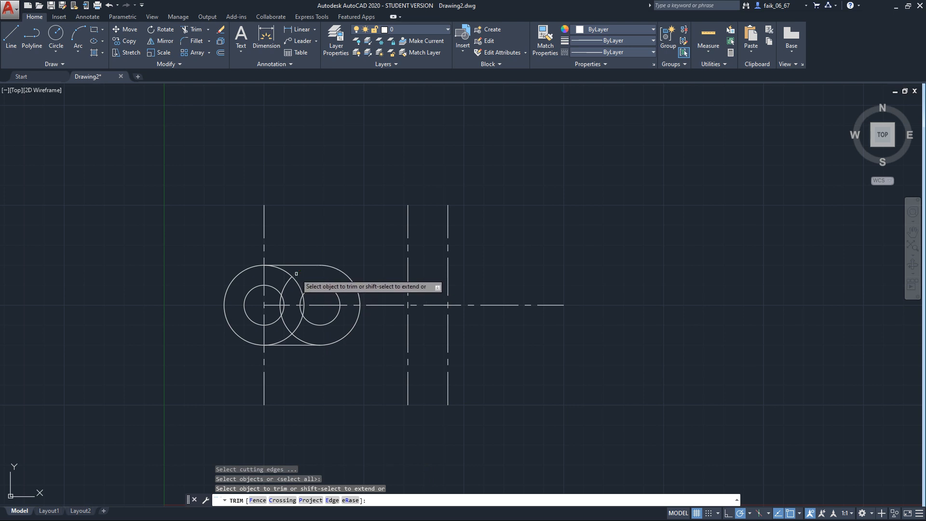
{"action": "left_click", "coordinate": [299, 268]}
{"action": "left_click", "coordinate": [288, 272]}
{"action": "left_click", "coordinate": [290, 280]}
{"action": "left_click", "coordinate": [301, 283]}
{"action": "left_click", "coordinate": [297, 282]}
{"action": "left_click", "coordinate": [298, 282]}
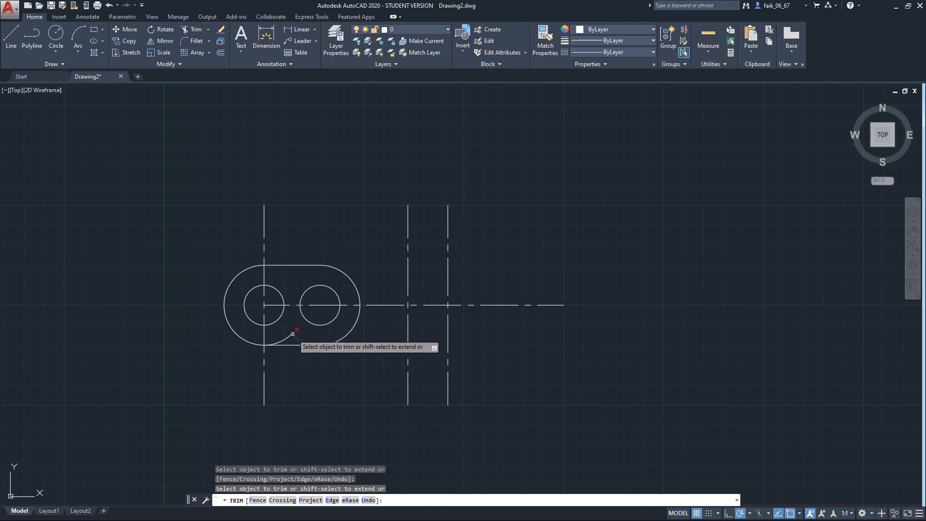
{"action": "left_click", "coordinate": [287, 333]}
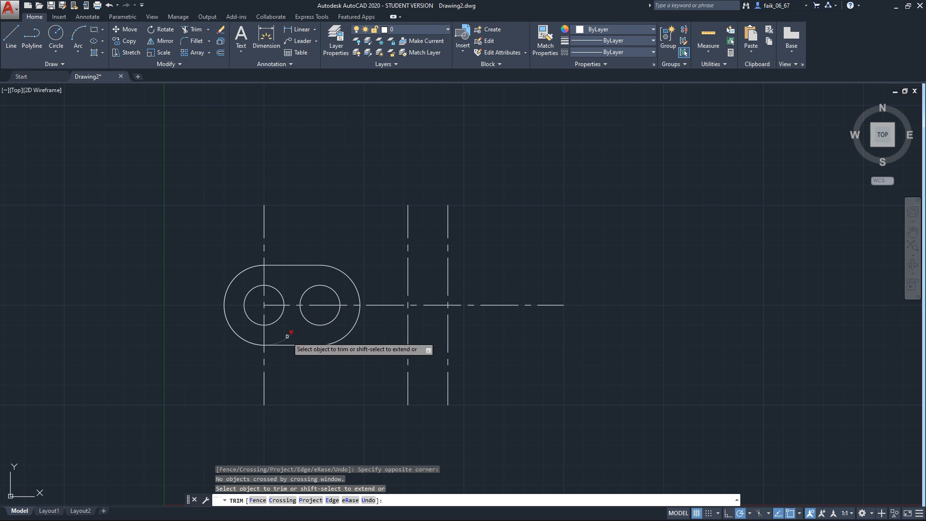
Connect the two radius 10 circles with horizontal lines between their bottom quadrants and between their top quadrants.
{"action": "left_click", "coordinate": [11, 35]}
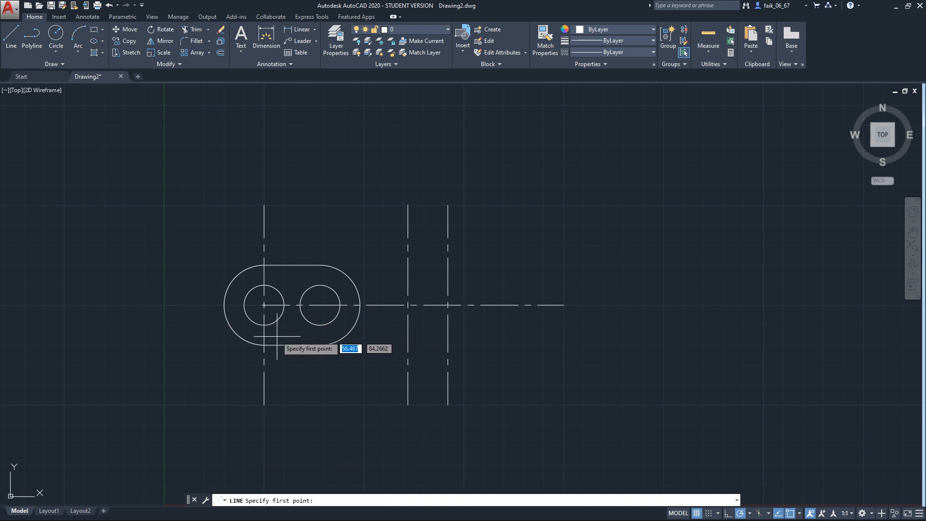
{"action": "left_click", "coordinate": [264, 325]}
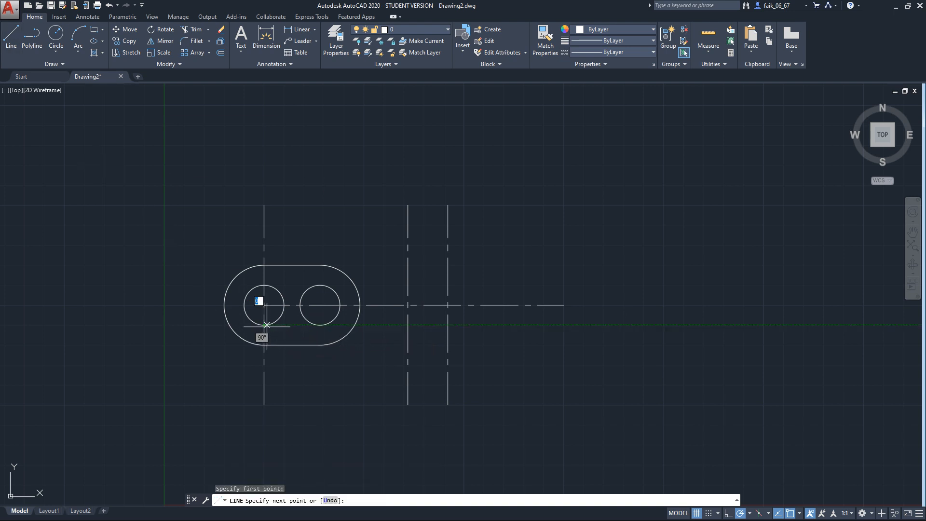
{"action": "left_click", "coordinate": [321, 325]}
{"action": "key", "text": "Escape"}
{"action": "key", "text": "space"}
{"action": "left_click", "coordinate": [264, 284]}
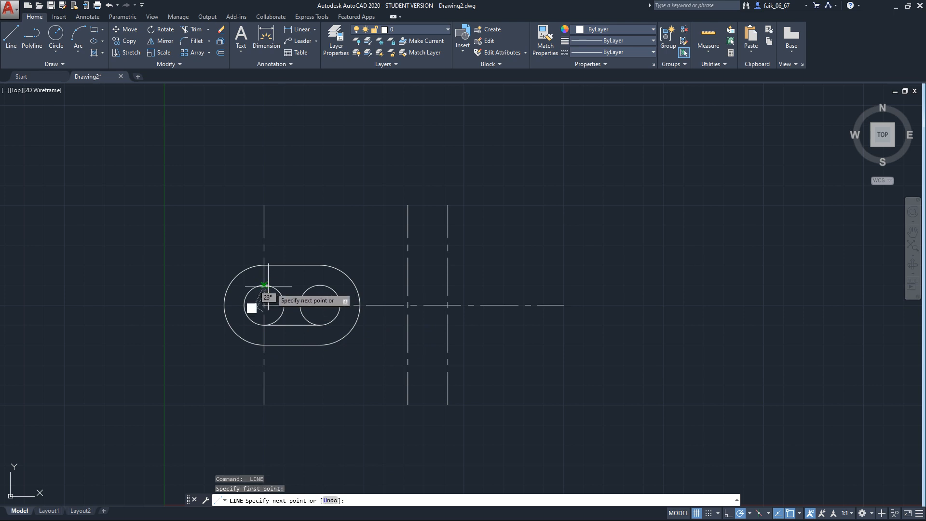
{"action": "left_click", "coordinate": [319, 285]}
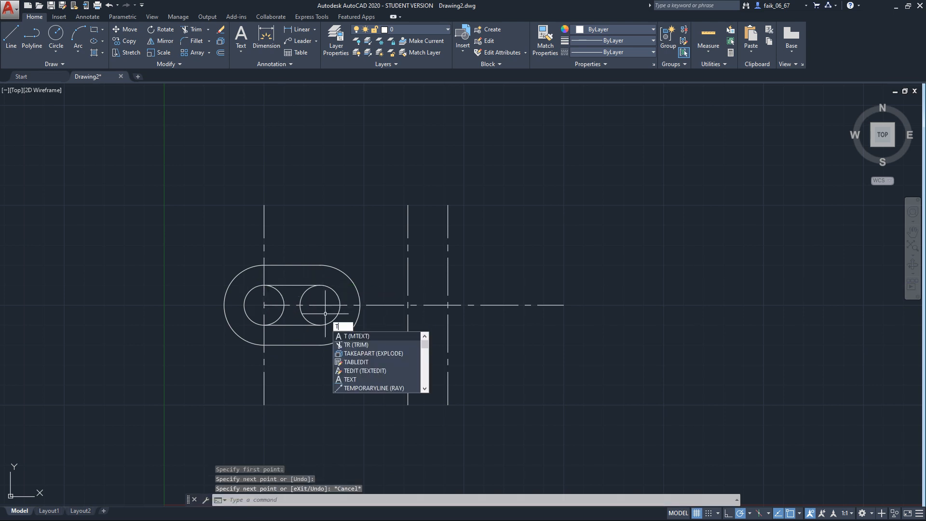
Trim the facing inner halves of the two small circles to form the inner slot.
{"action": "left_click", "coordinate": [355, 344]}
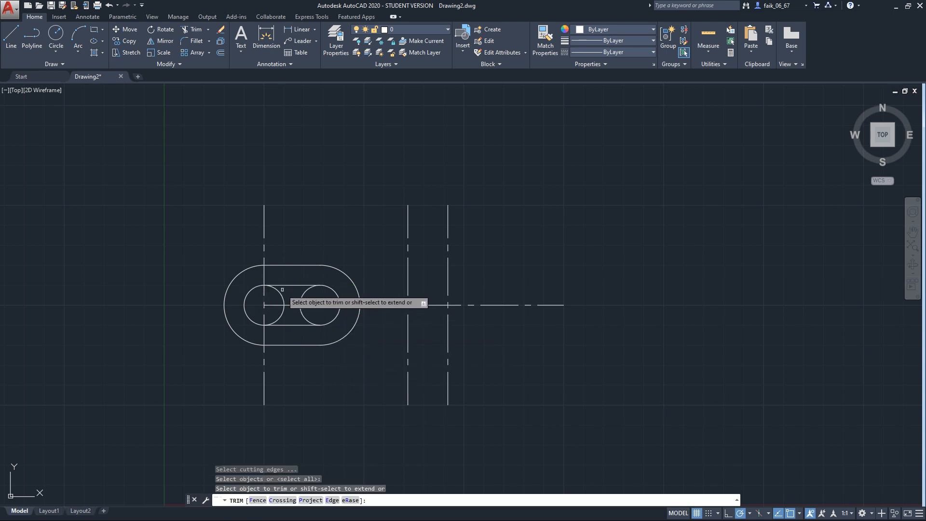
{"action": "left_click", "coordinate": [303, 314]}
{"action": "left_click", "coordinate": [302, 295]}
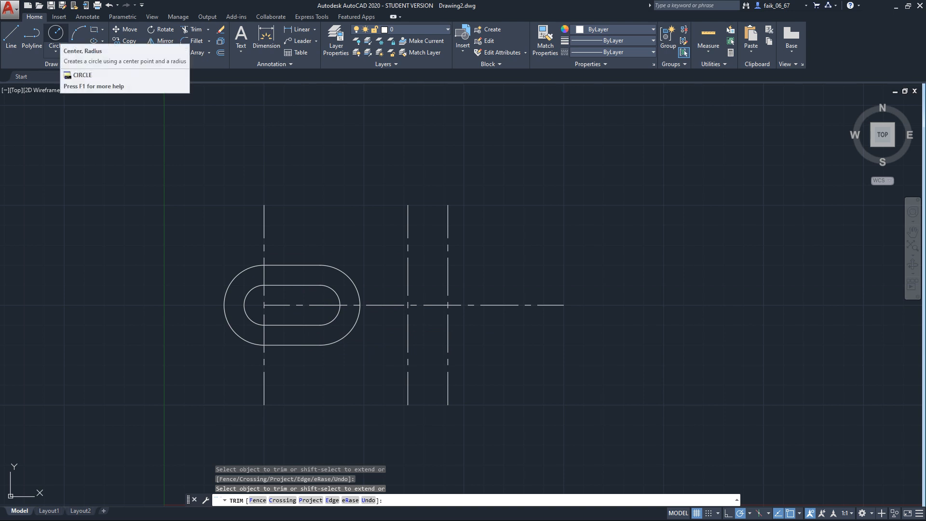
Draw two concentric circles of radius 15 and 24 centred where the rightmost vertical centerline meets the horizontal centerline.
{"action": "left_click", "coordinate": [56, 33]}
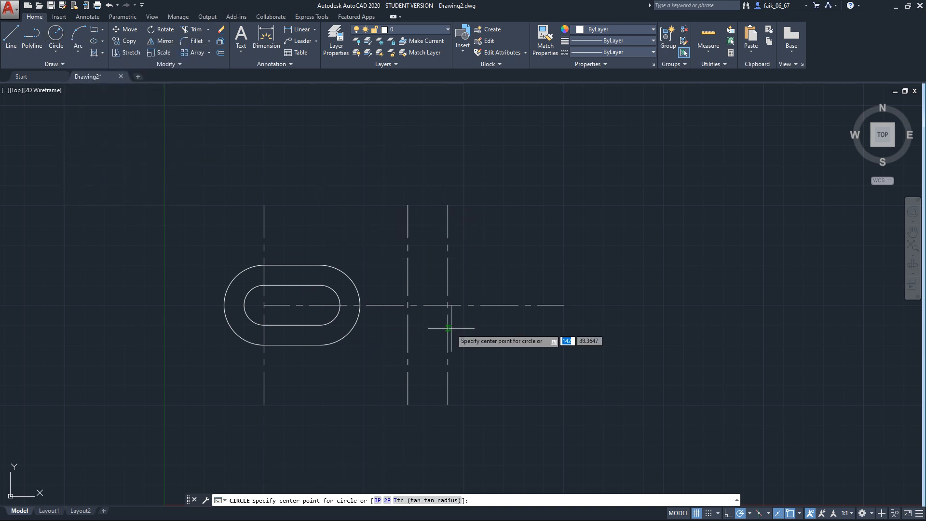
{"action": "left_click", "coordinate": [448, 305]}
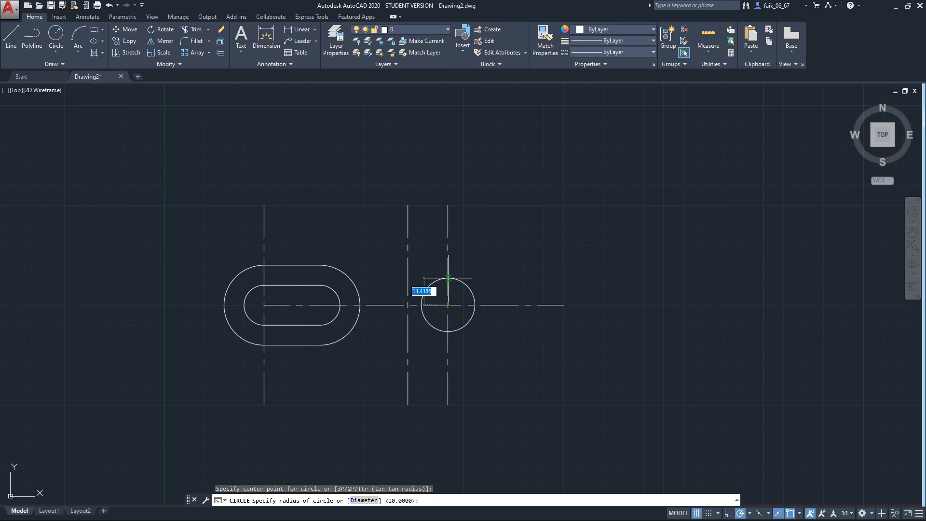
{"action": "key", "text": "Return"}
{"action": "key", "text": "Return"}
{"action": "left_click", "coordinate": [448, 304]}
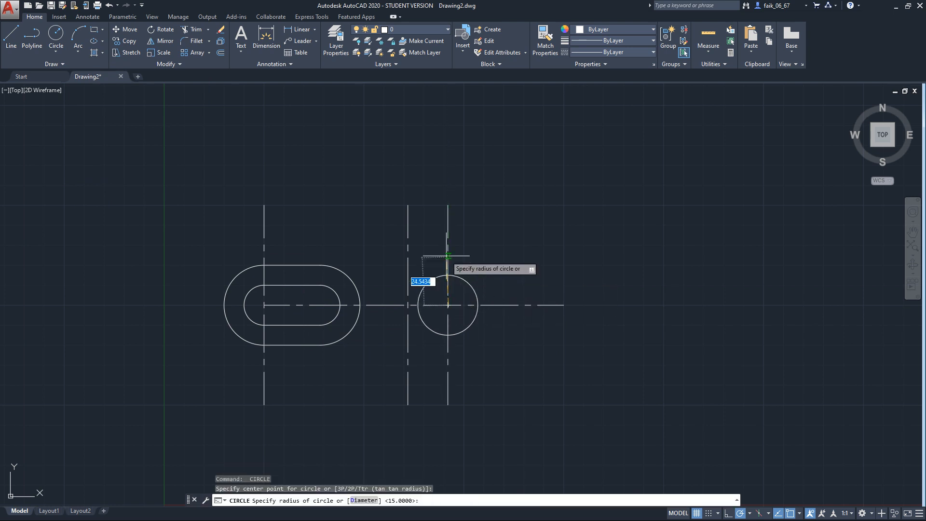
{"action": "type", "text": "24"}
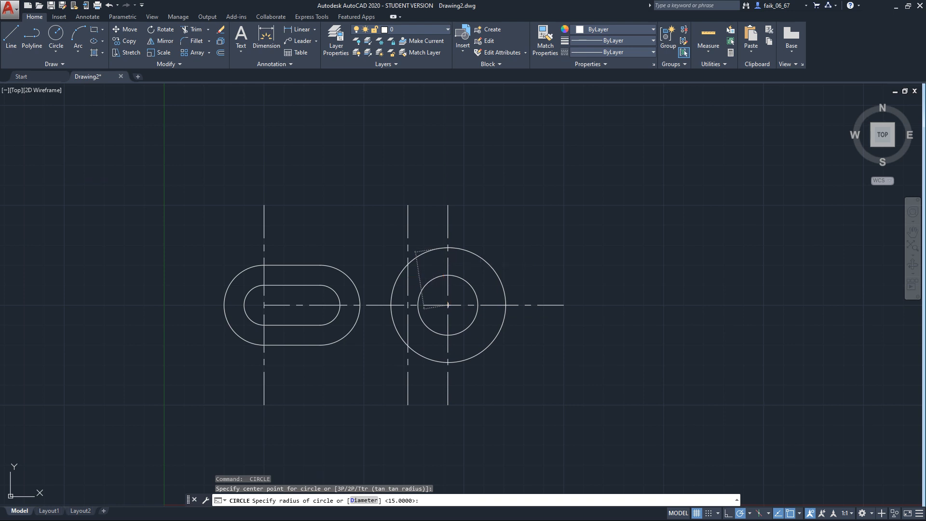
{"action": "key", "text": "Return"}
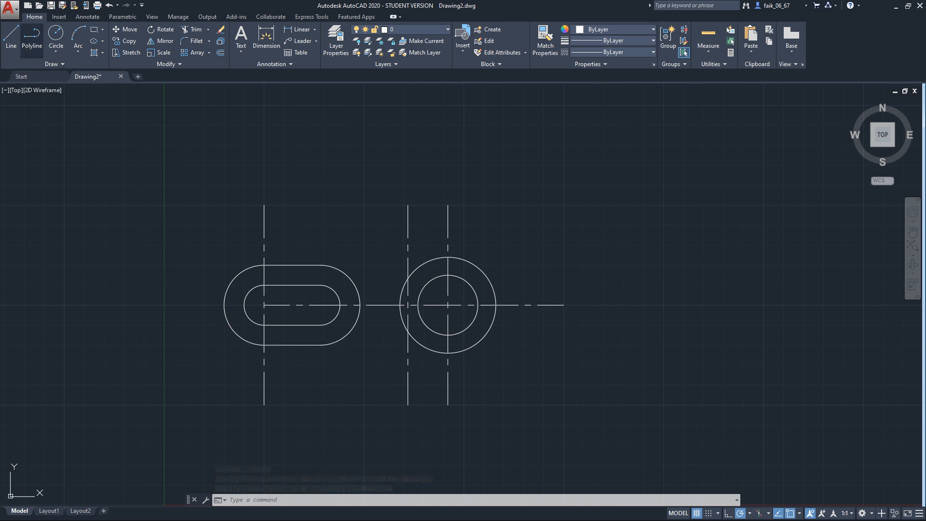
Draw a circle of radius 38 concentric with the radius 15 and 24 circles.
{"action": "left_click", "coordinate": [56, 34]}
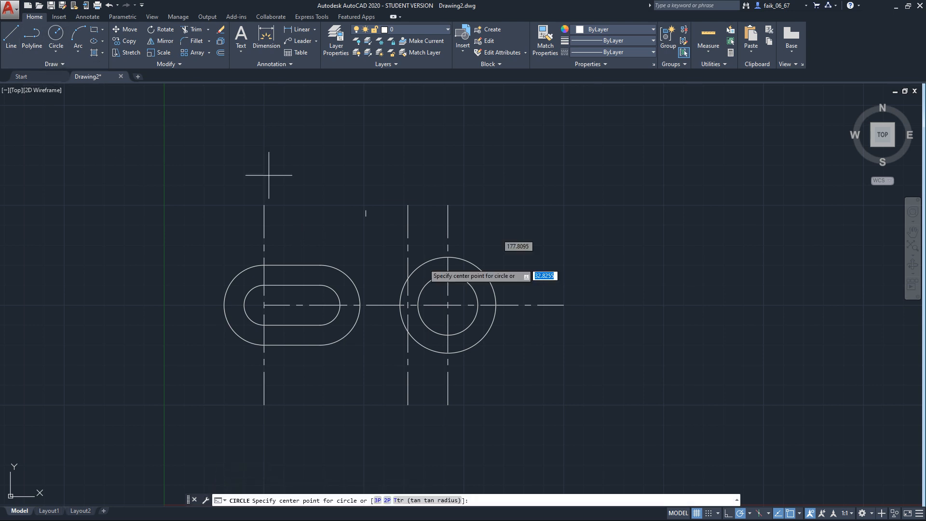
{"action": "left_click", "coordinate": [448, 305]}
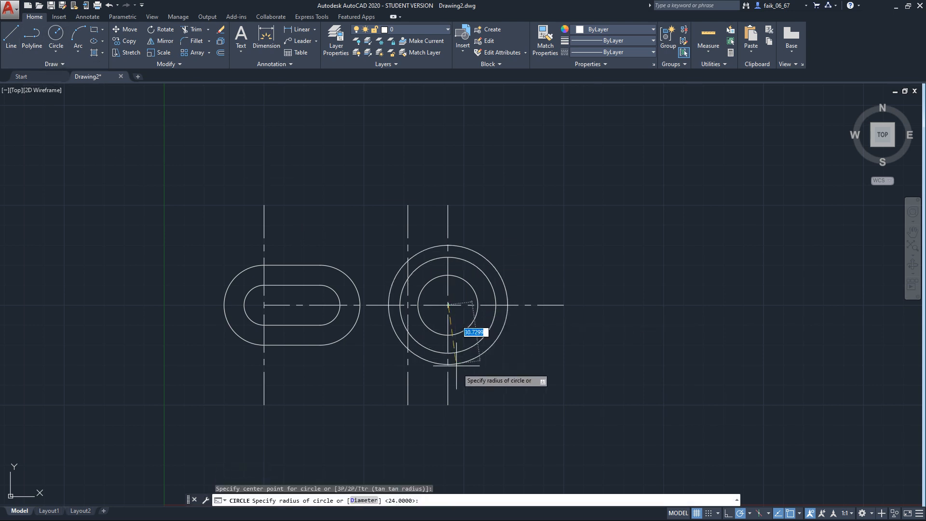
{"action": "type", "text": "38"}
{"action": "key", "text": "Return"}
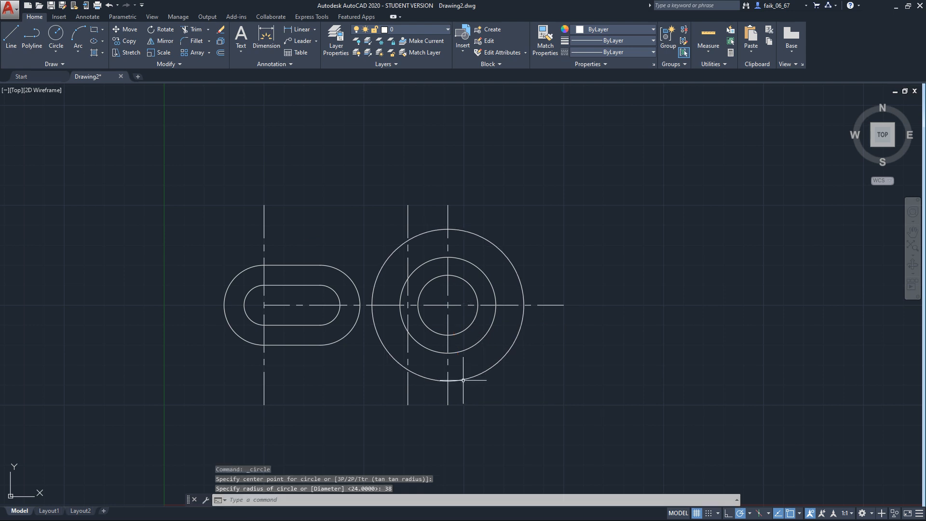
Draw a line tangent to the lower side of the outer slot's left arc and the bottom of the radius 38 circle.
{"action": "left_click", "coordinate": [12, 36]}
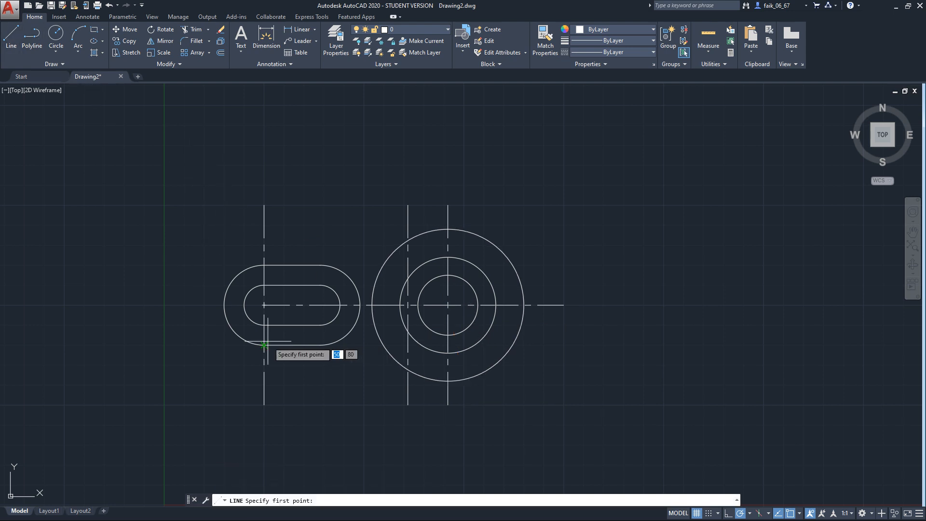
{"action": "right_click", "coordinate": [241, 340], "text": "shift"}
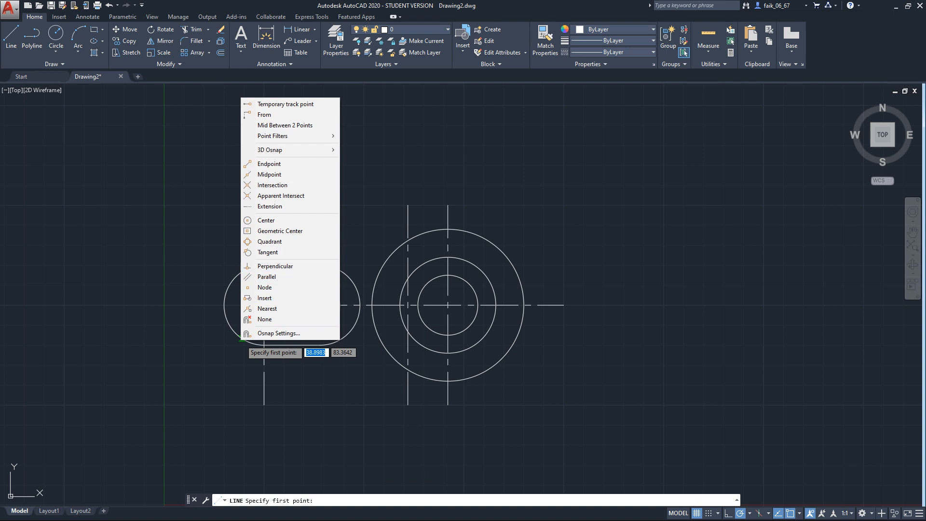
{"action": "left_click", "coordinate": [267, 252]}
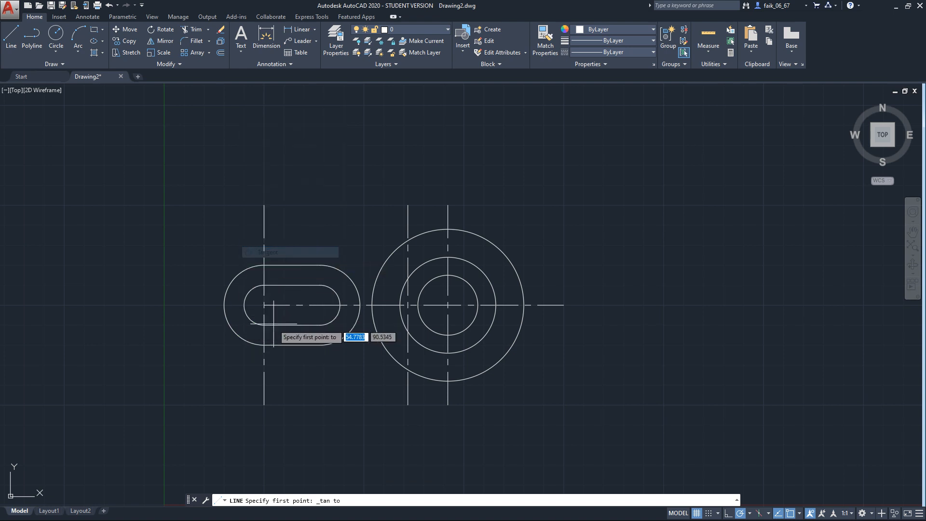
{"action": "left_click", "coordinate": [245, 337]}
{"action": "right_click", "coordinate": [448, 381], "text": "shift"}
{"action": "left_click", "coordinate": [479, 295]}
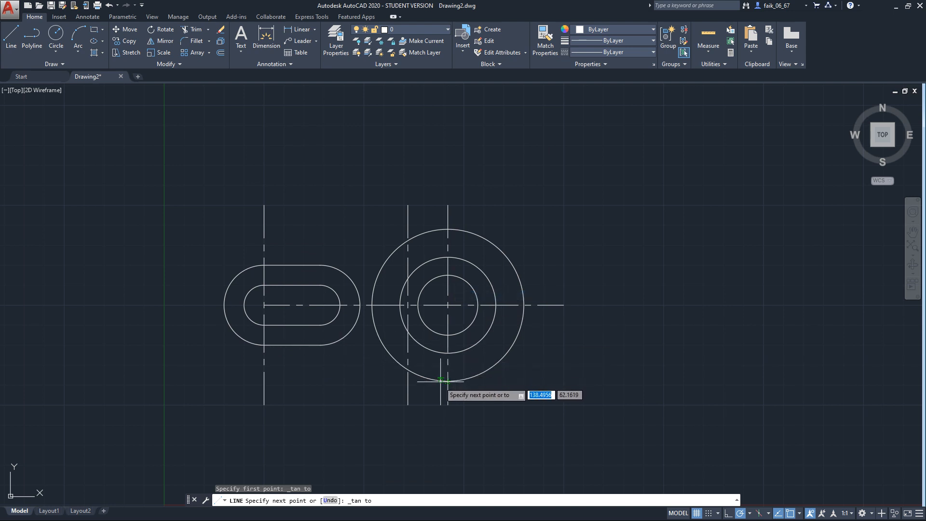
{"action": "left_click", "coordinate": [442, 381]}
{"action": "key", "text": "Escape"}
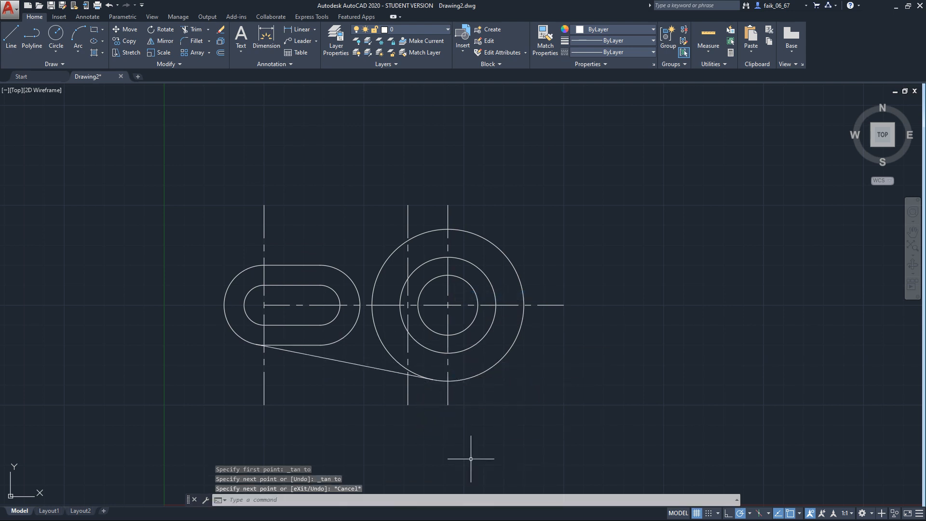
Trim the radius 38 circle's left side between the middle vertical centerline's lower crossing and the circle's top at the rightmost centerline.
{"action": "type", "text": "tr"}
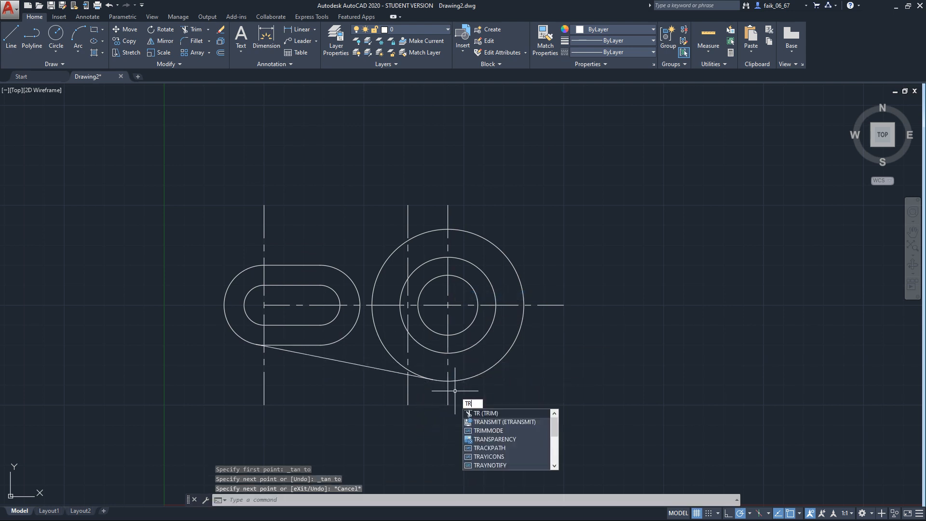
{"action": "key", "text": "Return"}
{"action": "key", "text": "Return"}
{"action": "left_click", "coordinate": [388, 355]}
{"action": "left_click", "coordinate": [388, 354]}
{"action": "left_click", "coordinate": [390, 353]}
{"action": "left_click", "coordinate": [380, 289]}
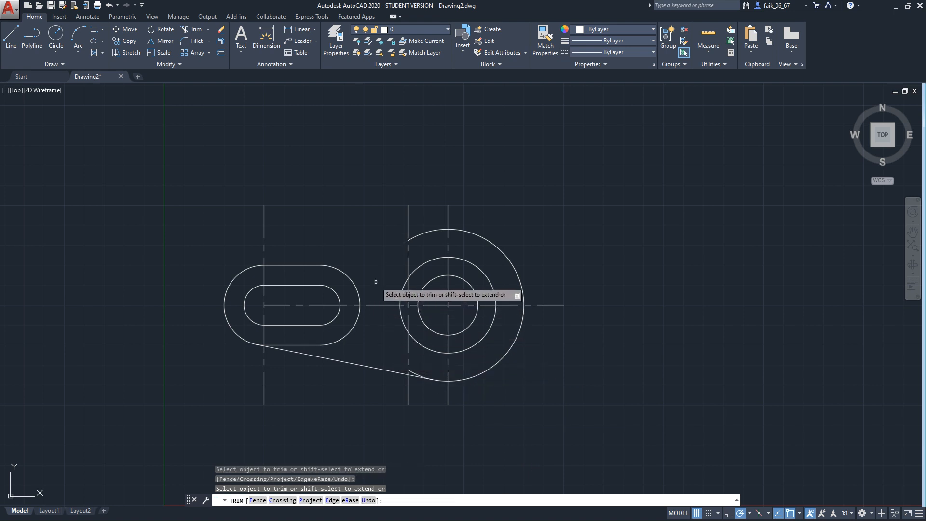
{"action": "left_click", "coordinate": [432, 232]}
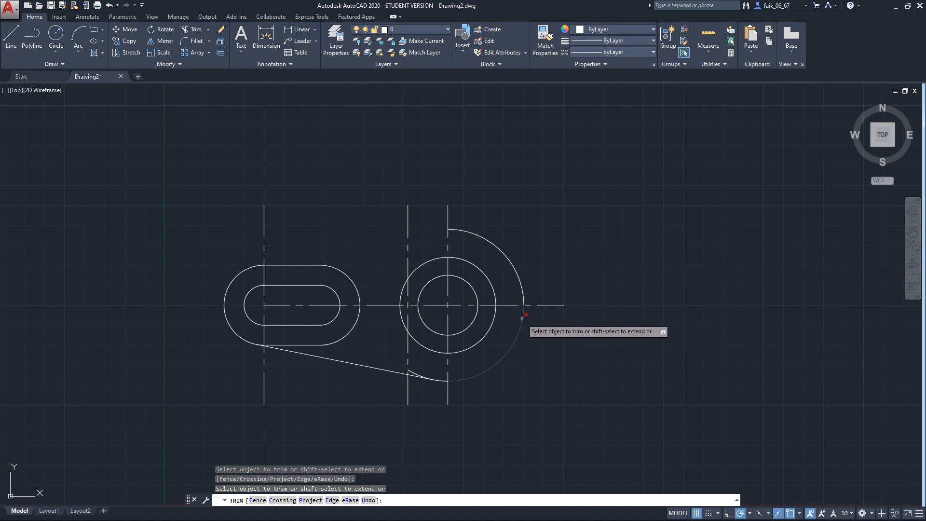
{"action": "key", "text": "Escape"}
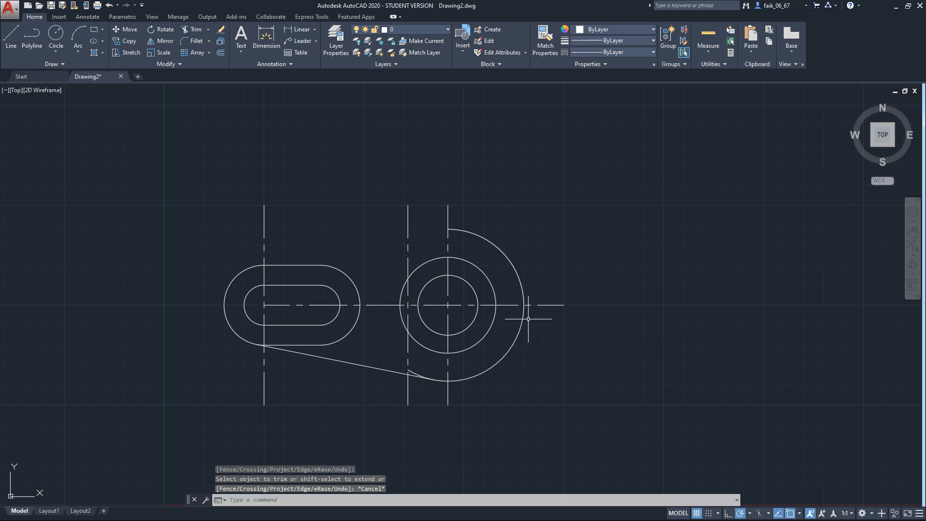
{"action": "left_click", "coordinate": [535, 305]}
{"action": "key", "text": "Escape"}
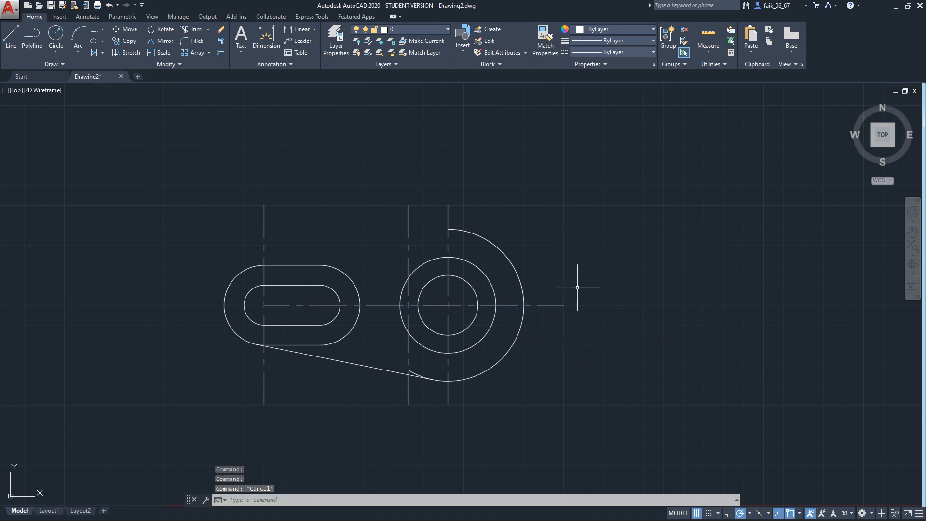
Draw a circle of radius 20 centred on the right endpoint of the horizontal centerline.
{"action": "left_click", "coordinate": [56, 36]}
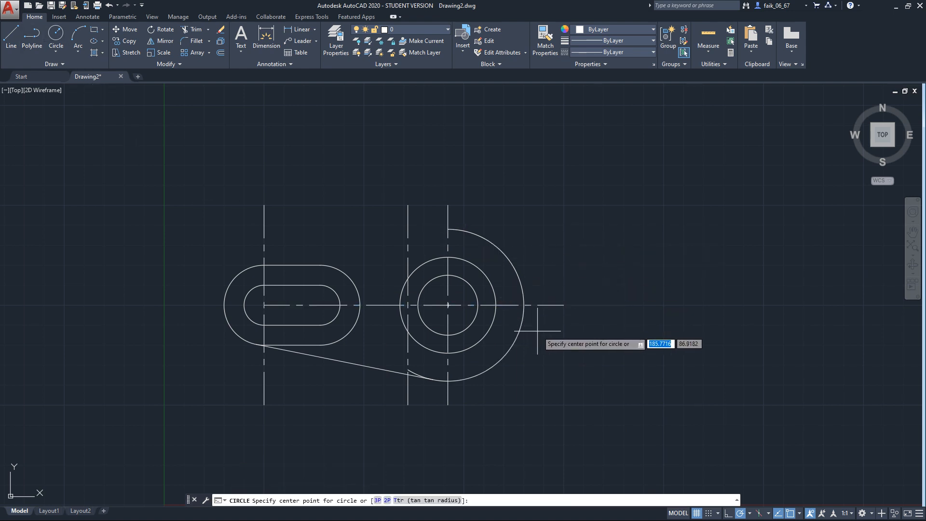
{"action": "left_click", "coordinate": [563, 304]}
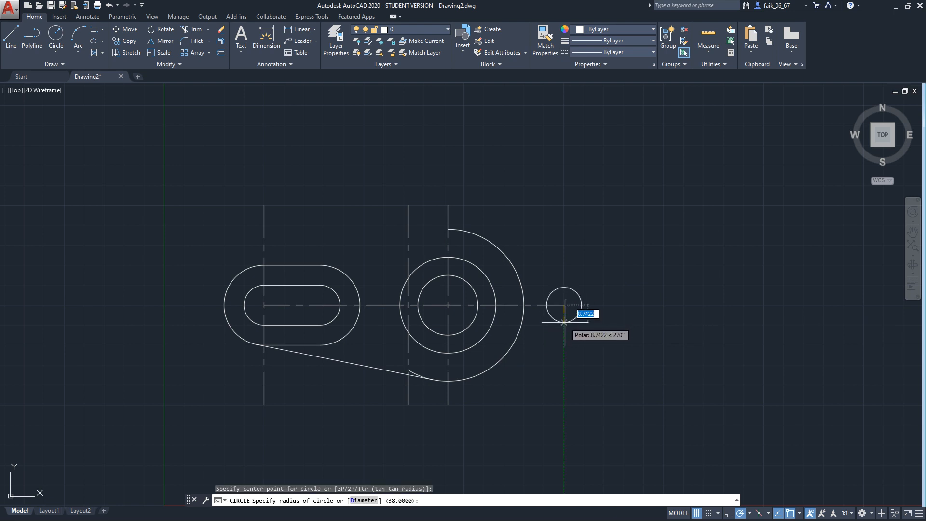
{"action": "type", "text": "20"}
{"action": "key", "text": "Return"}
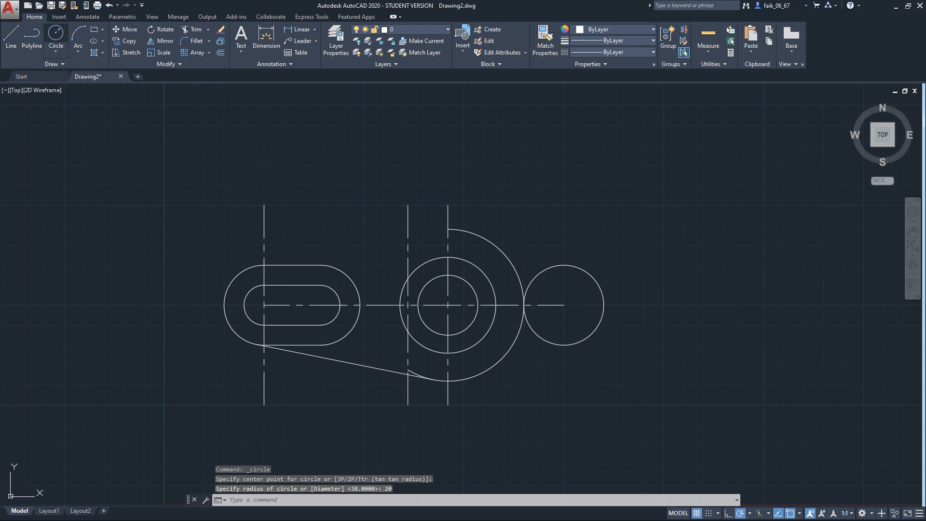
{"action": "left_click", "coordinate": [55, 35]}
{"action": "right_click", "coordinate": [510, 348], "text": "shift"}
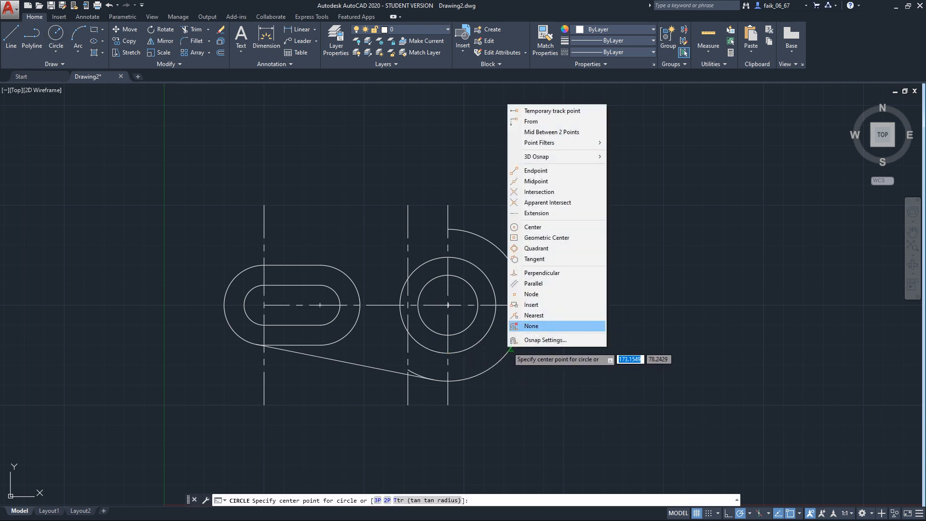
{"action": "left_click", "coordinate": [534, 259]}
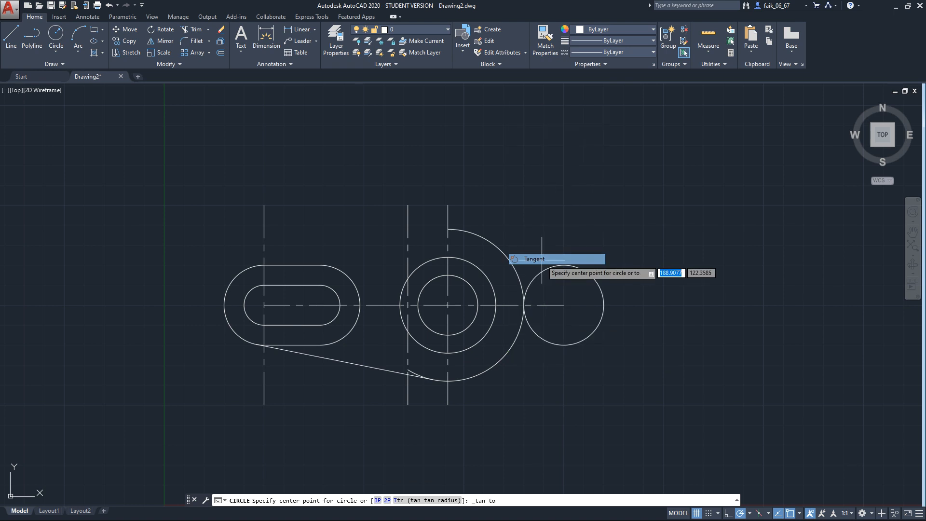
Draw a radius 14 circle tangent to the lower right of the radius 38 arc and the lower left of the radius 20 circle.
{"action": "left_click", "coordinate": [56, 52]}
{"action": "left_click", "coordinate": [73, 150]}
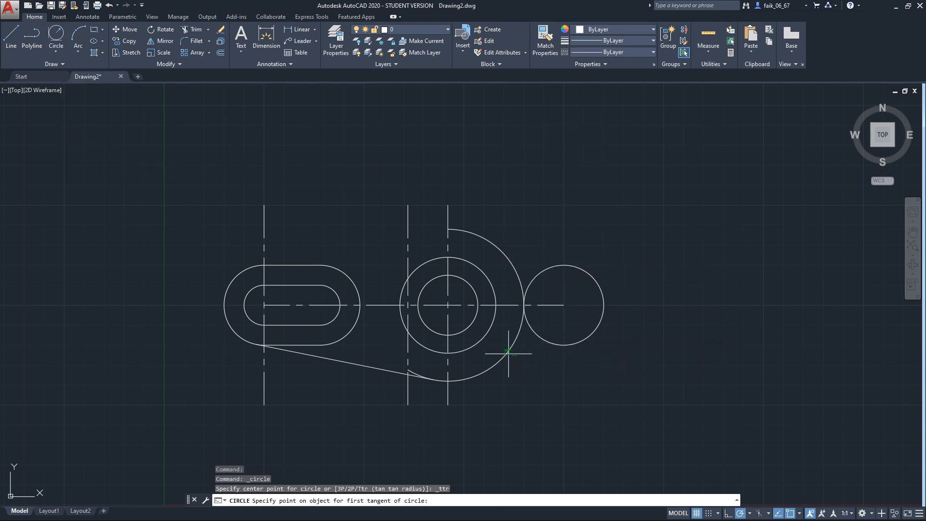
{"action": "left_click", "coordinate": [508, 354]}
{"action": "left_click", "coordinate": [546, 341]}
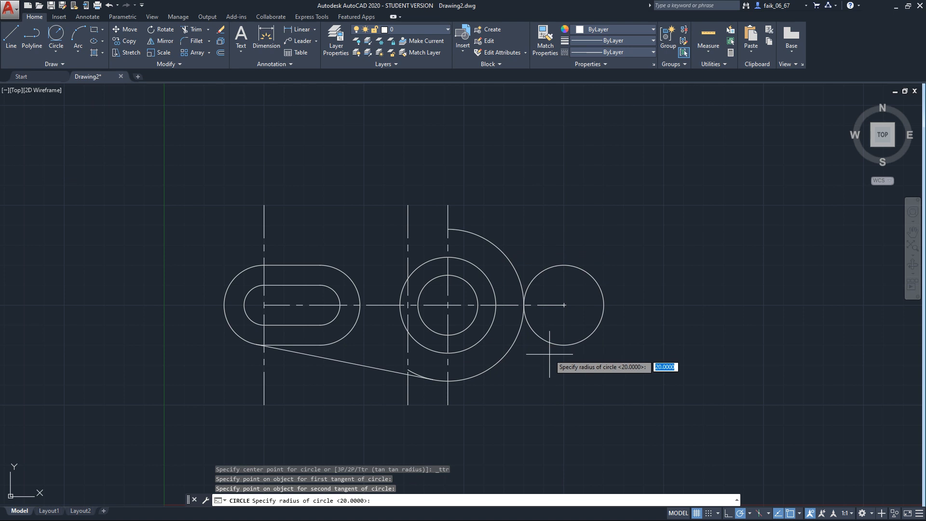
{"action": "type", "text": "14"}
{"action": "key", "text": "Return"}
Trim the radius 38 arc above the radius 14 circle and that circle's outer part, leaving only the connecting fillet arc.
{"action": "type", "text": "tr"}
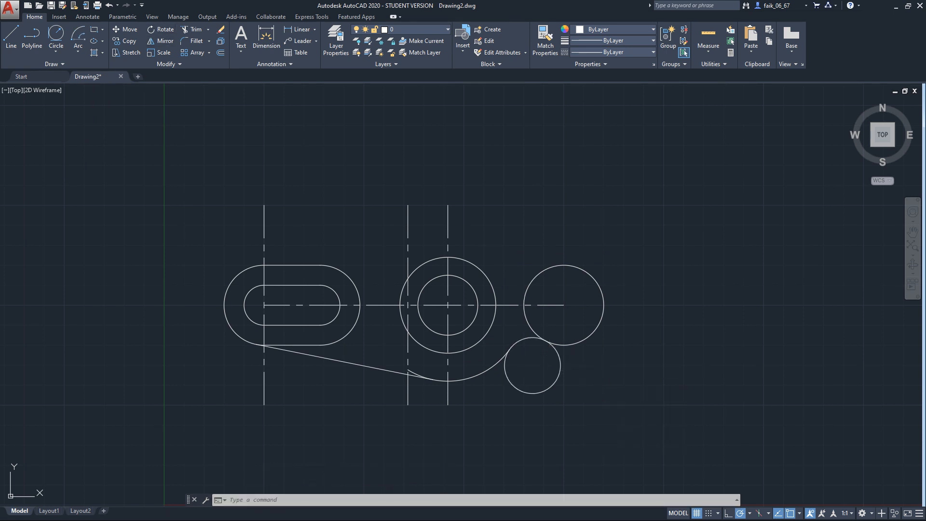
{"action": "left_click", "coordinate": [193, 29]}
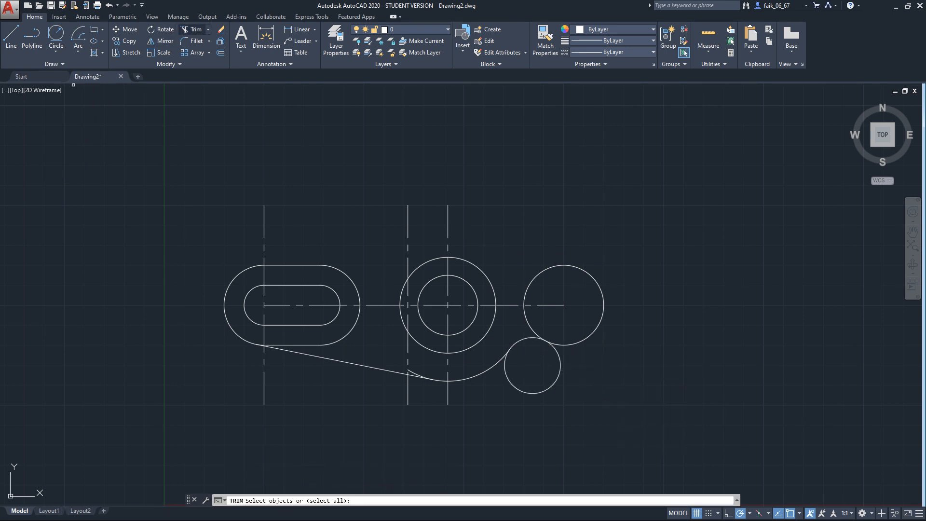
{"action": "key", "text": "Return"}
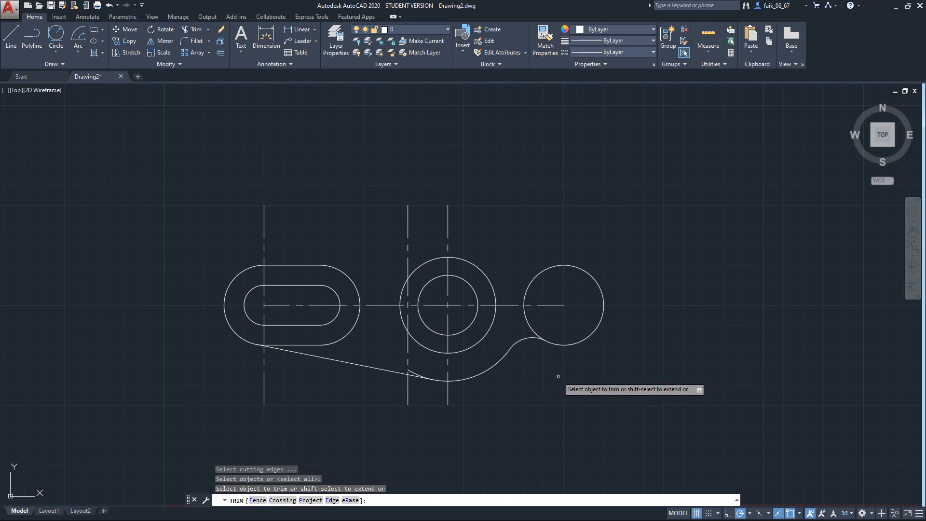
{"action": "left_click", "coordinate": [554, 373]}
Draw a circle of radius 10 concentric with the radius 20 circle, using centre and radius.
{"action": "left_click", "coordinate": [56, 36]}
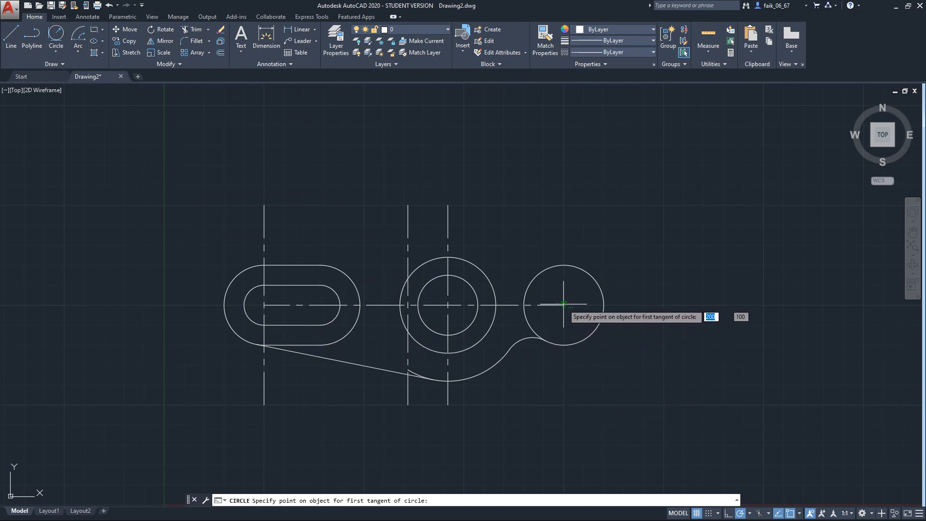
{"action": "key", "text": "Escape"}
{"action": "left_click", "coordinate": [56, 50]}
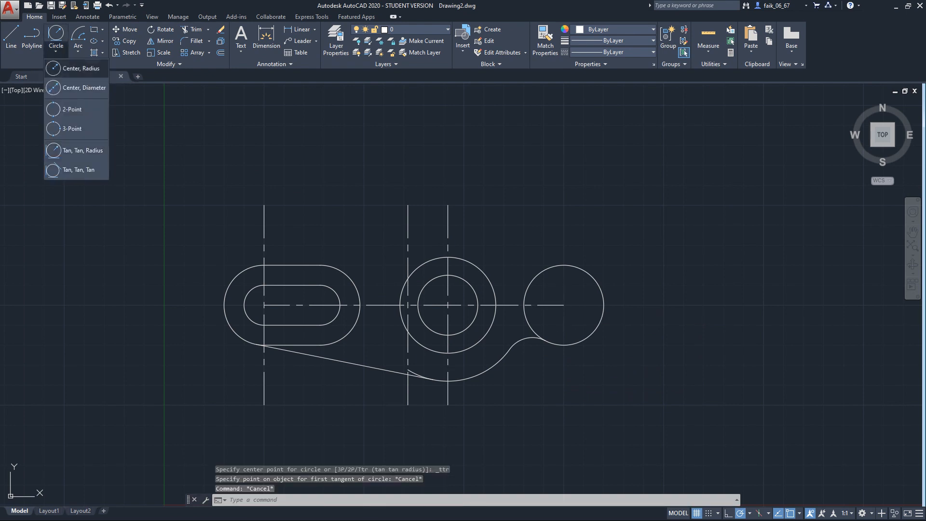
{"action": "left_click", "coordinate": [77, 67]}
{"action": "left_click", "coordinate": [558, 305]}
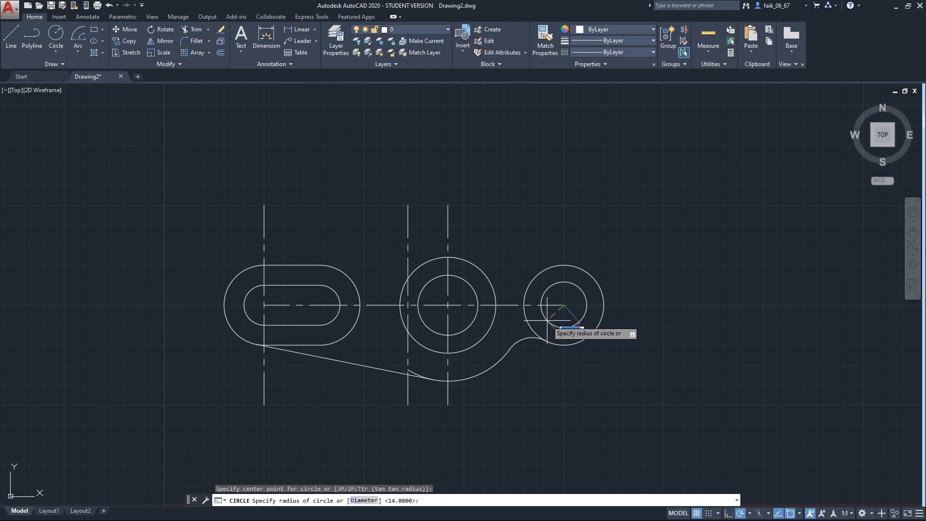
{"action": "type", "text": "10"}
{"action": "key", "text": "Return"}
{"action": "key", "text": "Escape"}
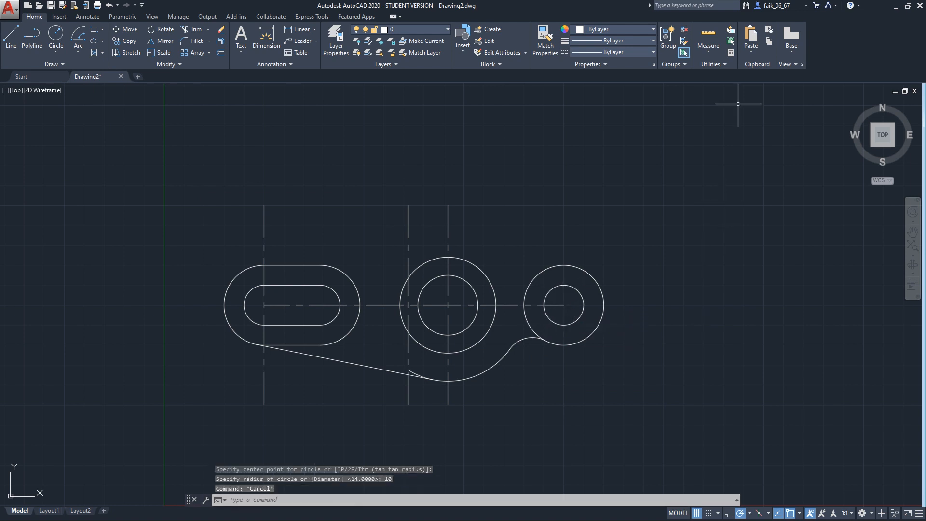
Trim the leftover stub of the radius 38 arc beyond its tangent point with the sloping line.
{"action": "middle_click_drag", "start_coordinate": [548, 154], "coordinate": [556, 191]}
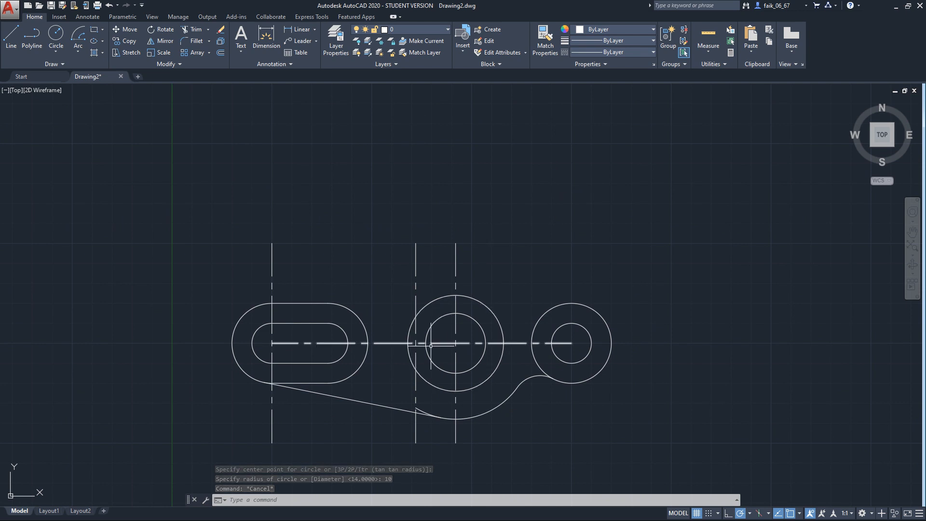
{"action": "type", "text": "tr"}
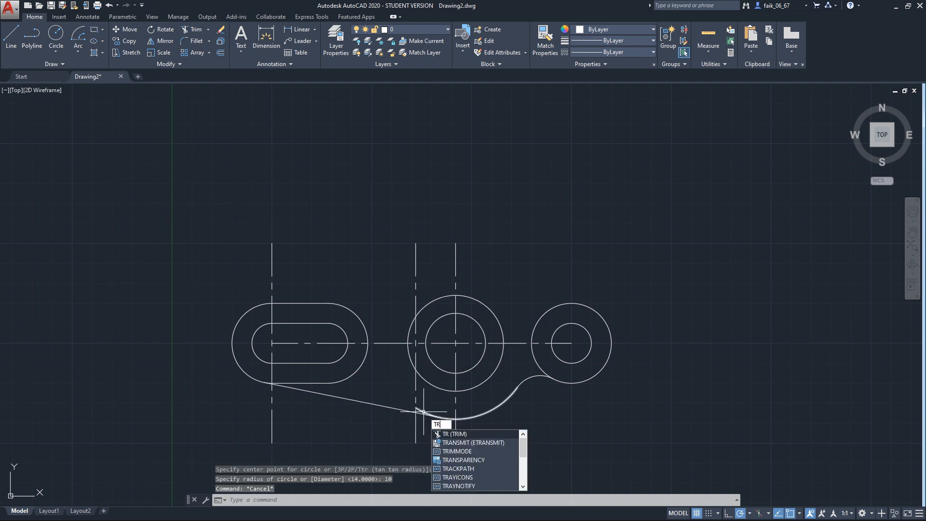
{"action": "key", "text": "Return"}
{"action": "key", "text": "Return"}
{"action": "left_click", "coordinate": [424, 410]}
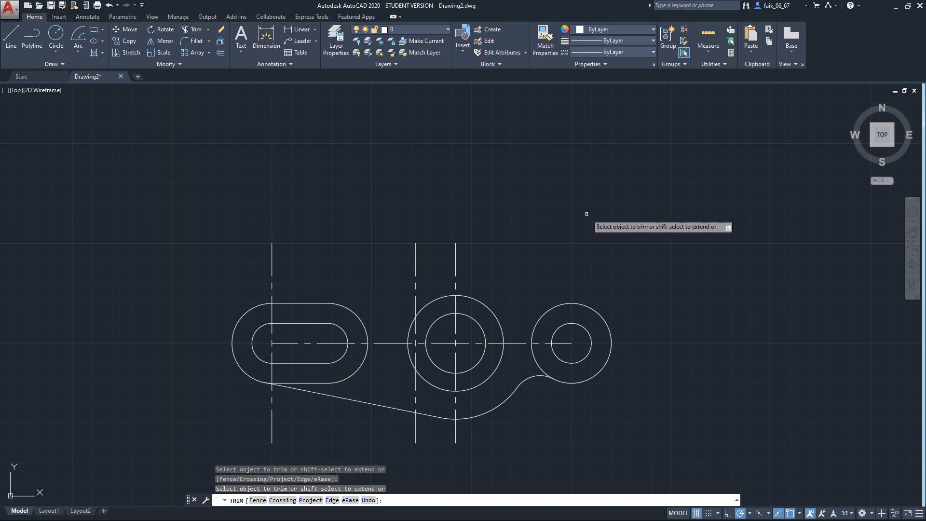
{"action": "scroll", "coordinate": [587, 213], "scroll_direction": "up", "scroll_amount": 5}
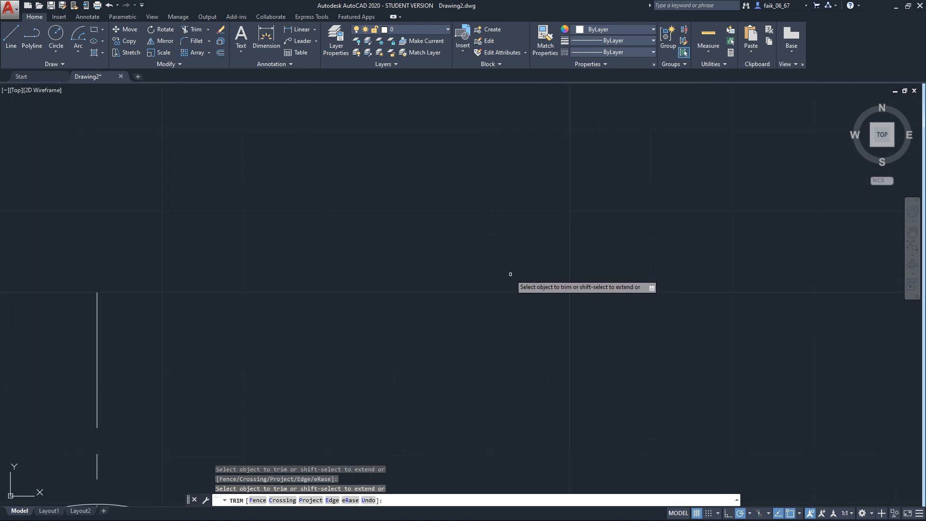
{"action": "key", "text": "Escape"}
Copy the horizontal centre line 52 units straight up from its left endpoint.
{"action": "type", "text": "z"}
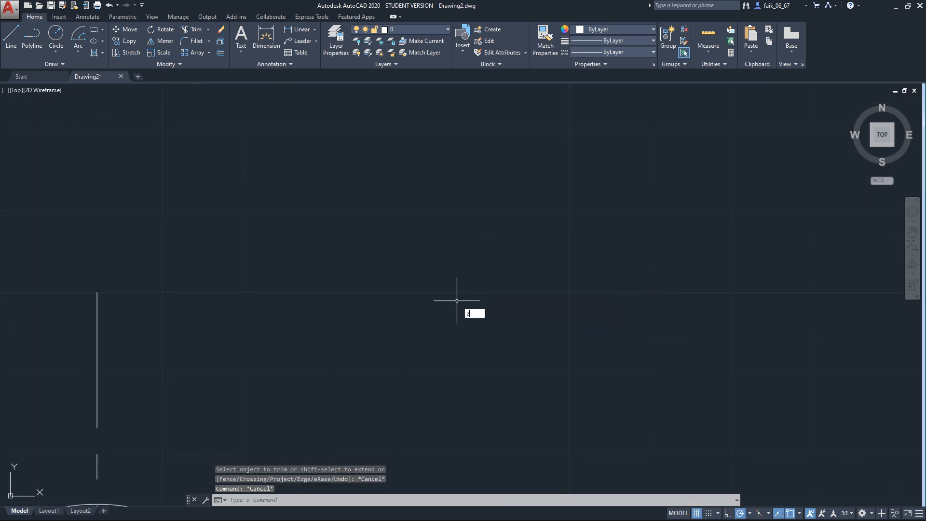
{"action": "key", "text": "Return"}
{"action": "type", "text": "a"}
{"action": "key", "text": "Return"}
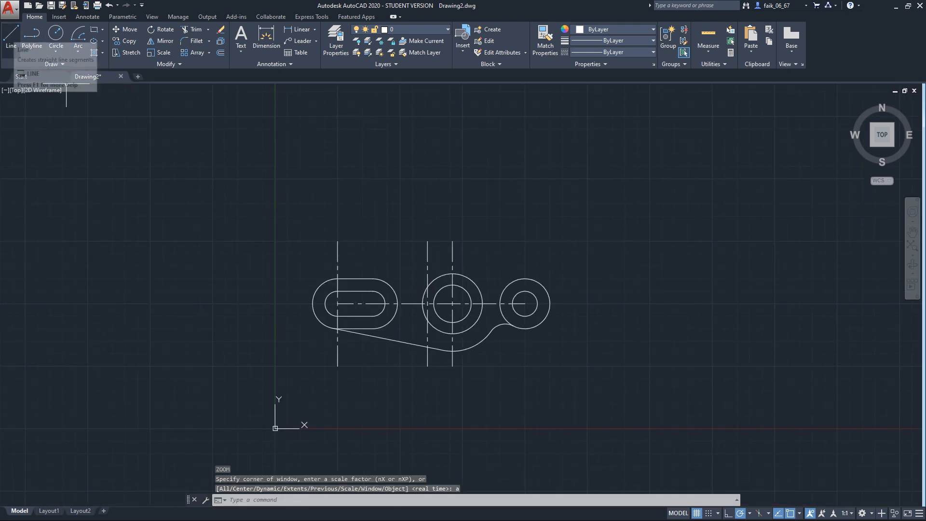
{"action": "key", "text": "Escape"}
{"action": "left_click", "coordinate": [407, 303]}
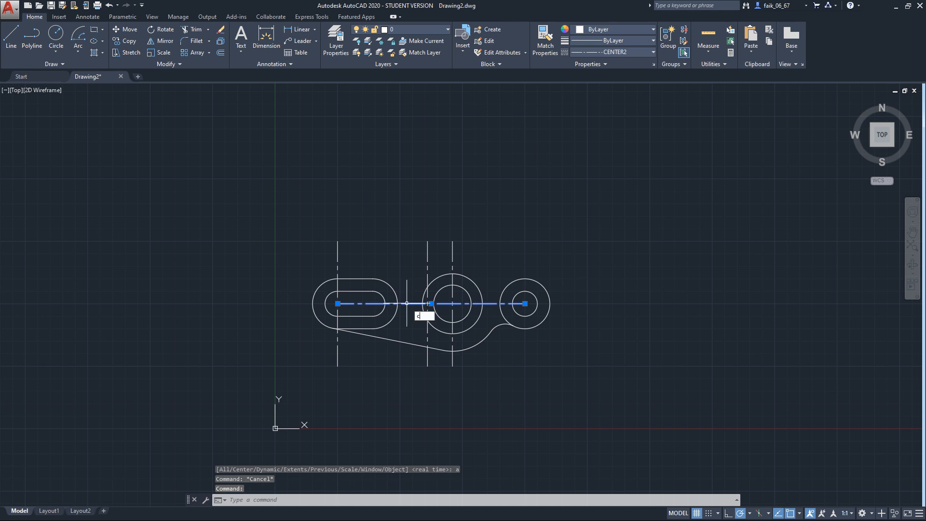
{"action": "type", "text": "co"}
{"action": "key", "text": "Return"}
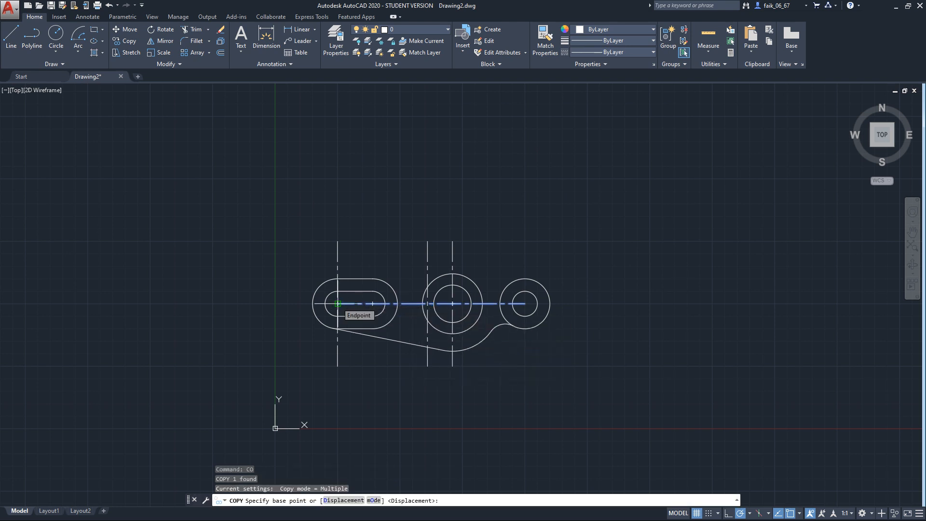
{"action": "left_click", "coordinate": [337, 303]}
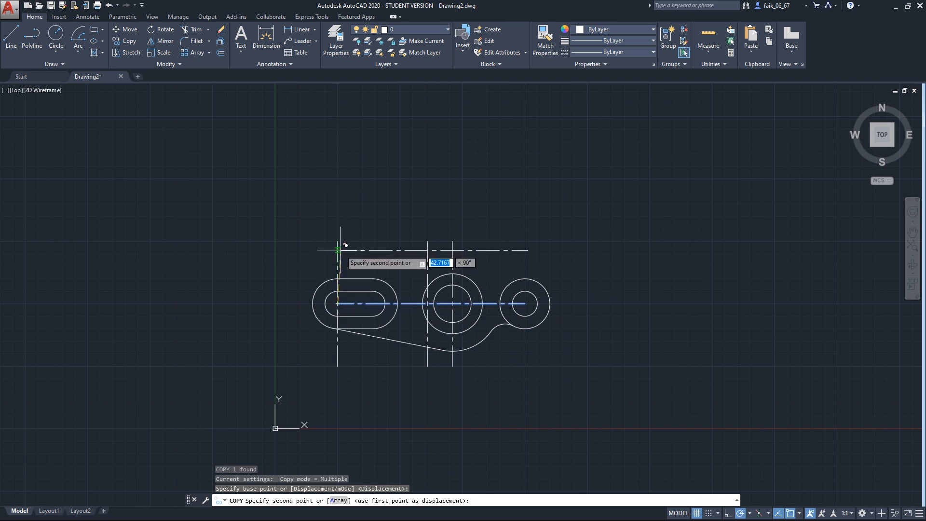
{"action": "type", "text": "52"}
{"action": "key", "text": "Return"}
{"action": "key", "text": "Escape"}
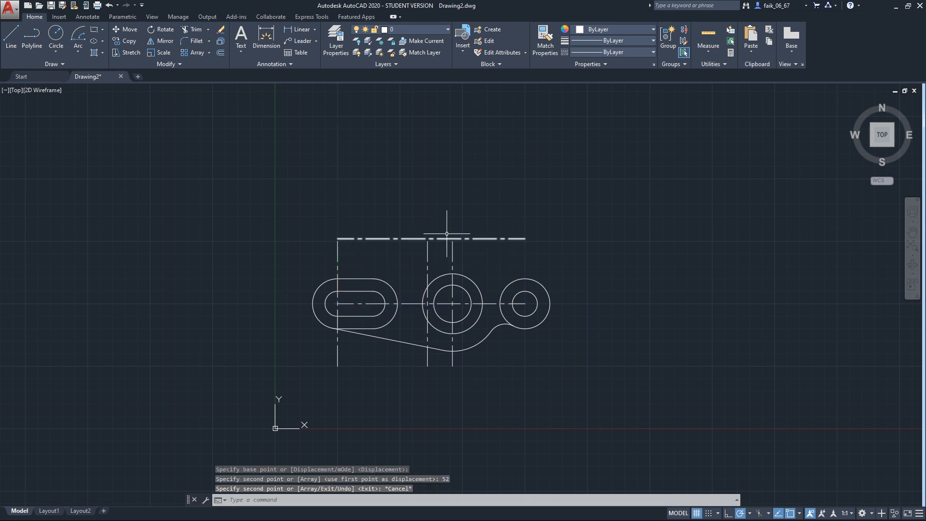
Draw a radius 10 circle centred where the upper horizontal centre line meets the line of the middle vertical centre line.
{"action": "left_click", "coordinate": [56, 34]}
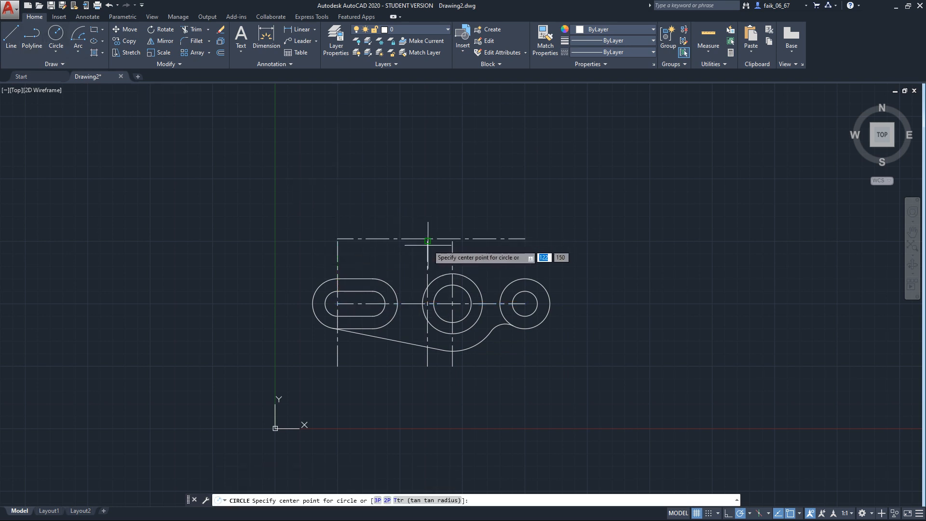
{"action": "scroll", "coordinate": [426, 239], "scroll_direction": "up", "scroll_amount": 2}
{"action": "scroll", "coordinate": [425, 241], "scroll_direction": "down", "scroll_amount": 2}
{"action": "scroll", "coordinate": [424, 240], "scroll_direction": "up", "scroll_amount": 1}
{"action": "scroll", "coordinate": [425, 241], "scroll_direction": "down", "scroll_amount": 2}
{"action": "scroll", "coordinate": [424, 240], "scroll_direction": "up", "scroll_amount": 1}
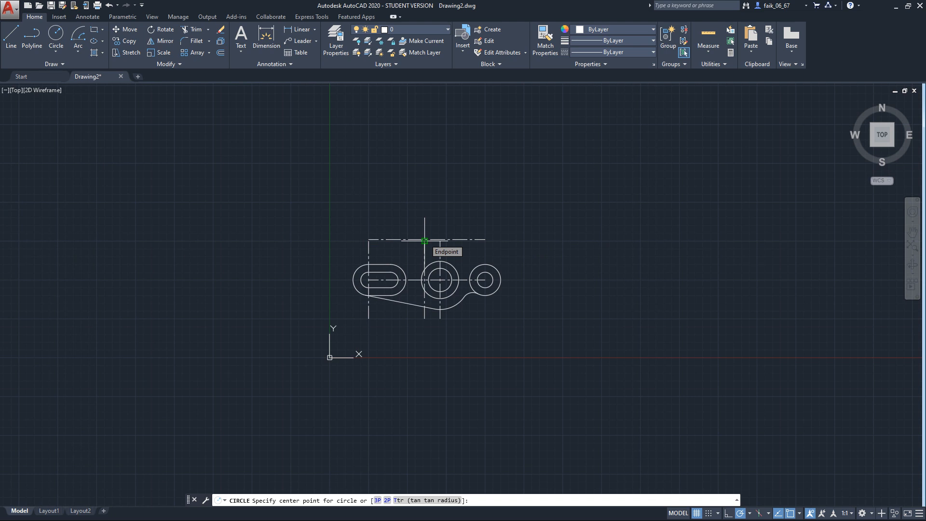
{"action": "scroll", "coordinate": [424, 238], "scroll_direction": "up", "scroll_amount": 5}
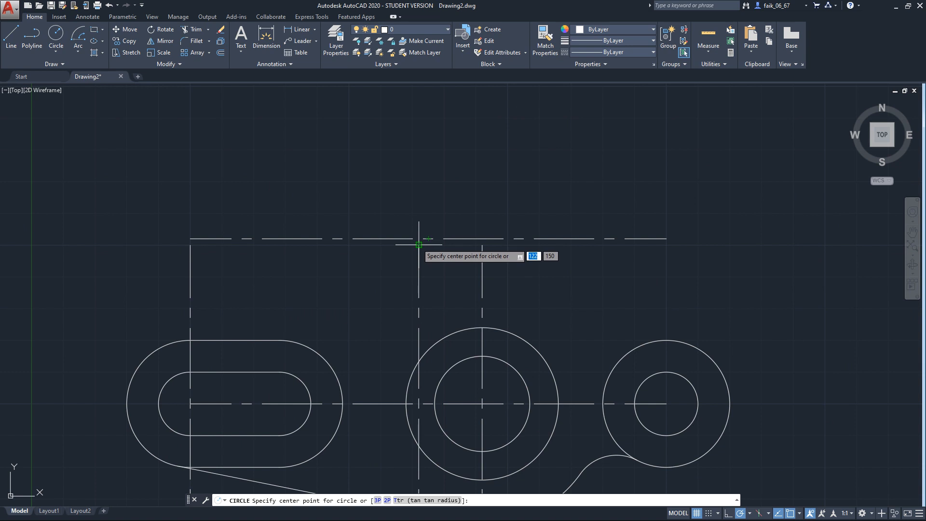
{"action": "left_click", "coordinate": [418, 238]}
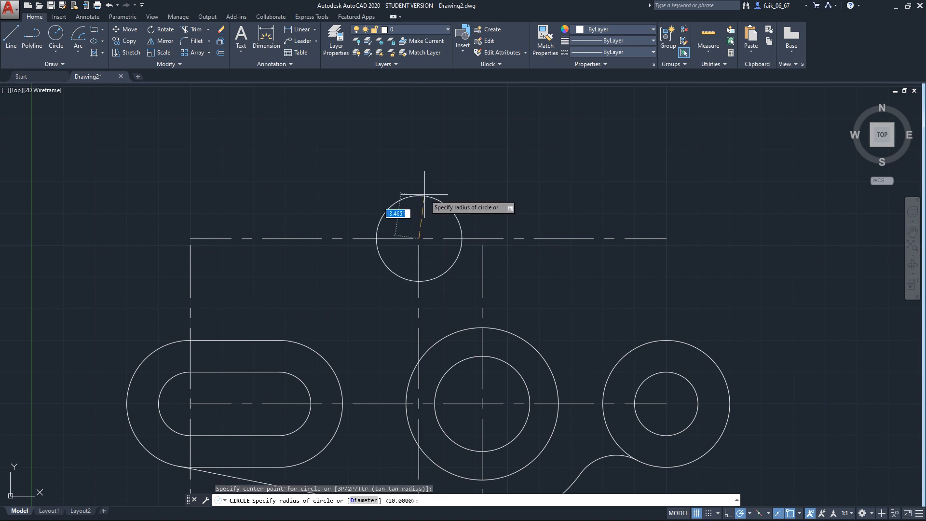
{"action": "type", "text": "1"}
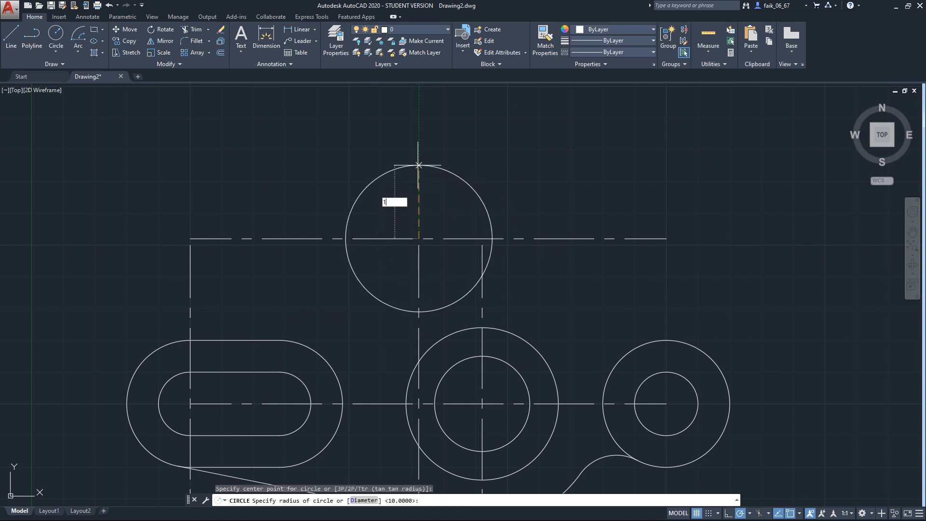
{"action": "type", "text": "0"}
{"action": "key", "text": "Return"}
Draw a radius 21 circle concentric with the upper radius 10 circle.
{"action": "key", "text": "Return"}
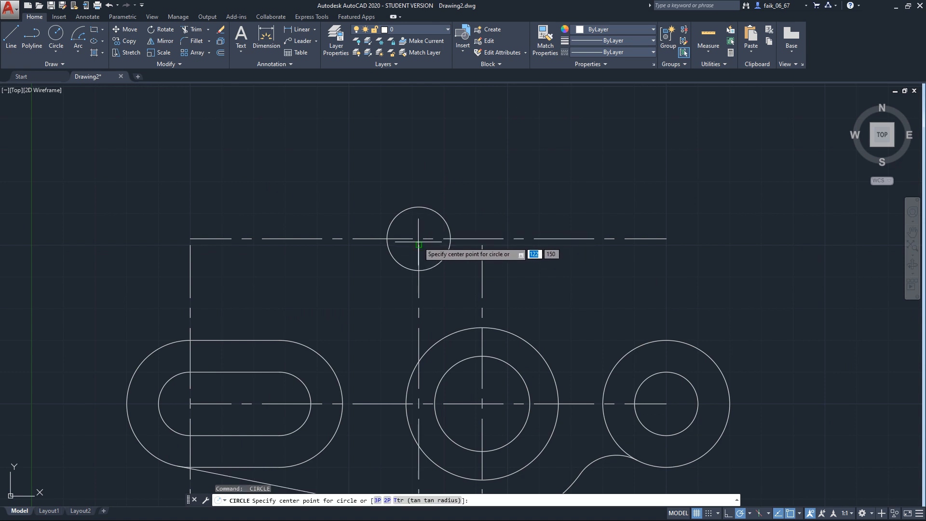
{"action": "left_click", "coordinate": [418, 239]}
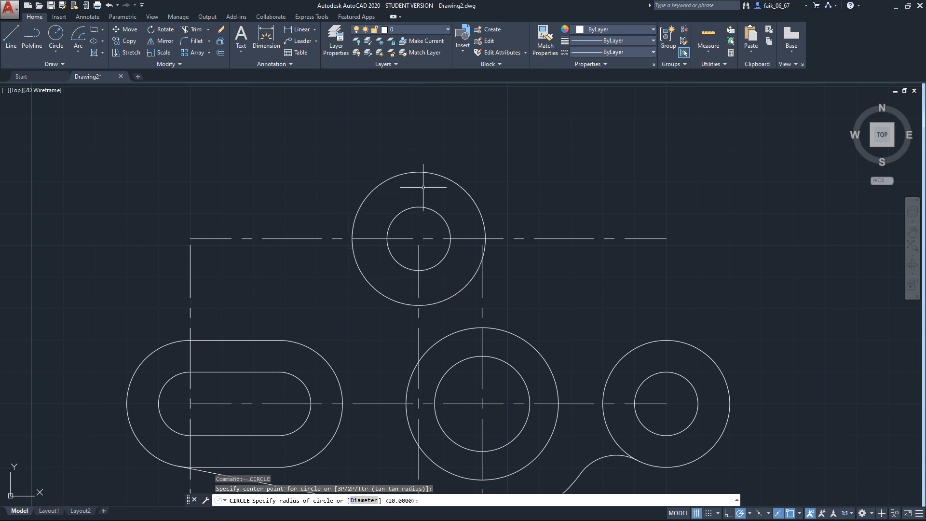
{"action": "type", "text": "21"}
{"action": "key", "text": "Return"}
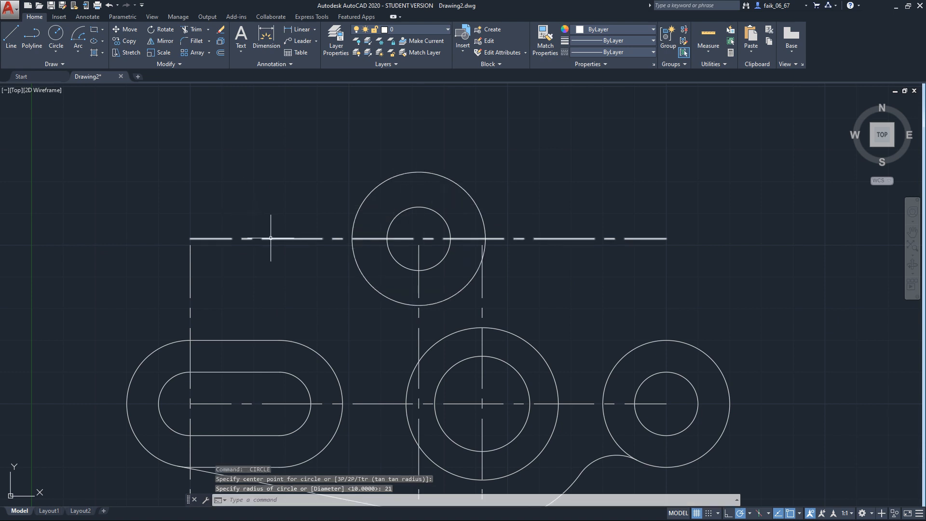
Draw a radius 40 circle tangent to the outer slot's top edge and the left side of the radius 21 circle.
{"action": "left_click", "coordinate": [56, 50]}
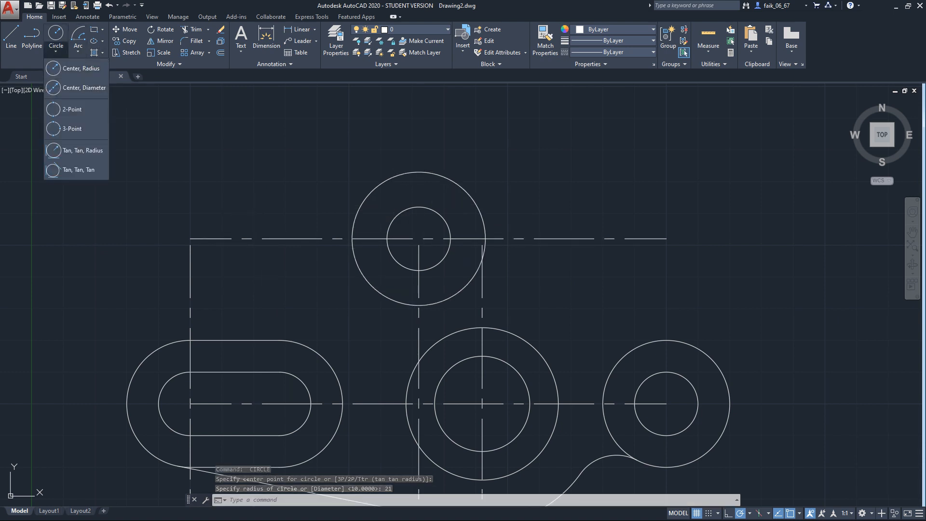
{"action": "left_click", "coordinate": [72, 150]}
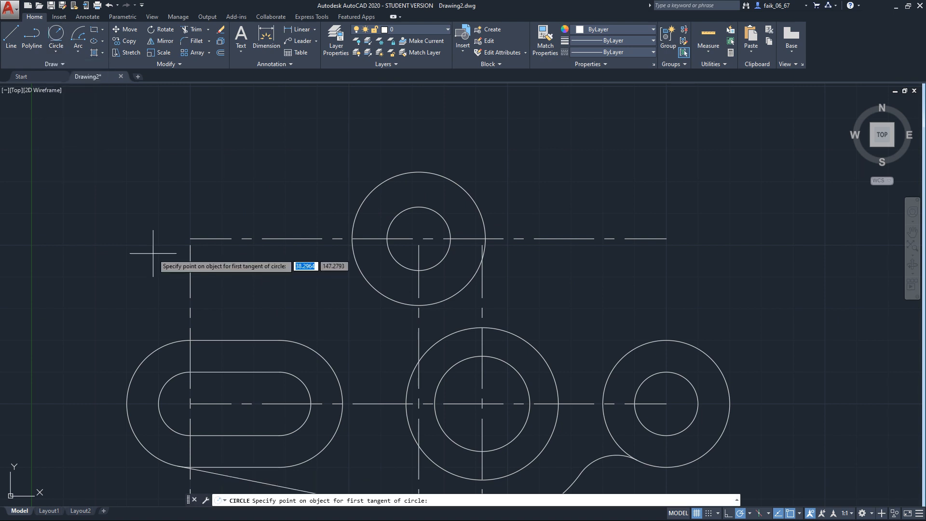
{"action": "left_click", "coordinate": [220, 340]}
{"action": "left_click", "coordinate": [357, 207]}
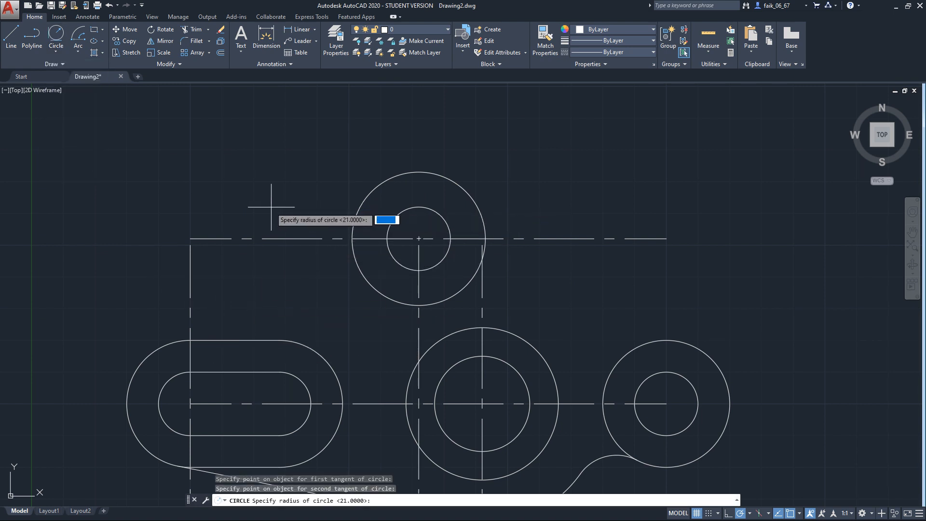
{"action": "type", "text": "40"}
{"action": "key", "text": "Return"}
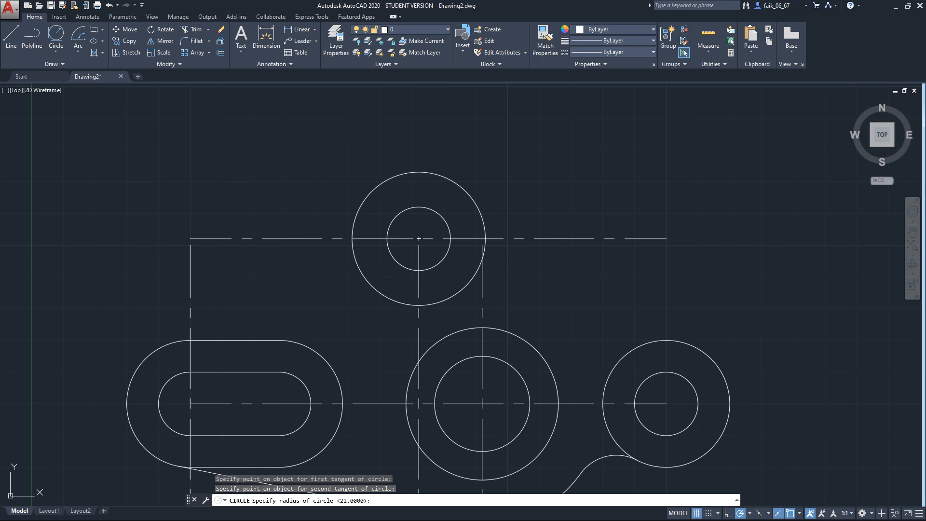
Trim the radius 40 circle to leave only the connecting arc between the outer slot's top edge and the radius 21 circle.
{"action": "type", "text": "tr"}
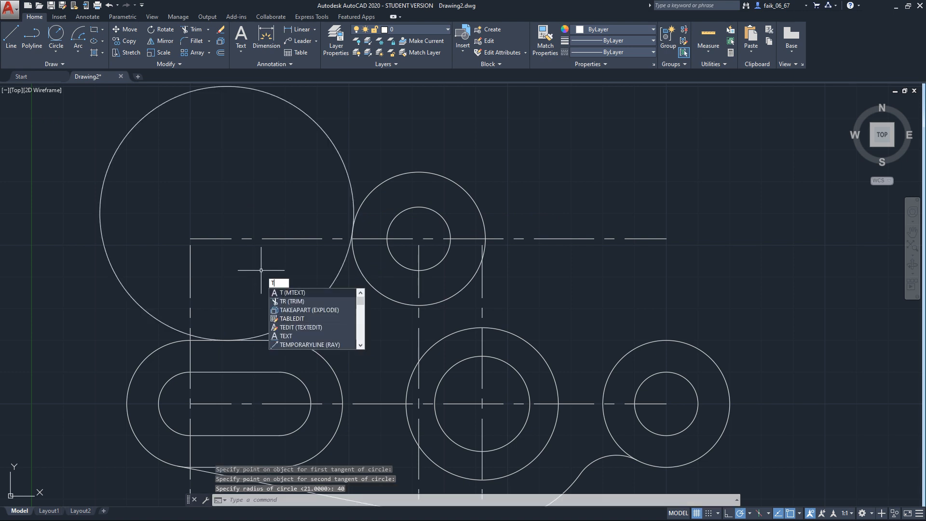
{"action": "key", "text": "Return"}
{"action": "key", "text": "Return"}
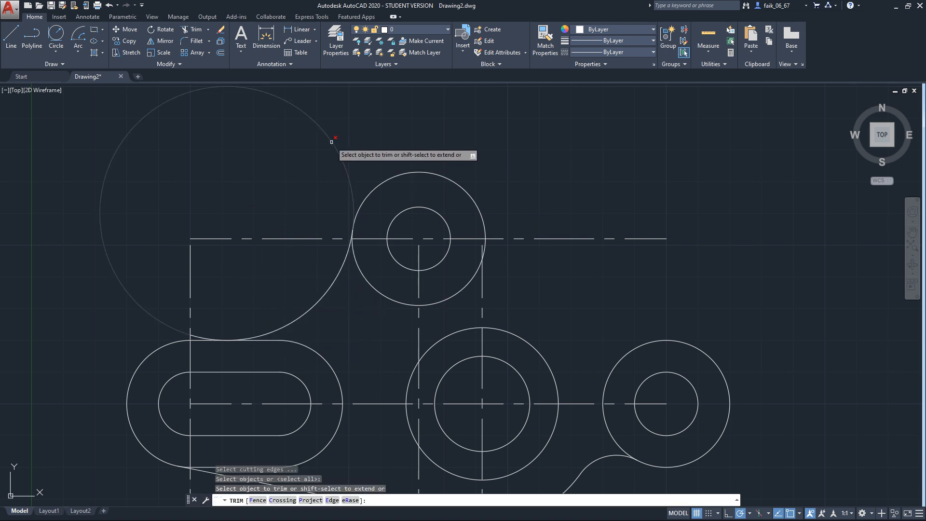
{"action": "left_click", "coordinate": [331, 142]}
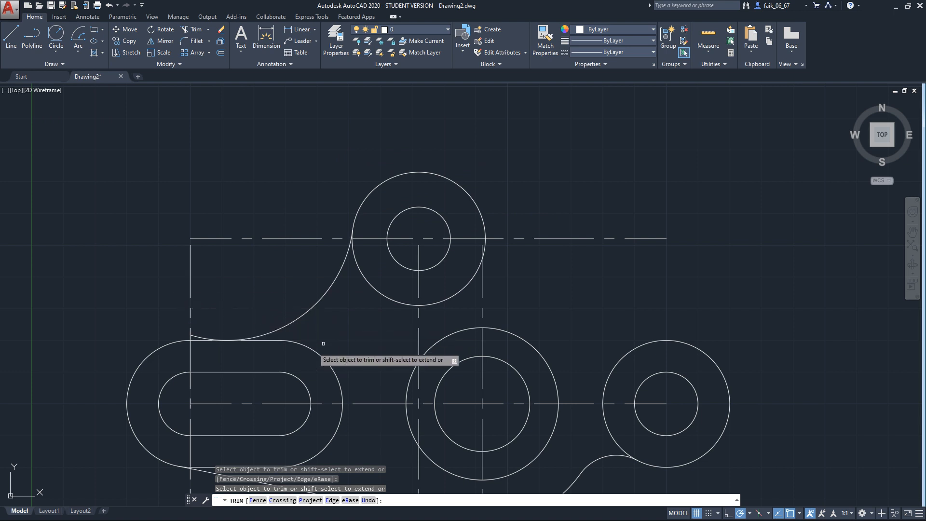
{"action": "left_click", "coordinate": [196, 335]}
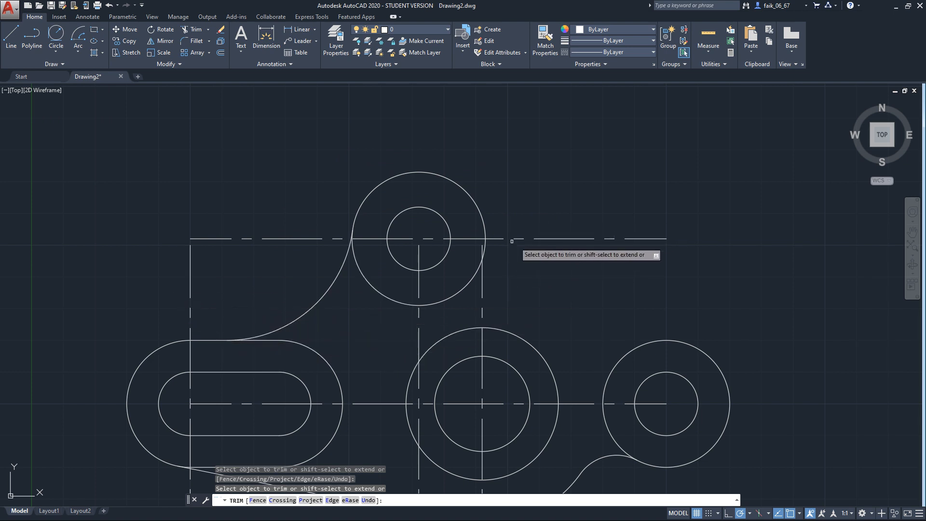
{"action": "key", "text": "Escape"}
Draw a 45° arc from the left quadrant of the radius 20 circle, centred on the middle concentric circles.
{"action": "middle_click_drag", "start_coordinate": [693, 310], "coordinate": [613, 212]}
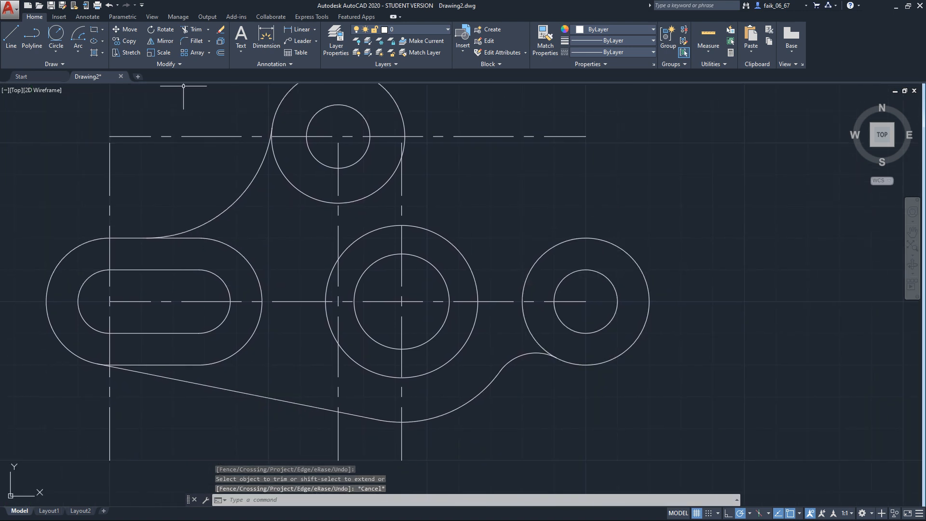
{"action": "left_click", "coordinate": [77, 51]}
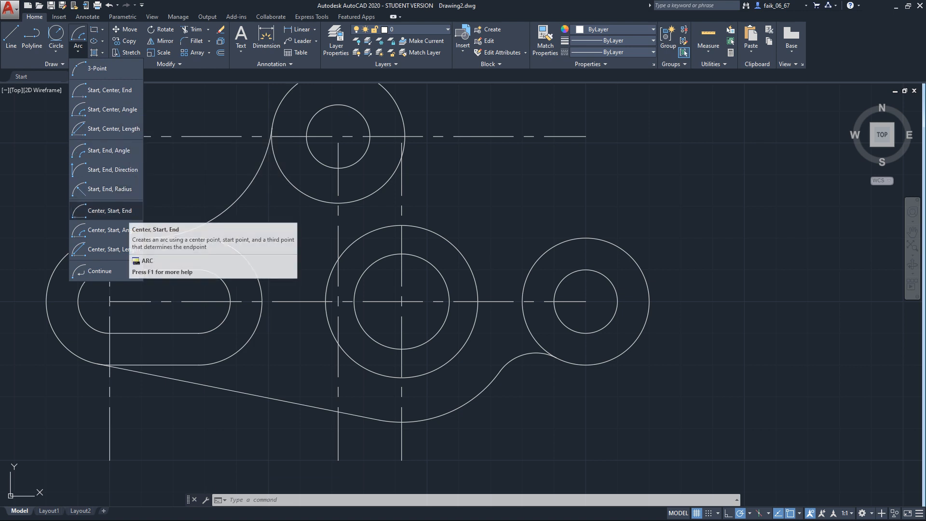
{"action": "left_click", "coordinate": [129, 211]}
{"action": "middle_click_drag", "start_coordinate": [599, 186], "coordinate": [600, 189]}
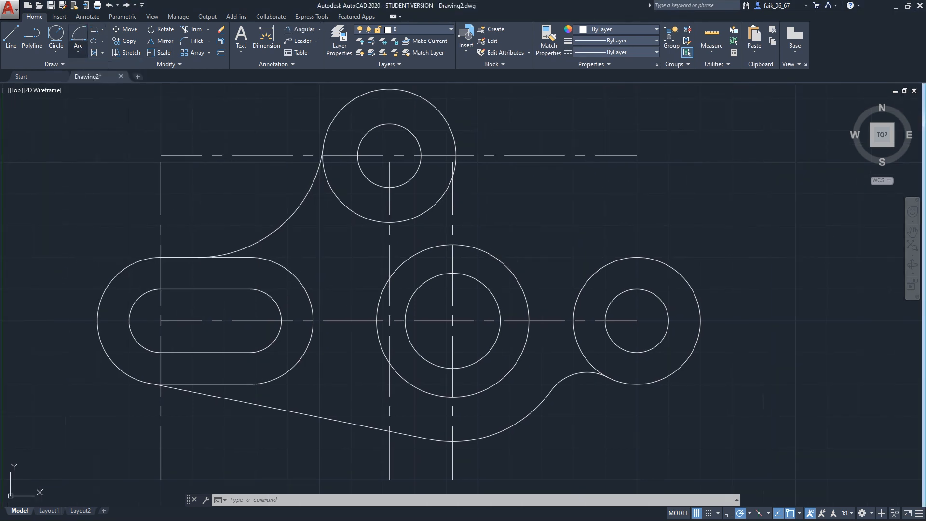
{"action": "left_click", "coordinate": [78, 49]}
{"action": "left_click", "coordinate": [91, 64]}
{"action": "left_click", "coordinate": [573, 321]}
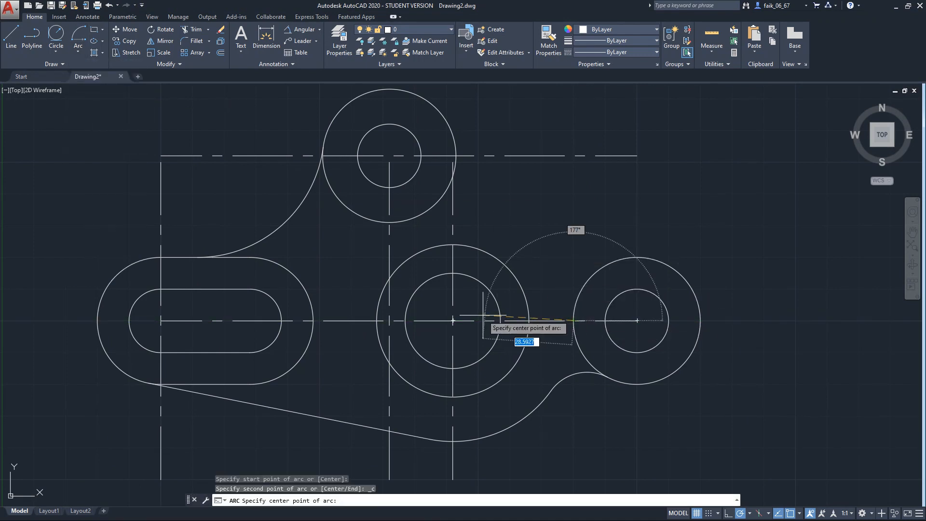
{"action": "left_click", "coordinate": [453, 321]}
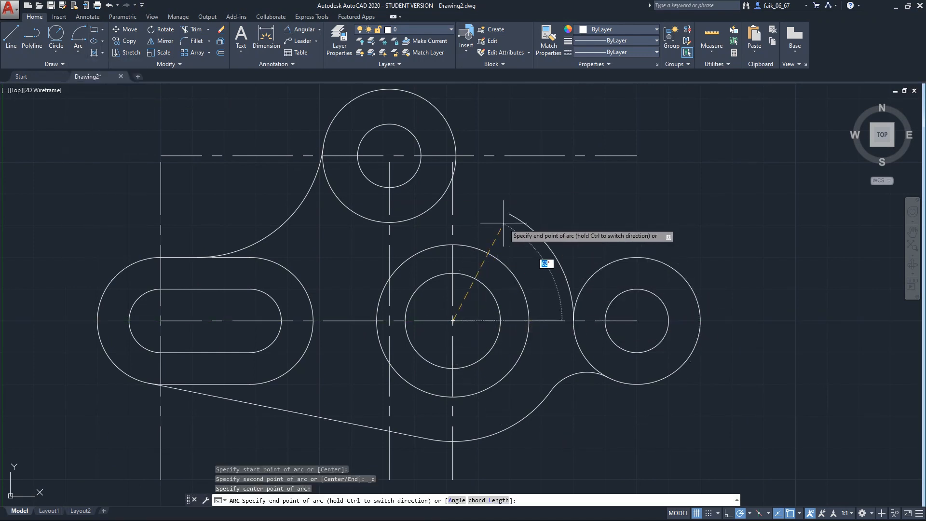
{"action": "type", "text": "45"}
{"action": "key", "text": "Return"}
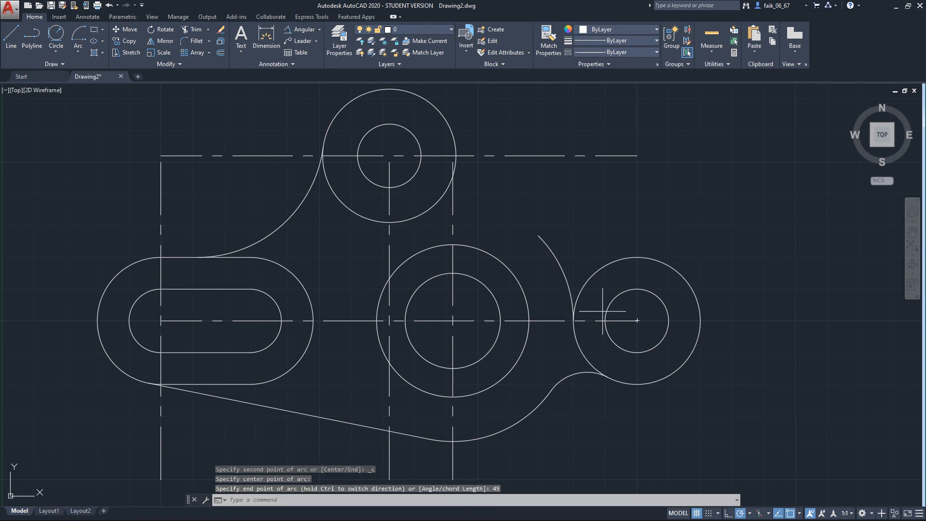
{"action": "key", "text": "Return"}
{"action": "key", "text": "Escape"}
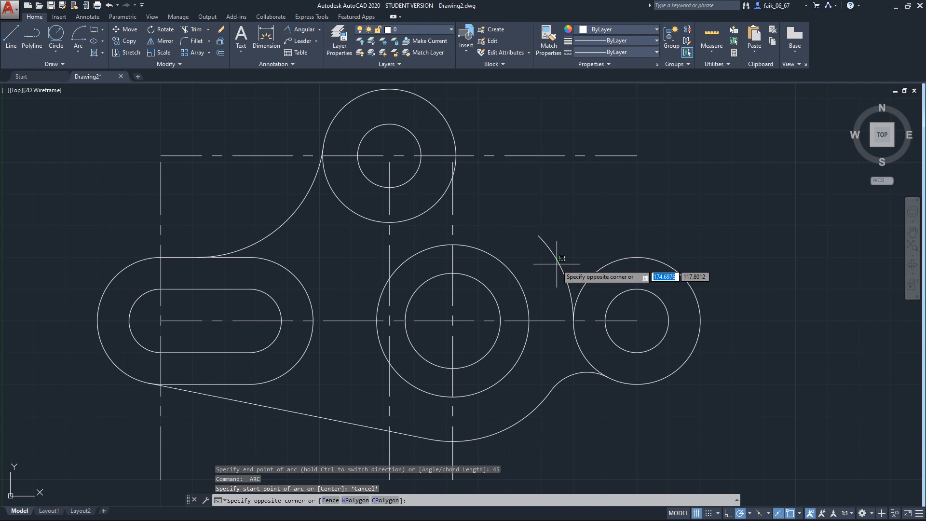
Erase the 45° arc that starts at the left quadrant of the radius 20 circle.
{"action": "left_click", "coordinate": [560, 265]}
{"action": "key", "text": "Escape"}
{"action": "left_click", "coordinate": [562, 266]}
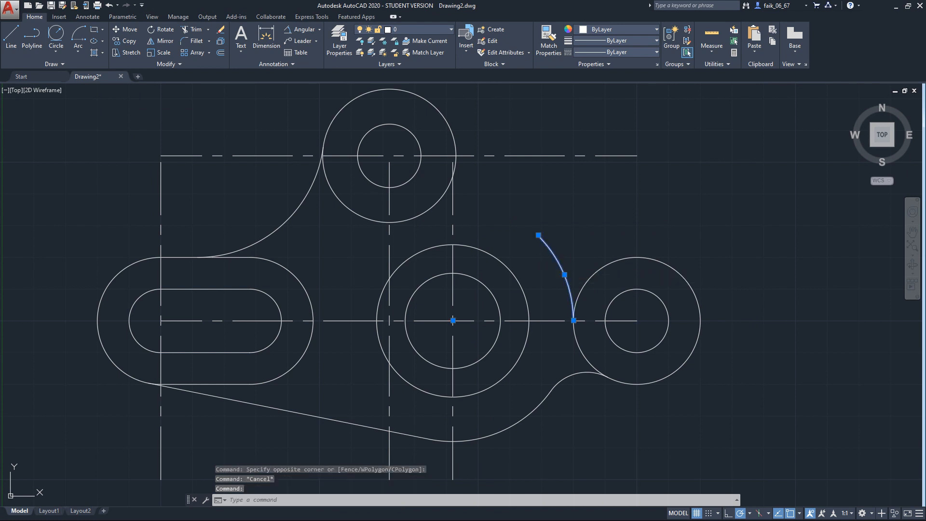
{"action": "key", "text": "Delete"}
Draw a 45° arc starting at the centre of the radius 20 circle, centred on the middle concentric circles.
{"action": "left_click", "coordinate": [77, 51]}
{"action": "left_click", "coordinate": [97, 70]}
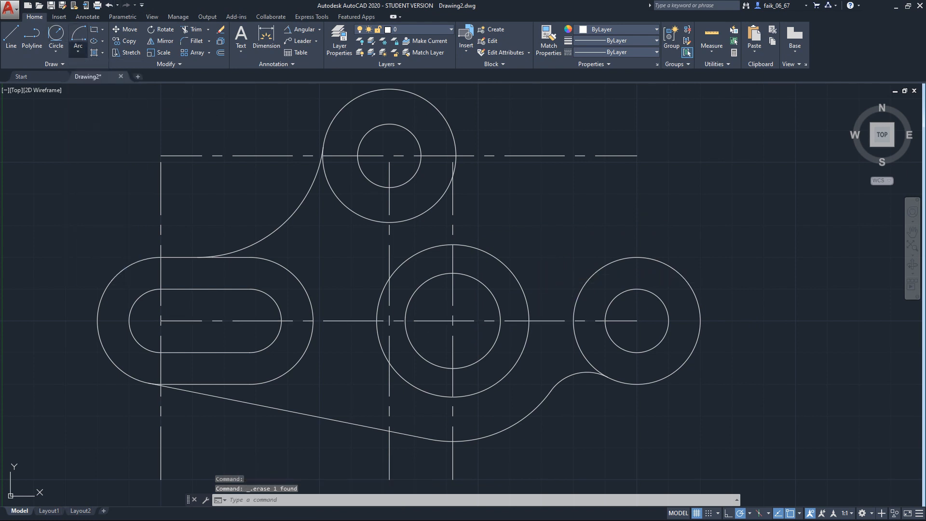
{"action": "left_click", "coordinate": [636, 321]}
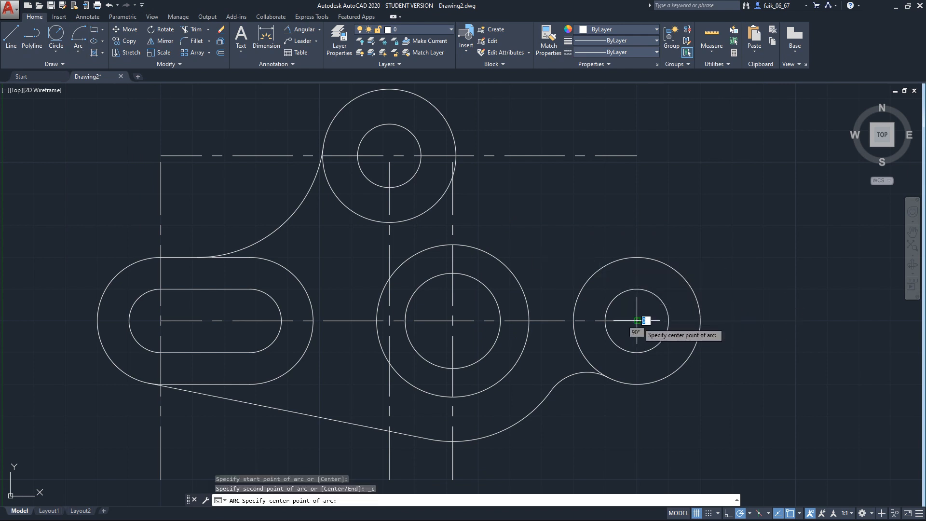
{"action": "left_click", "coordinate": [453, 320]}
{"action": "type", "text": "45"}
{"action": "key", "text": "Return"}
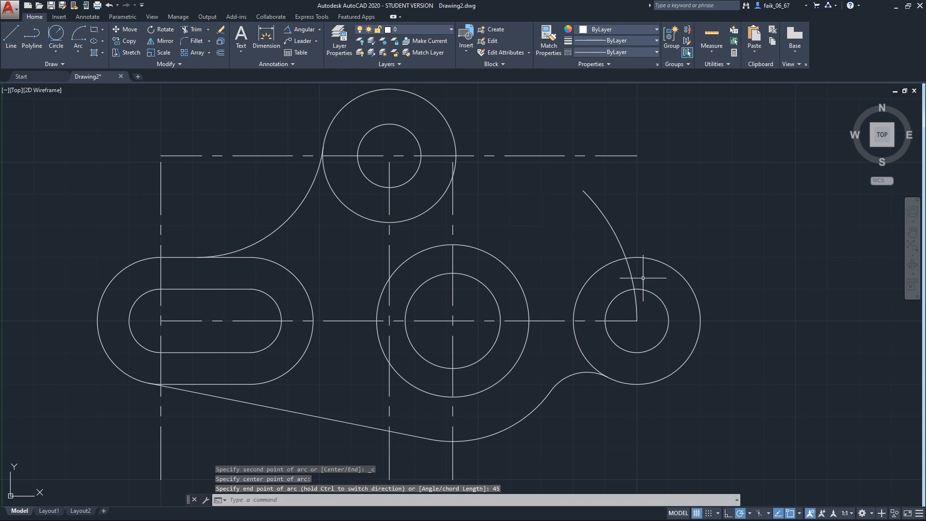
{"action": "key", "text": "Return"}
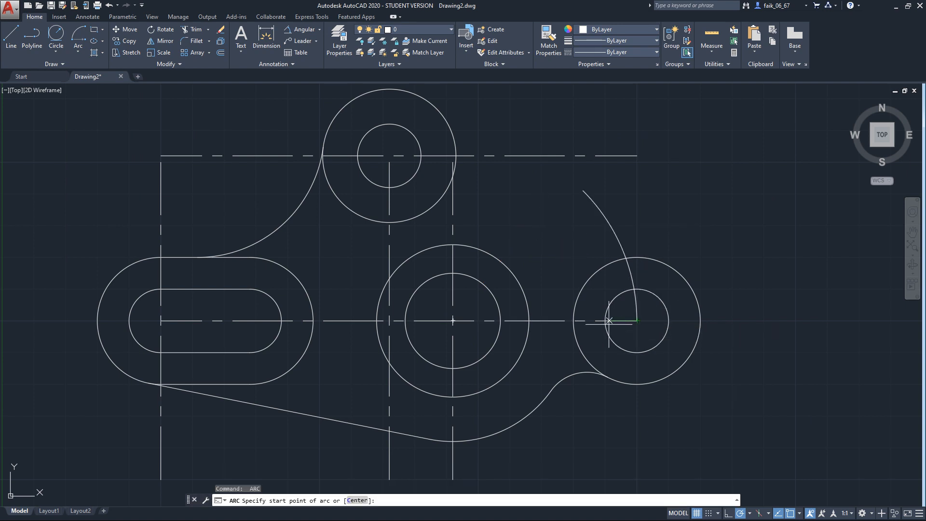
{"action": "key", "text": "Escape"}
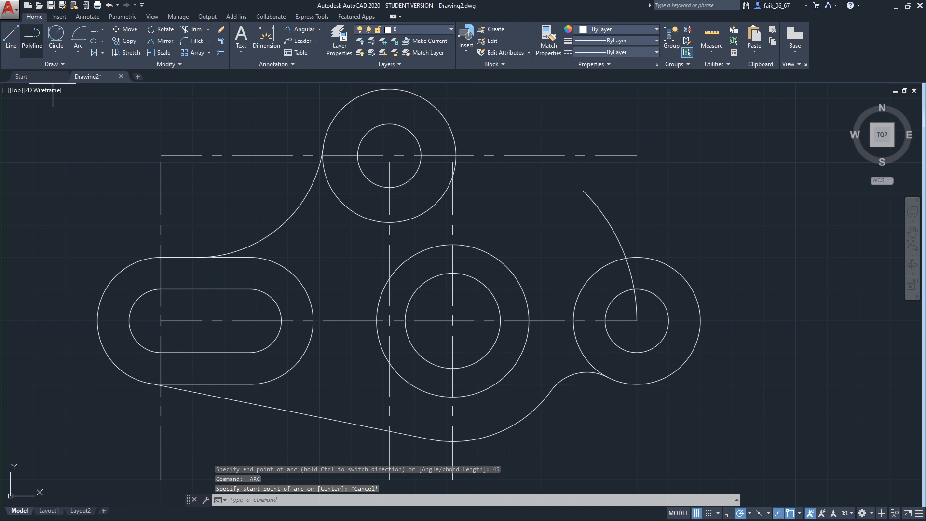
Draw a 45° arc from the left quadrant of the radius 10 circle, centred on the middle concentric circles.
{"action": "left_click", "coordinate": [78, 35]}
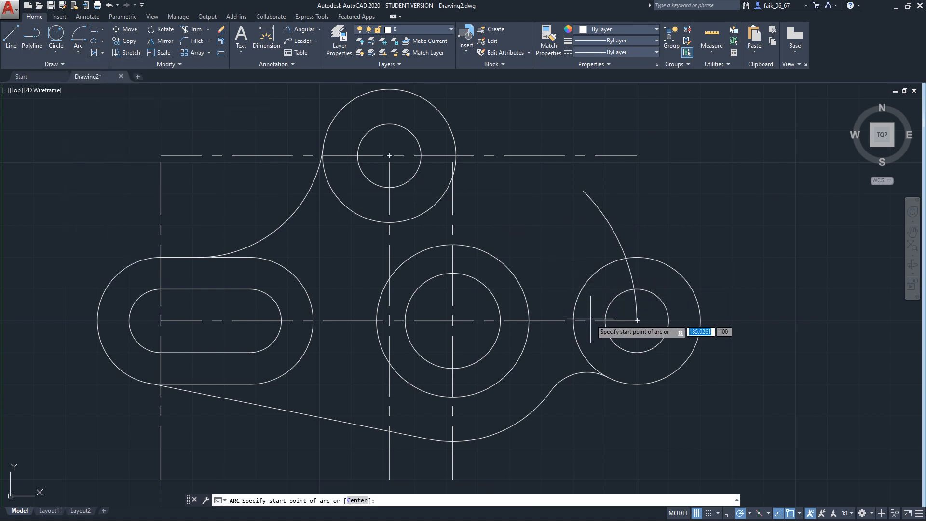
{"action": "left_click", "coordinate": [605, 321]}
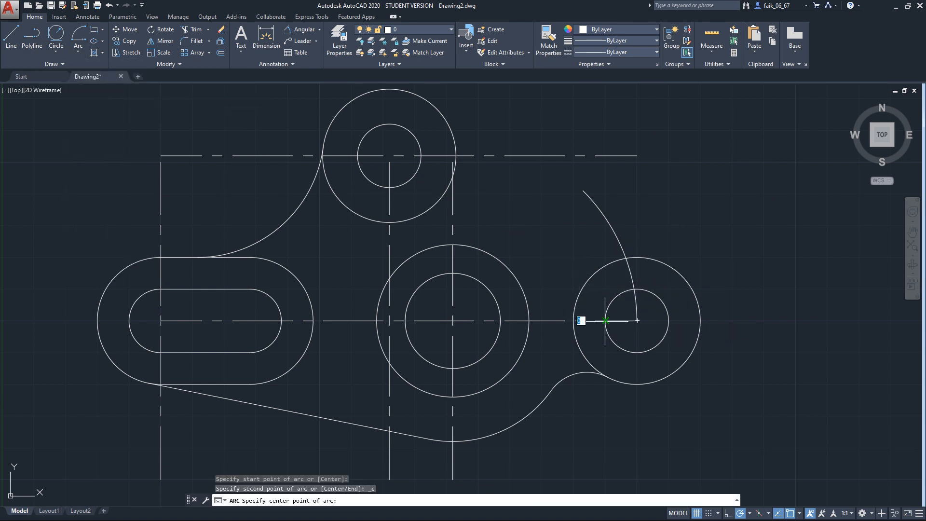
{"action": "left_click", "coordinate": [452, 320]}
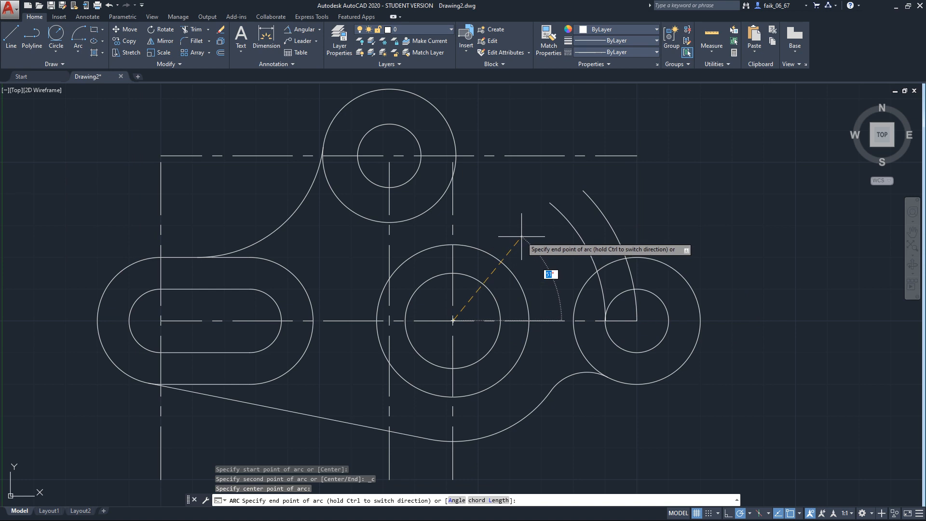
{"action": "type", "text": "45"}
{"action": "key", "text": "Return"}
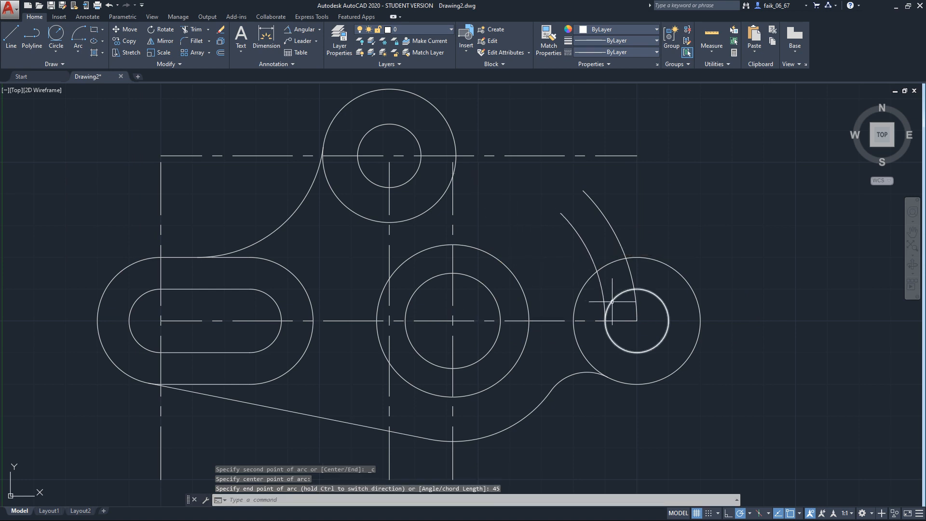
Draw a 45° arc from the right quadrant of the radius 10 circle, centred on the middle concentric circles.
{"action": "key", "text": "Return"}
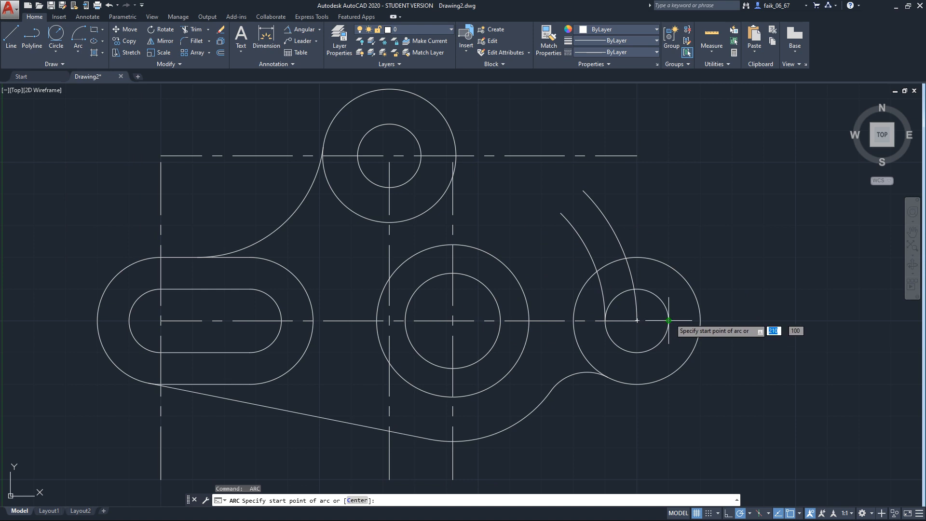
{"action": "left_click", "coordinate": [78, 51]}
{"action": "left_click", "coordinate": [92, 69]}
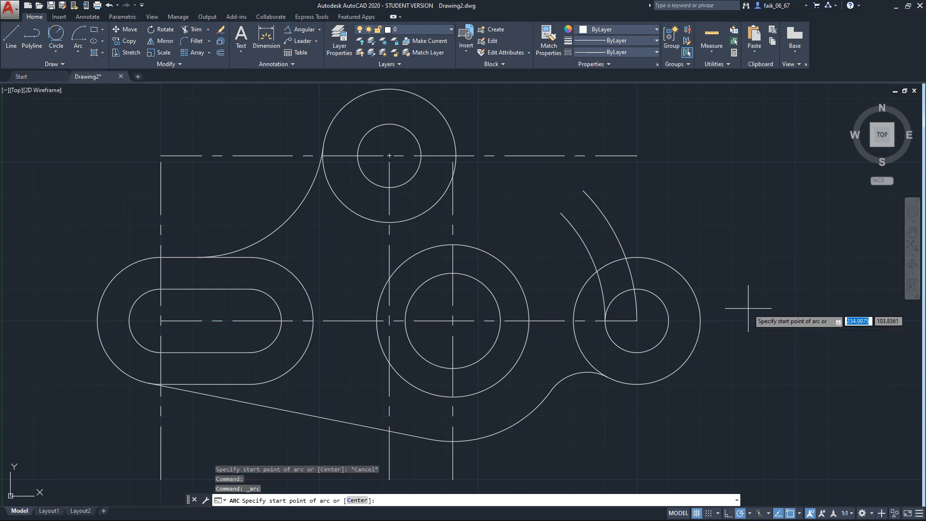
{"action": "left_click", "coordinate": [668, 320]}
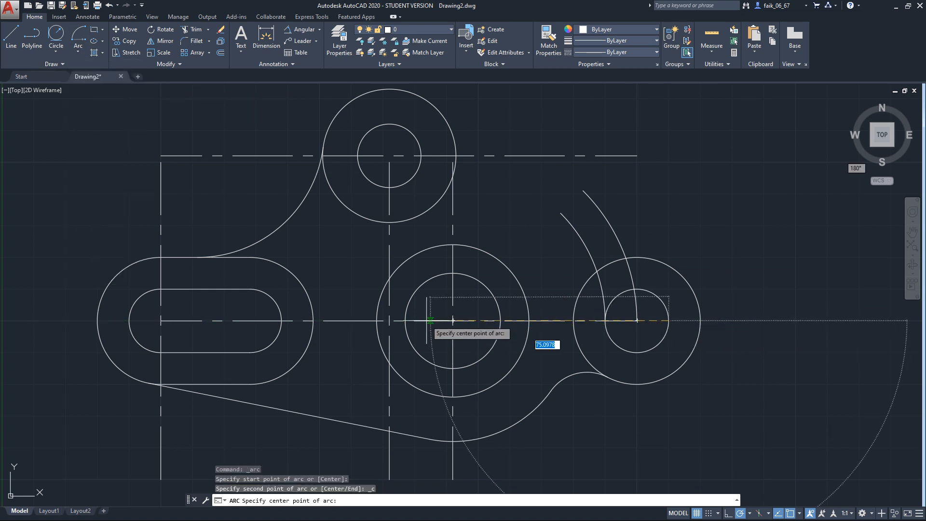
{"action": "left_click", "coordinate": [454, 320]}
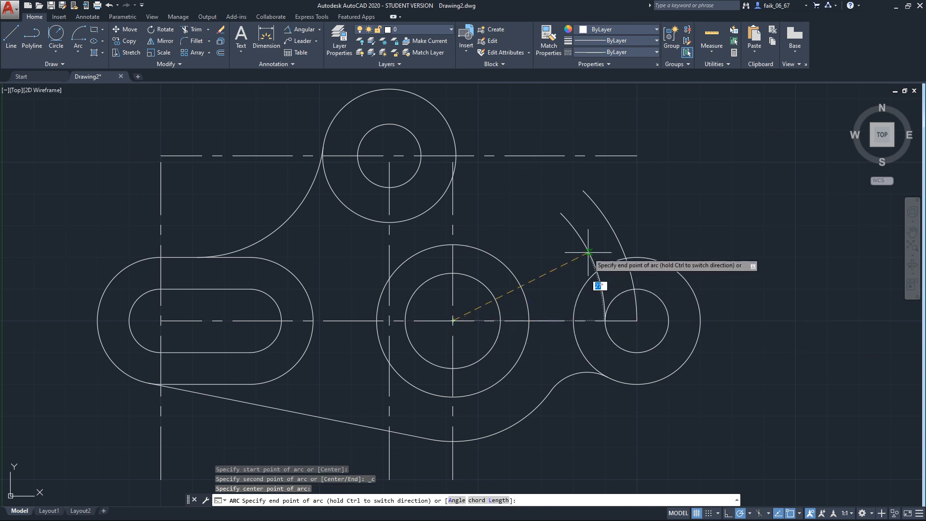
{"action": "type", "text": "45"}
{"action": "key", "text": "Return"}
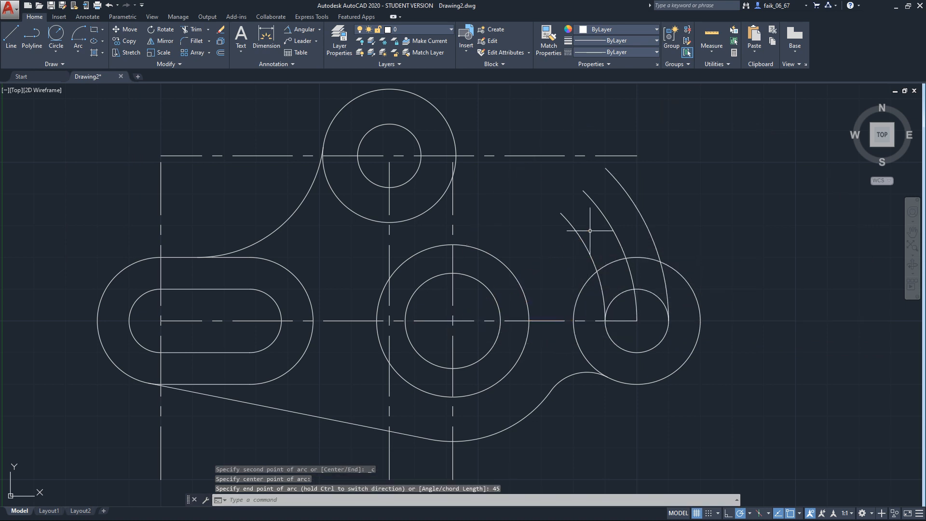
Draw a 45° arc from the left quadrant of the radius 20 circle, centred on the middle concentric circles.
{"action": "key", "text": "Return"}
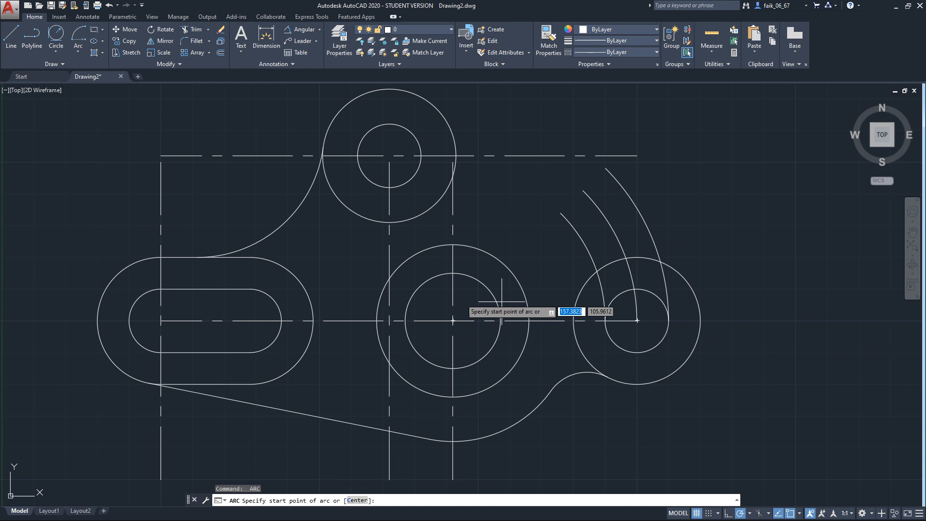
{"action": "key", "text": "Escape"}
{"action": "left_click", "coordinate": [78, 38]}
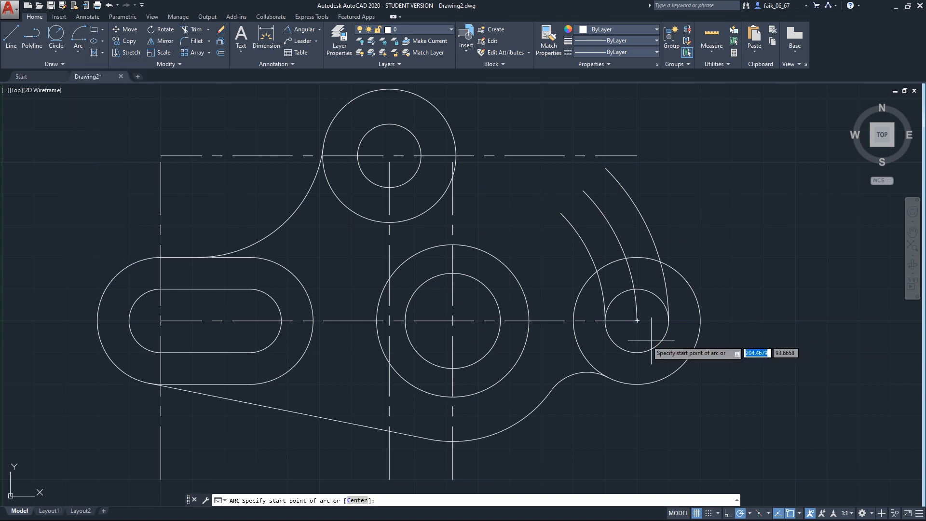
{"action": "left_click", "coordinate": [574, 320]}
{"action": "left_click", "coordinate": [453, 320]}
{"action": "left_click", "coordinate": [529, 229]}
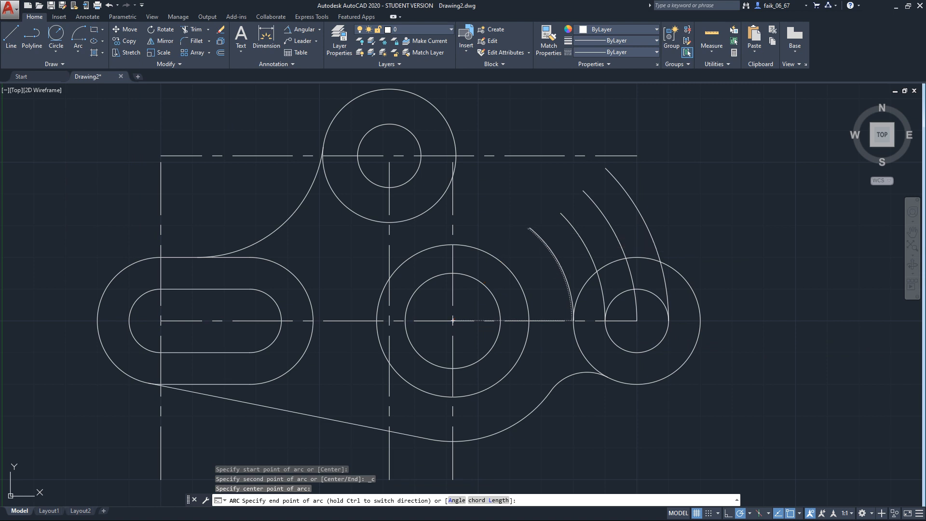
{"action": "key", "text": "Return"}
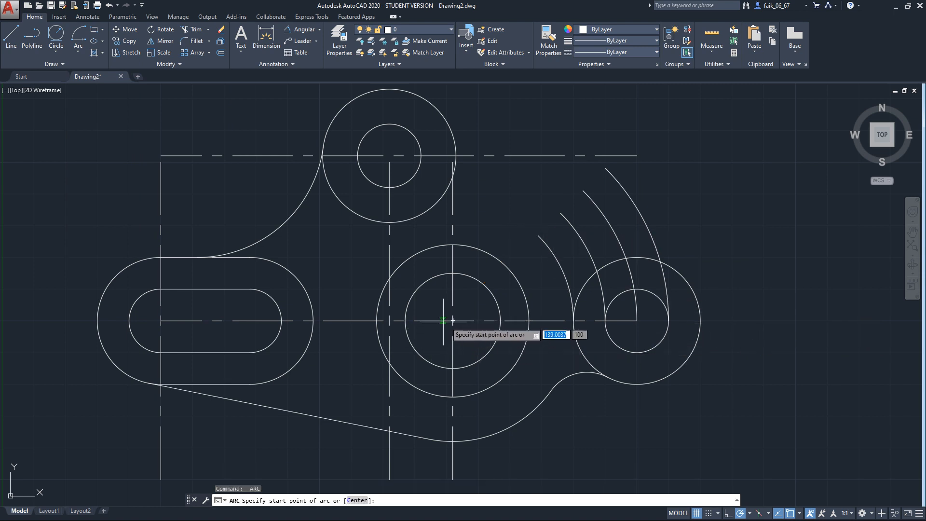
{"action": "left_click", "coordinate": [700, 320]}
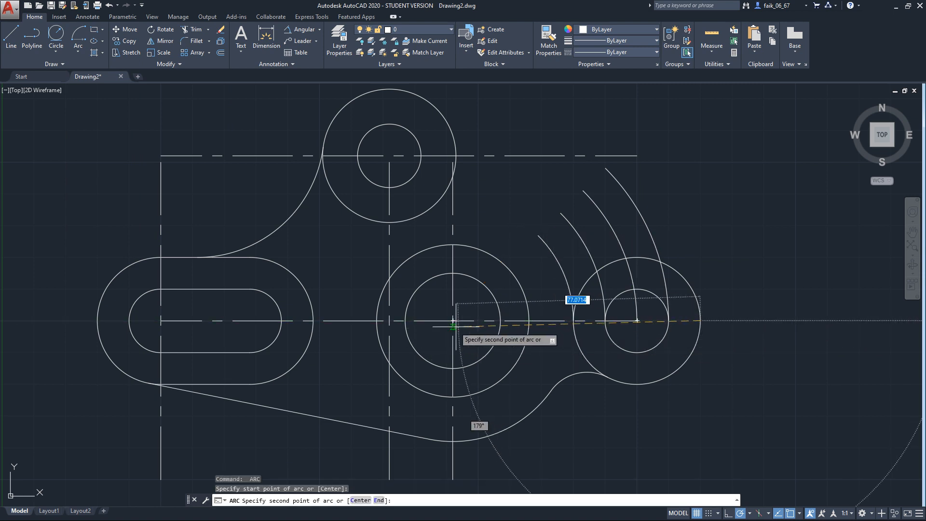
{"action": "left_click", "coordinate": [452, 320]}
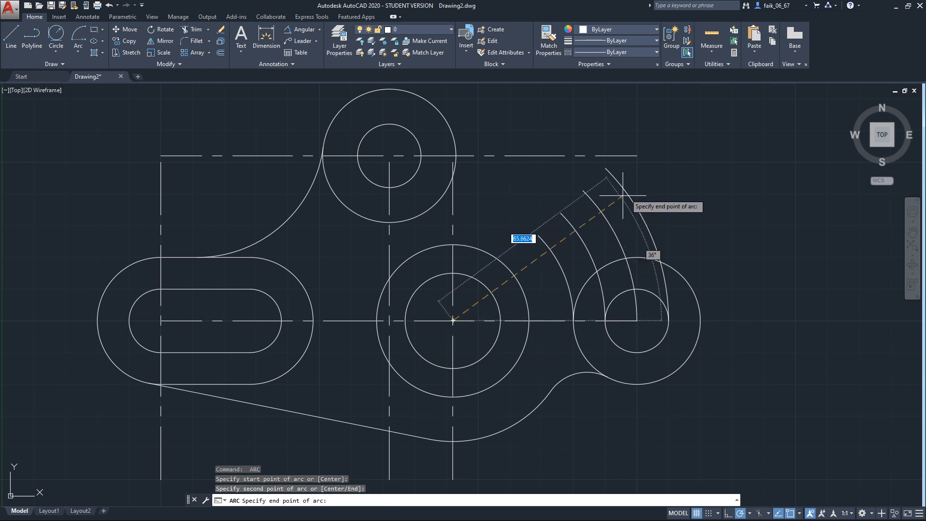
{"action": "key", "text": "Escape"}
Draw a 45° arc from the right quadrant of the radius 20 circle, centred on the middle concentric circles.
{"action": "left_click", "coordinate": [79, 48]}
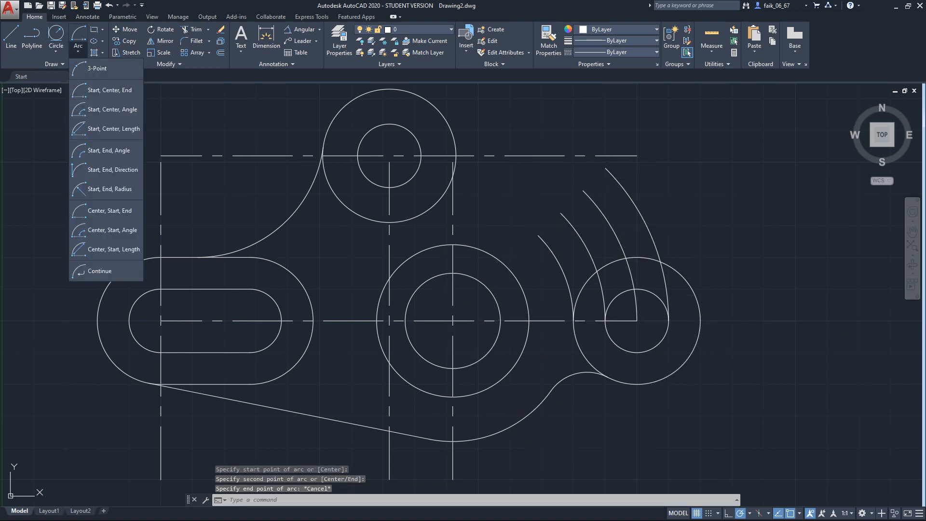
{"action": "left_click", "coordinate": [93, 75]}
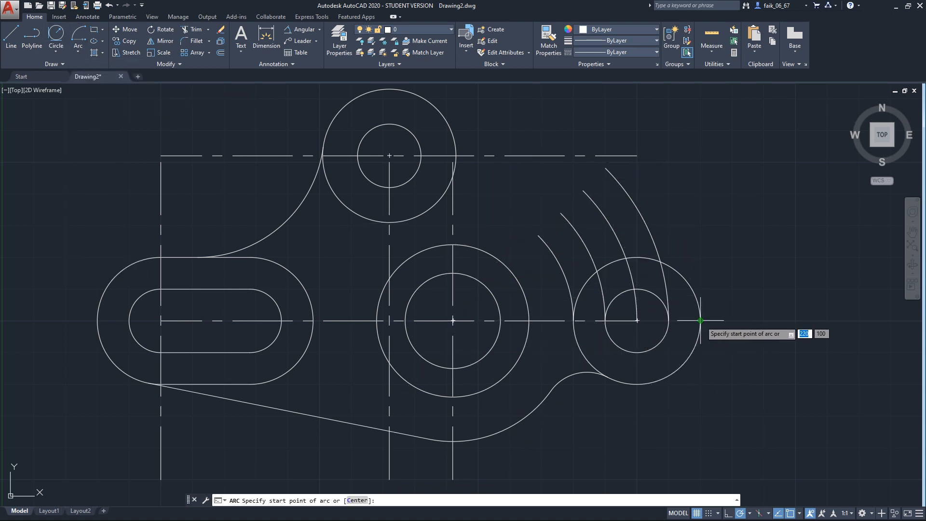
{"action": "left_click", "coordinate": [700, 320]}
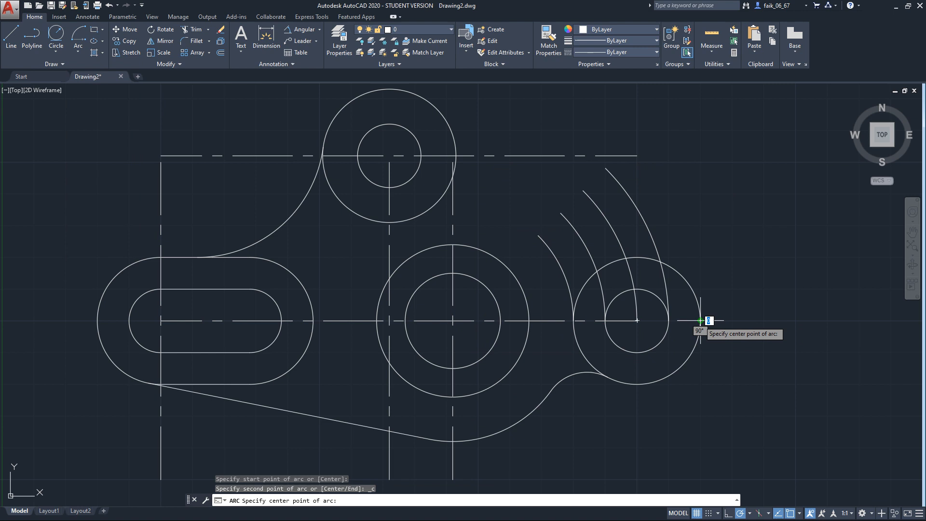
{"action": "left_click", "coordinate": [453, 320]}
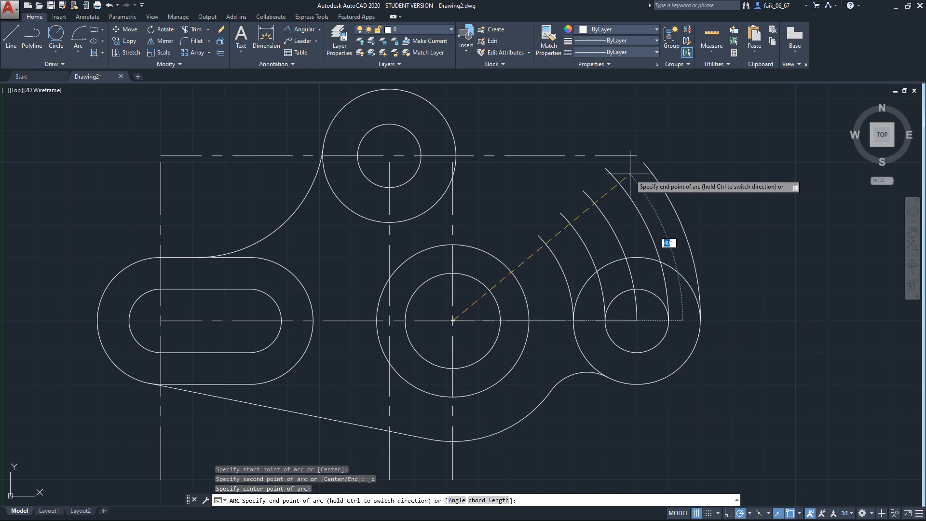
{"action": "type", "text": "45"}
{"action": "key", "text": "Return"}
{"action": "key", "text": "Escape"}
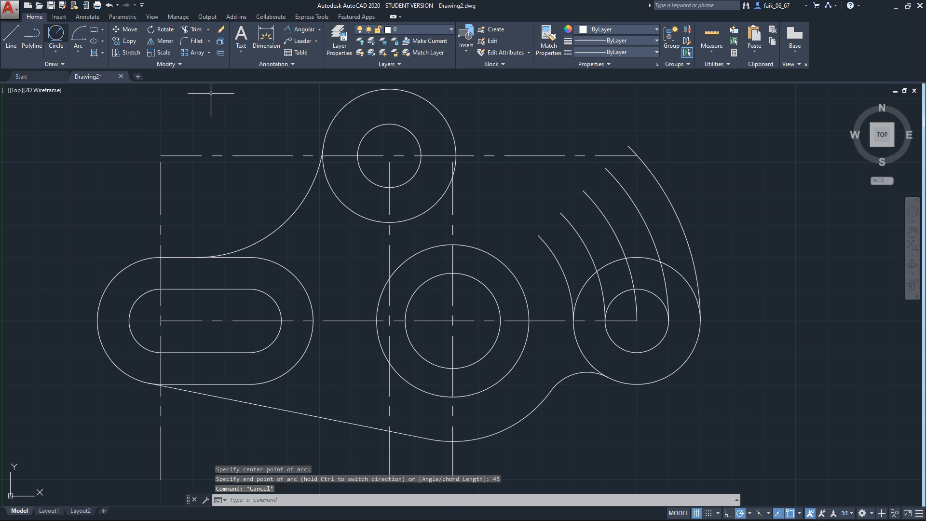
Draw concentric circles of radius 20 and 10 at the middle arc's upper end, passing through the outer and inner arc ends.
{"action": "left_click", "coordinate": [56, 50]}
{"action": "left_click", "coordinate": [77, 68]}
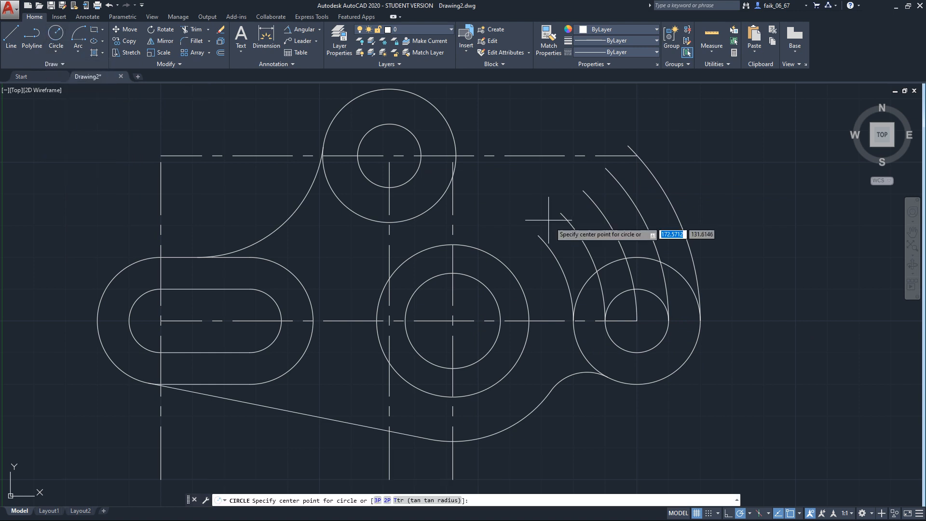
{"action": "left_click", "coordinate": [583, 191]}
{"action": "left_click", "coordinate": [626, 146]}
{"action": "key", "text": "Return"}
{"action": "left_click", "coordinate": [583, 190]}
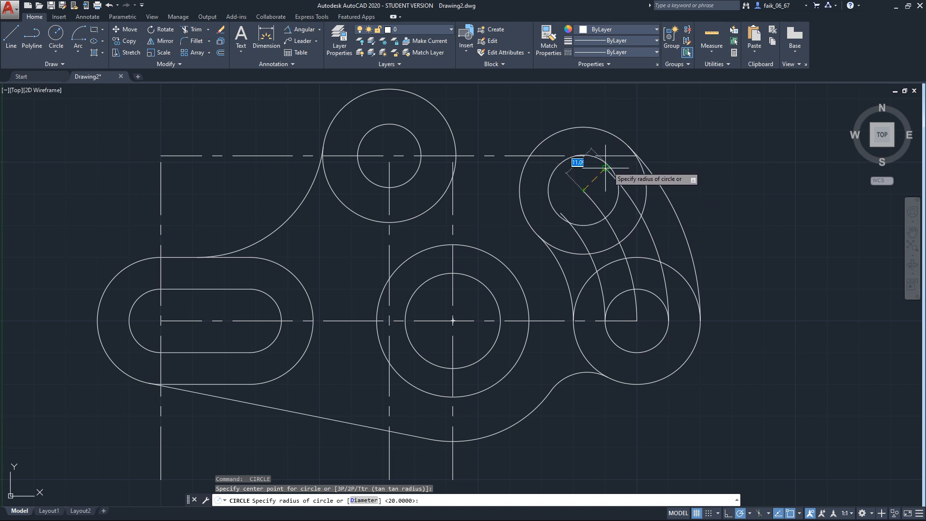
{"action": "key", "text": "Escape"}
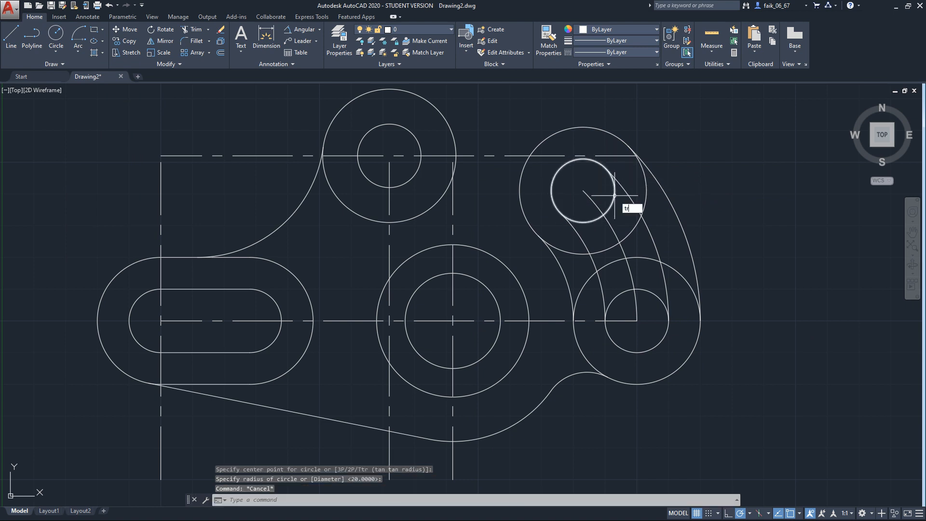
Trim both circles at the arcs' upper end to leave only the rounded end caps of the curved slot and its outline.
{"action": "key", "text": "Return"}
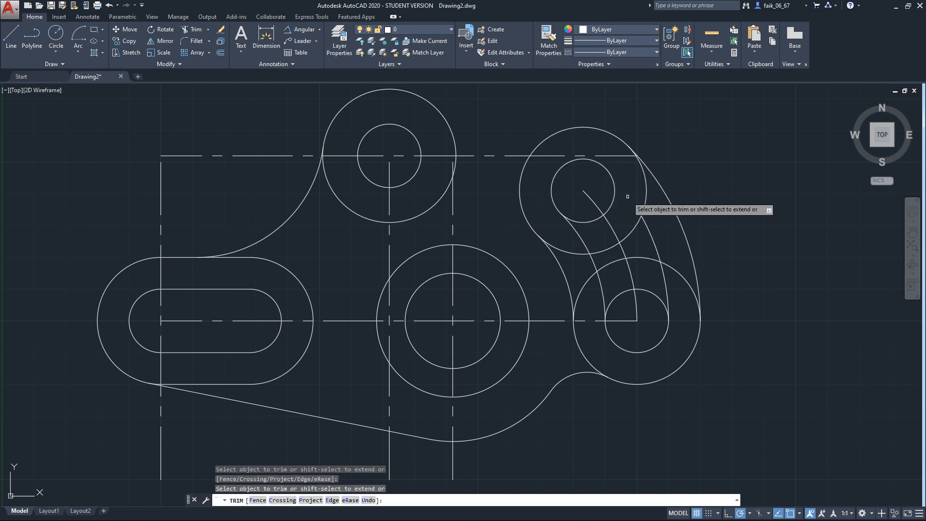
{"action": "key", "text": "ctrl+z"}
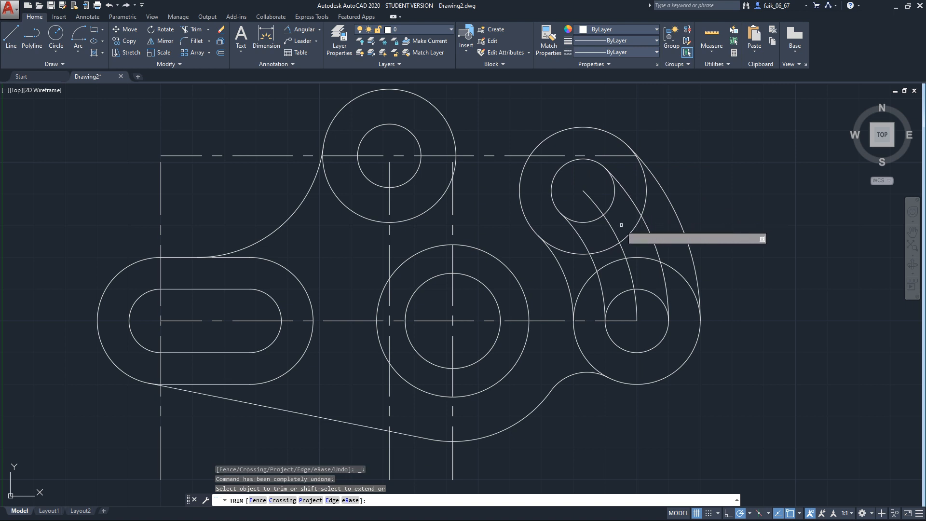
{"action": "left_click", "coordinate": [587, 224]}
{"action": "left_click", "coordinate": [587, 221]}
{"action": "left_click", "coordinate": [611, 207]}
{"action": "left_click", "coordinate": [577, 254]}
{"action": "left_click", "coordinate": [613, 246]}
{"action": "left_click", "coordinate": [631, 231]}
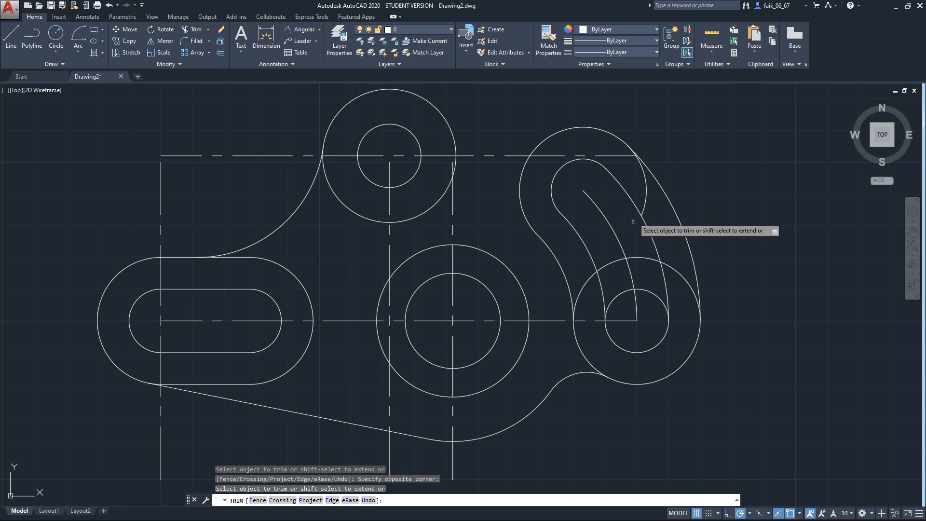
{"action": "left_click", "coordinate": [645, 199]}
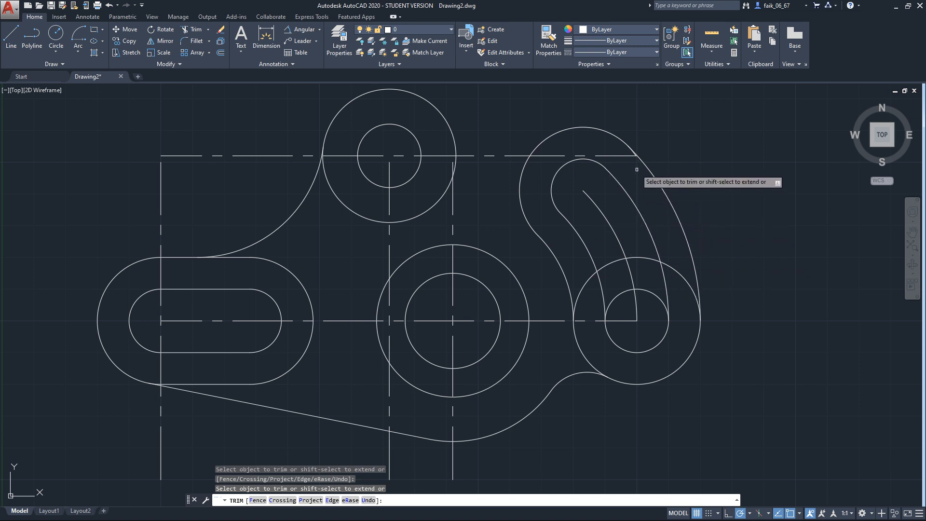
Trim the upper halves of the radius 20 and radius 10 circles at the curved slot's lower end.
{"action": "scroll", "coordinate": [636, 160], "scroll_direction": "up", "scroll_amount": 4}
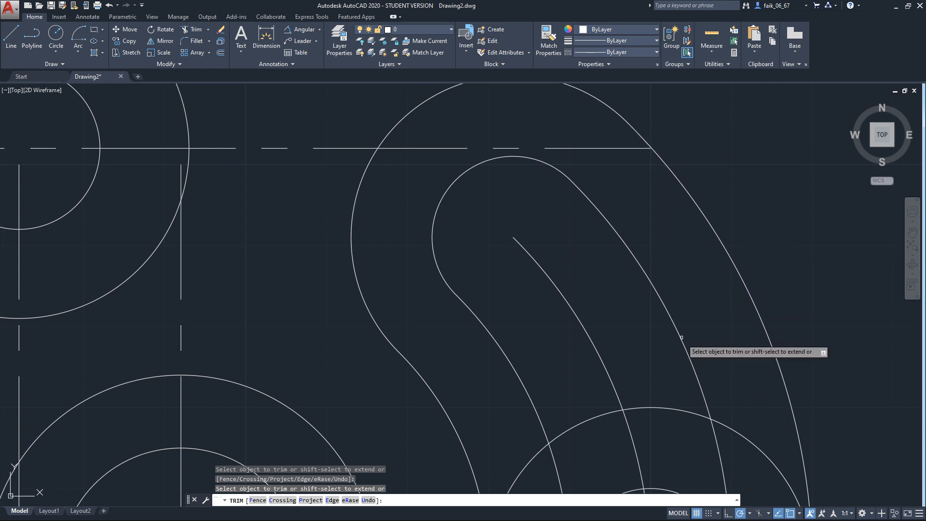
{"action": "middle_click_drag", "start_coordinate": [718, 367], "coordinate": [684, 164]}
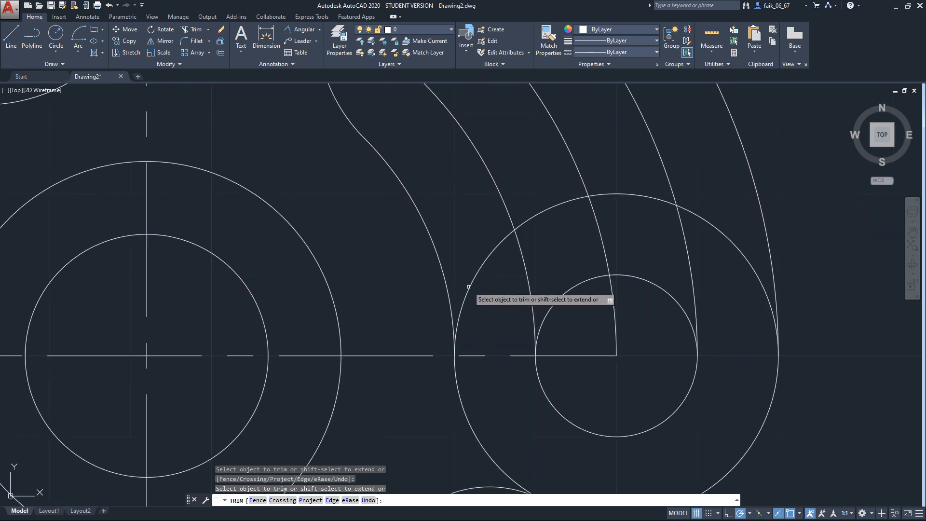
{"action": "left_click", "coordinate": [468, 284]}
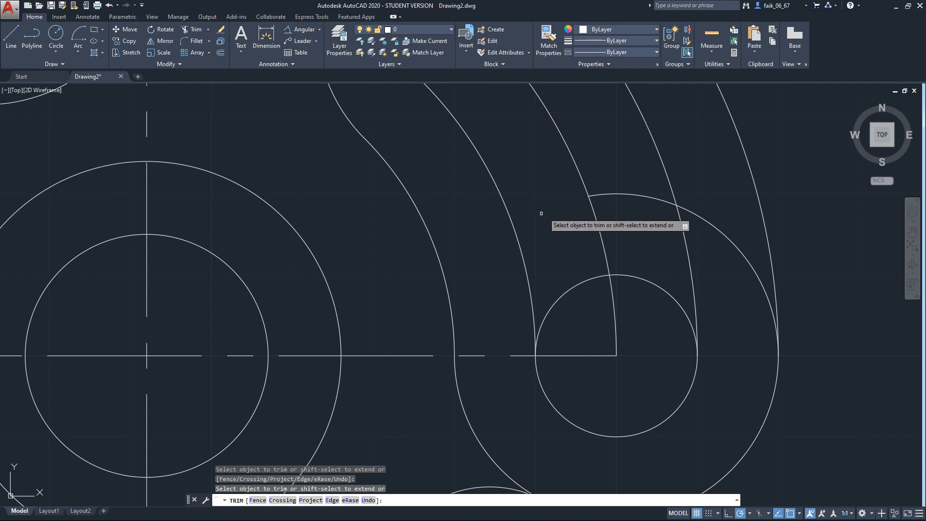
{"action": "left_click", "coordinate": [714, 234]}
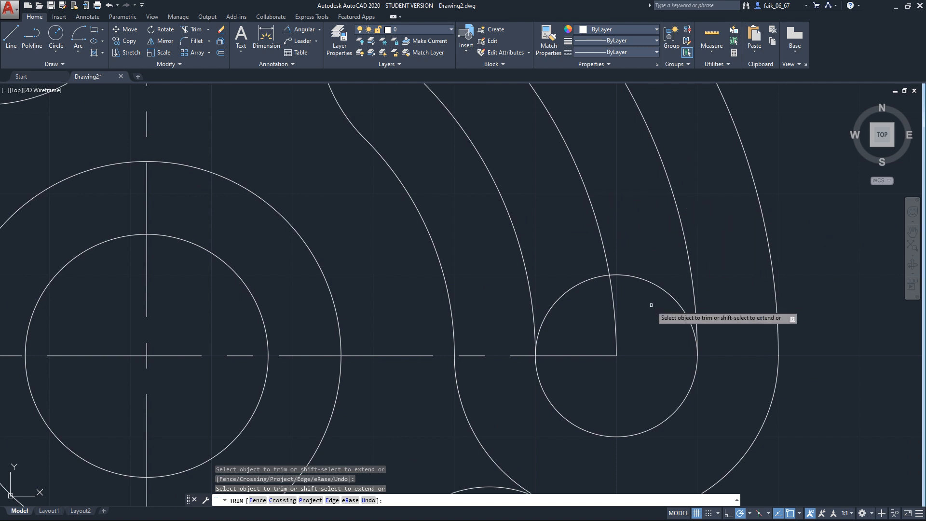
{"action": "left_click", "coordinate": [578, 285]}
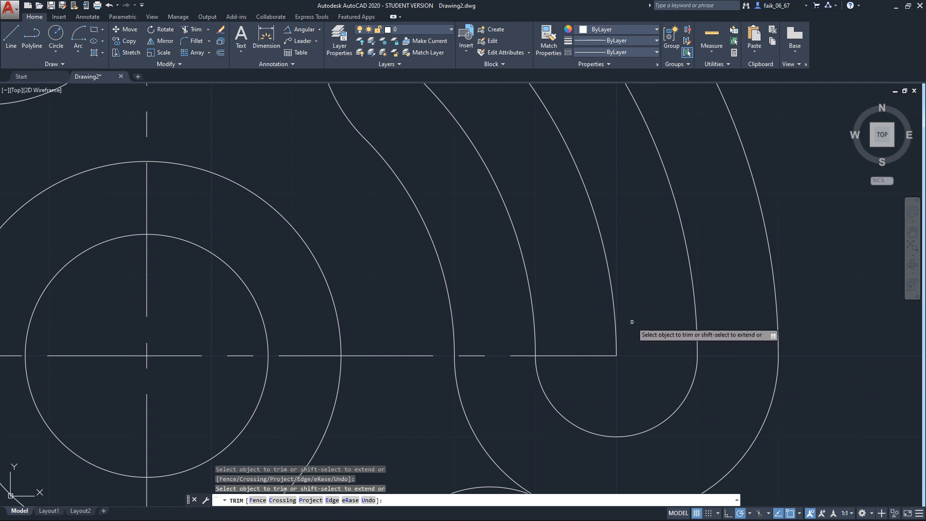
{"action": "scroll", "coordinate": [606, 289], "scroll_direction": "down", "scroll_amount": 4}
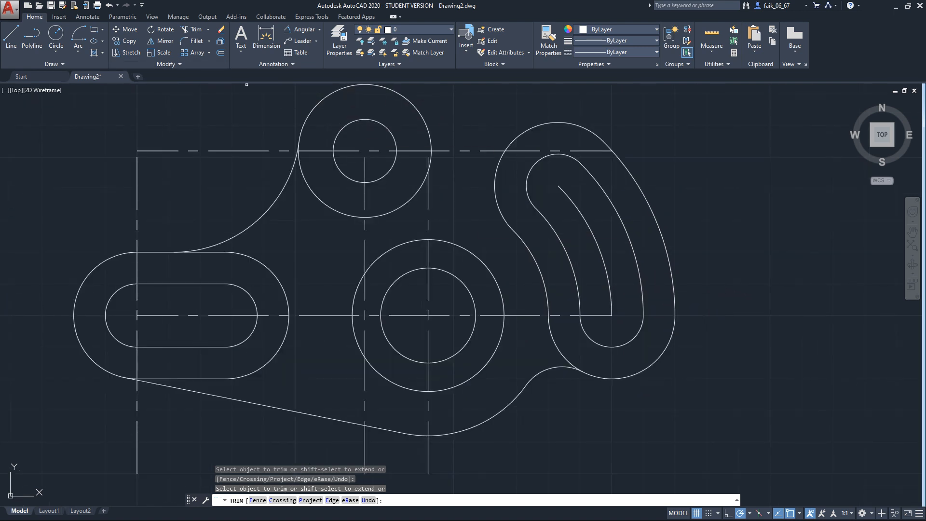
{"action": "key", "text": "Escape"}
Draw a radius 14 circle tangent to the upper radius 21 circle and the upper end cap of the curved slot's outline.
{"action": "left_click", "coordinate": [56, 51]}
{"action": "left_click", "coordinate": [72, 147]}
{"action": "left_click", "coordinate": [427, 126]}
{"action": "left_click", "coordinate": [501, 141]}
{"action": "type", "text": "14"}
{"action": "key", "text": "Return"}
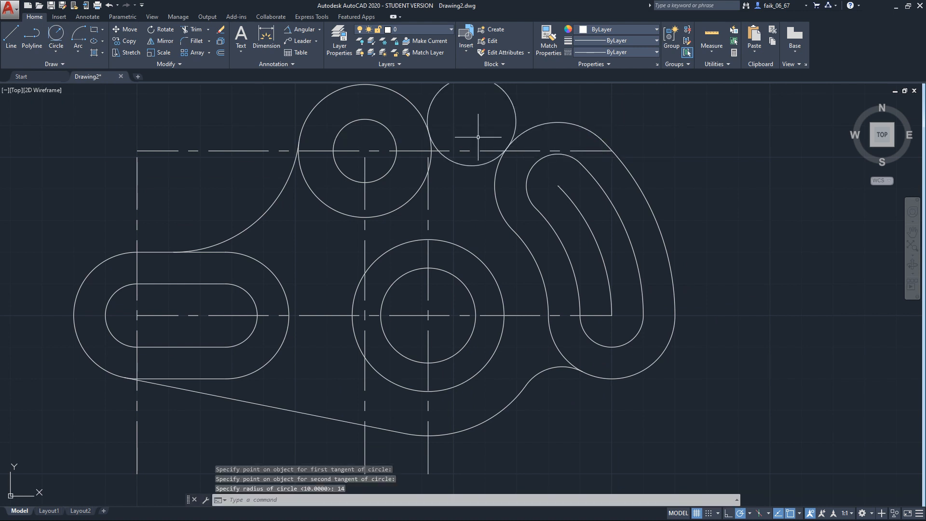
Trim the radius 14 circle to leave only the lower arc connecting the radius 21 circle and the curved slot's outline.
{"action": "key", "text": "Return"}
{"action": "key", "text": "Return"}
{"action": "left_click", "coordinate": [506, 97]}
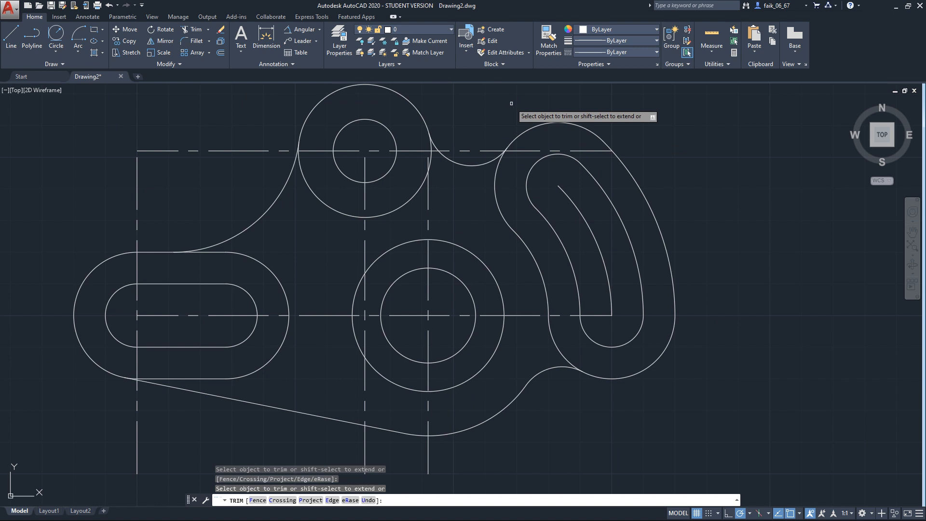
{"action": "mouse_move", "coordinate": [739, 323]}
{"action": "middle_mouse_down"}
{"action": "mouse_move", "coordinate": [756, 300]}
{"action": "mouse_move", "coordinate": [791, 296]}
{"action": "middle_mouse_up"}
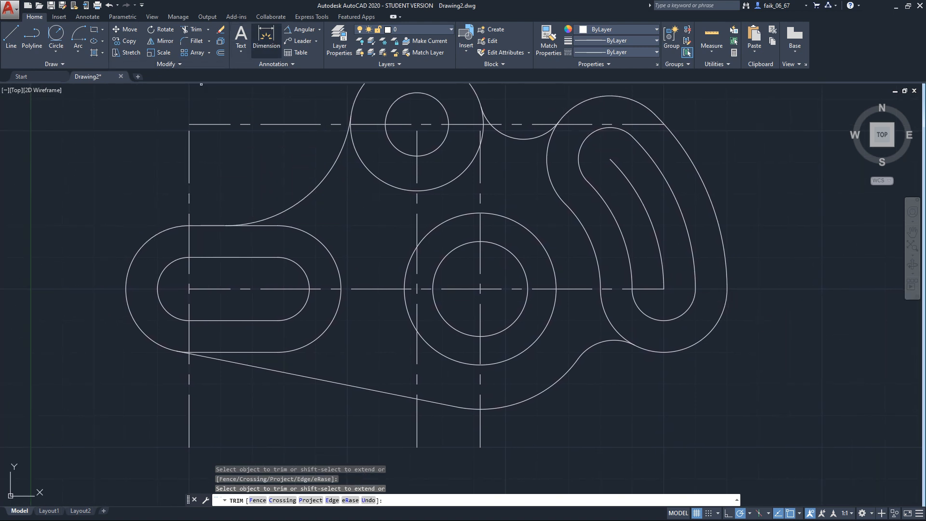
{"action": "left_click", "coordinate": [266, 39]}
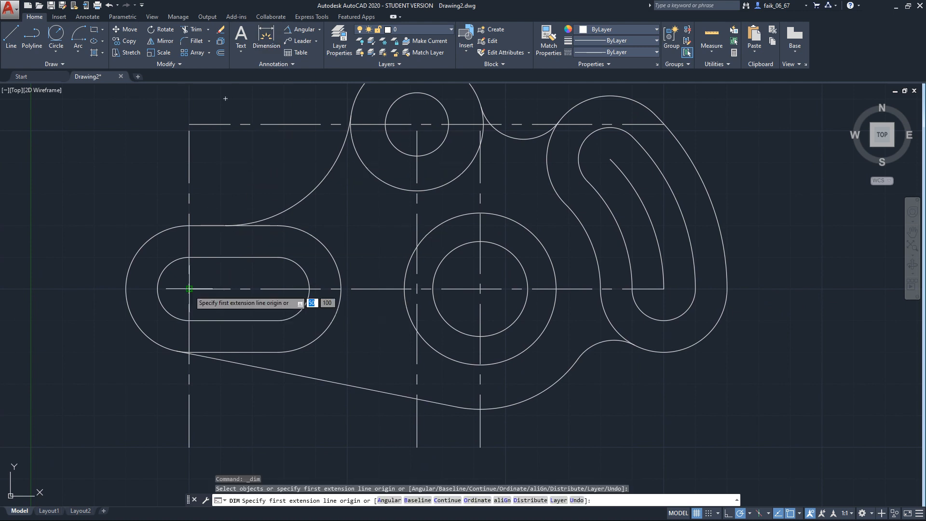
{"action": "left_click", "coordinate": [189, 288]}
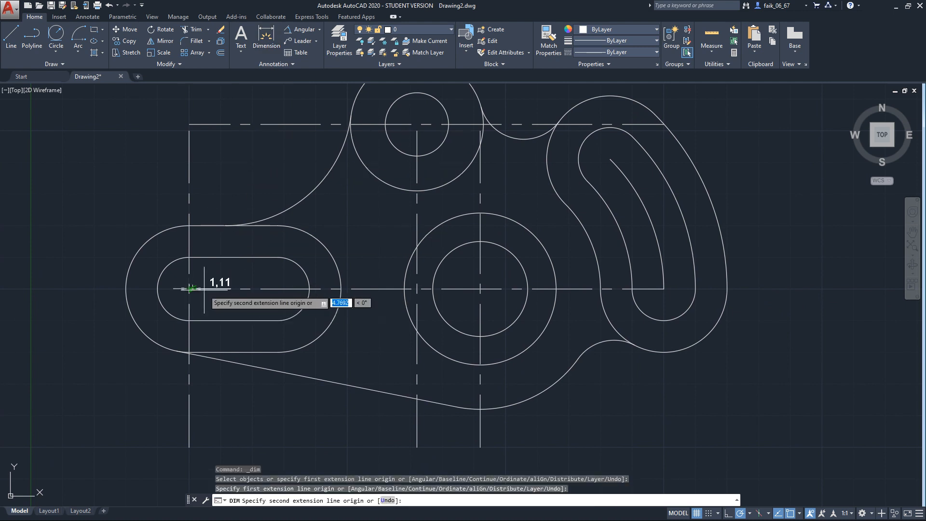
{"action": "left_click", "coordinate": [666, 289]}
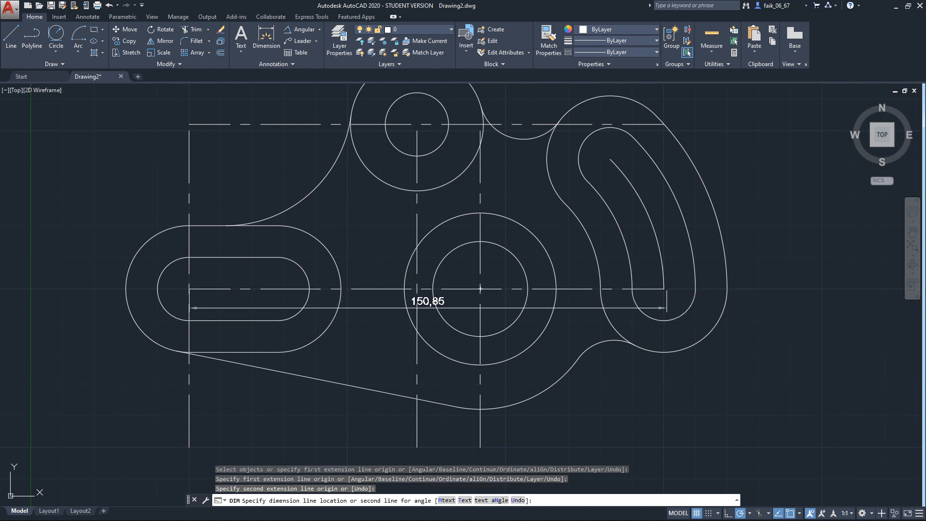
{"action": "key", "text": "Escape"}
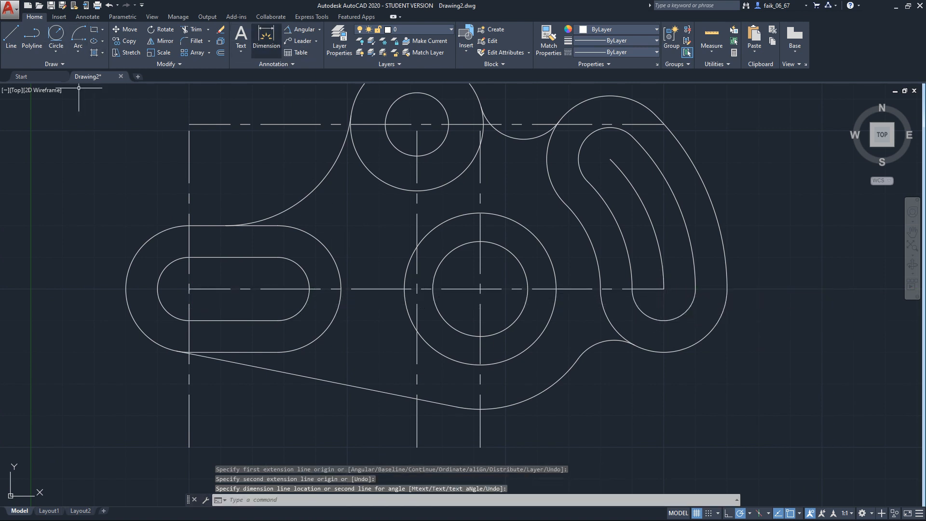
Add a horizontal linear dimension below the part from the straight slot's left centre to the curved slot's lower centre.
{"action": "left_click", "coordinate": [319, 30]}
{"action": "left_click", "coordinate": [304, 44]}
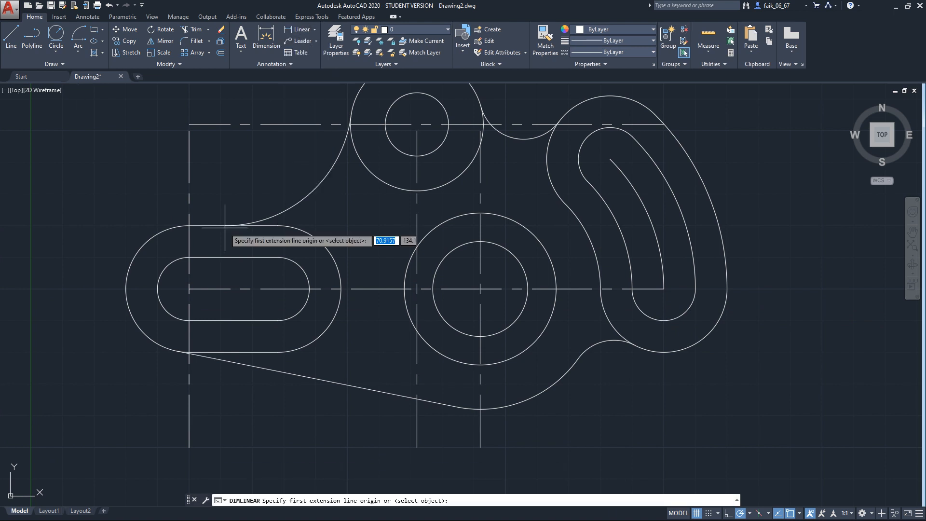
{"action": "left_click", "coordinate": [189, 289]}
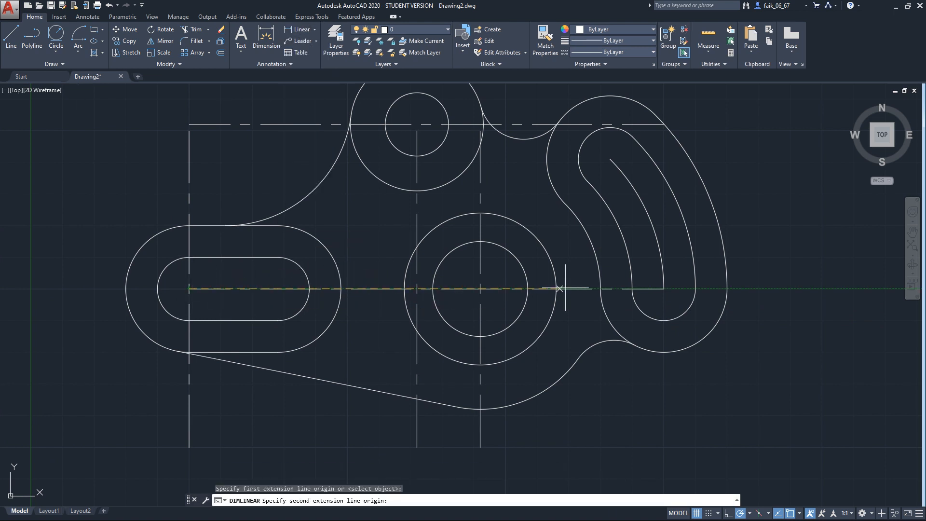
{"action": "left_click", "coordinate": [663, 288]}
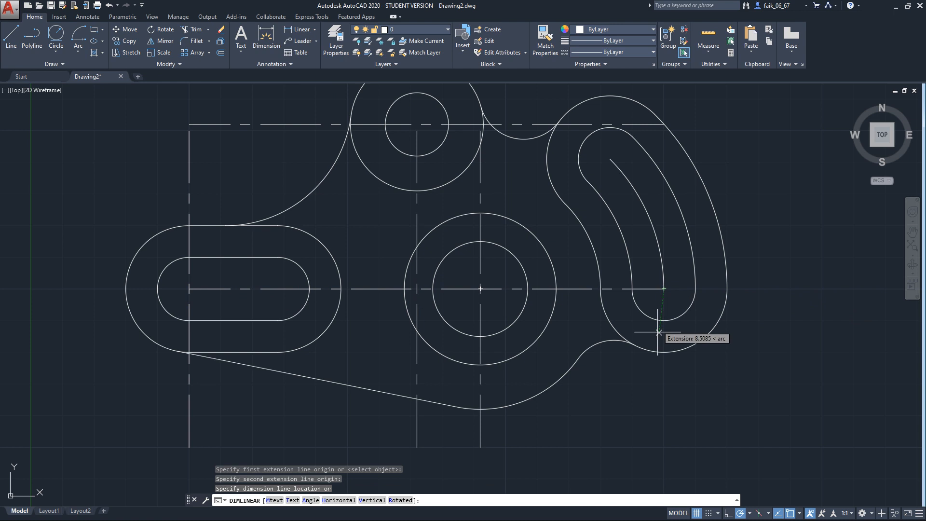
{"action": "middle_click_drag", "start_coordinate": [583, 433], "coordinate": [600, 289]}
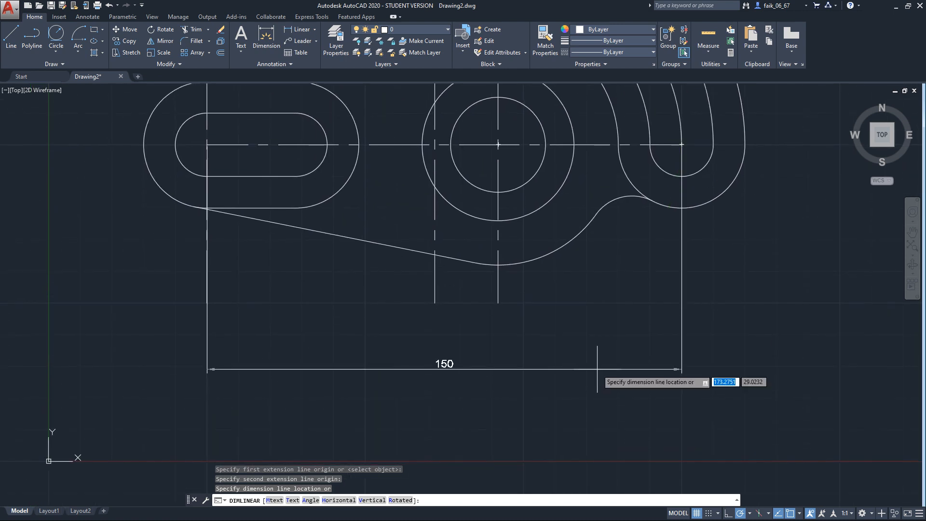
{"action": "left_click", "coordinate": [511, 359]}
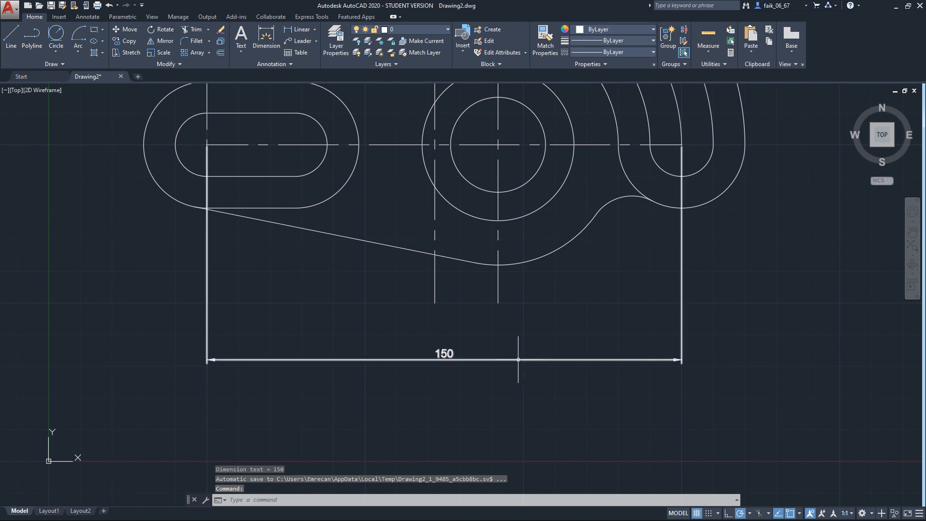
Add a horizontal linear dimension from the curved slot's lower centre to the central circles' centre, just above the overall dimension.
{"action": "key", "text": "Return"}
{"action": "left_click", "coordinate": [682, 144]}
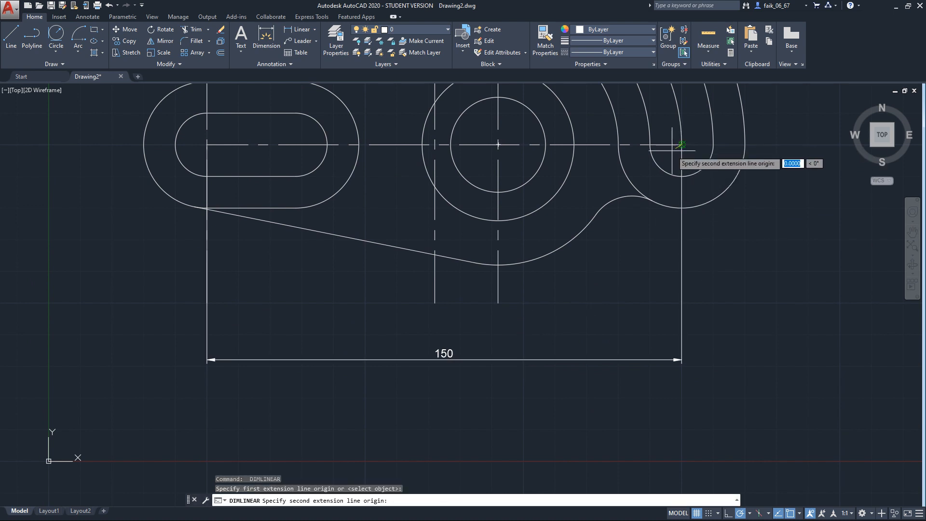
{"action": "left_click", "coordinate": [497, 144]}
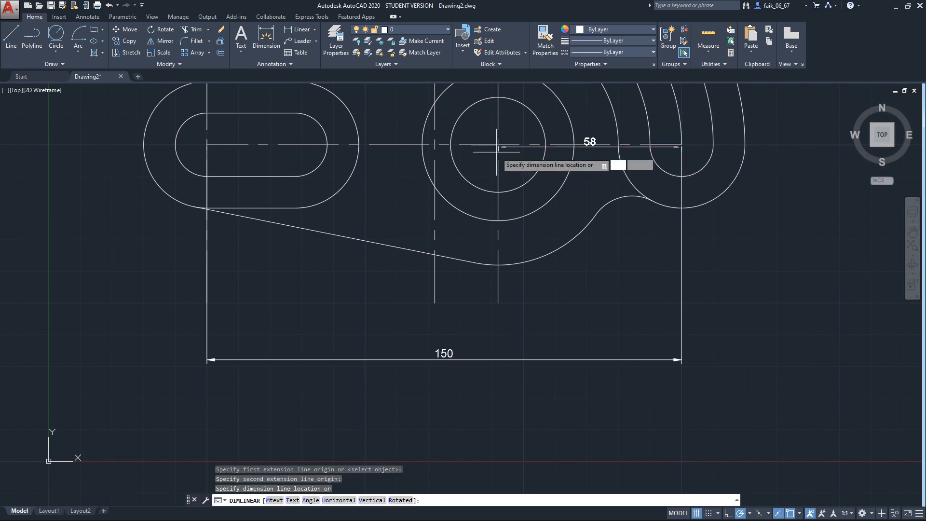
{"action": "left_click", "coordinate": [582, 336]}
Add a vertical linear dimension between the upper circles' centre and the lower horizontal centreline, placed beside the vertical centreline.
{"action": "middle_click_drag", "start_coordinate": [616, 251], "coordinate": [616, 364]}
{"action": "key", "text": "Return"}
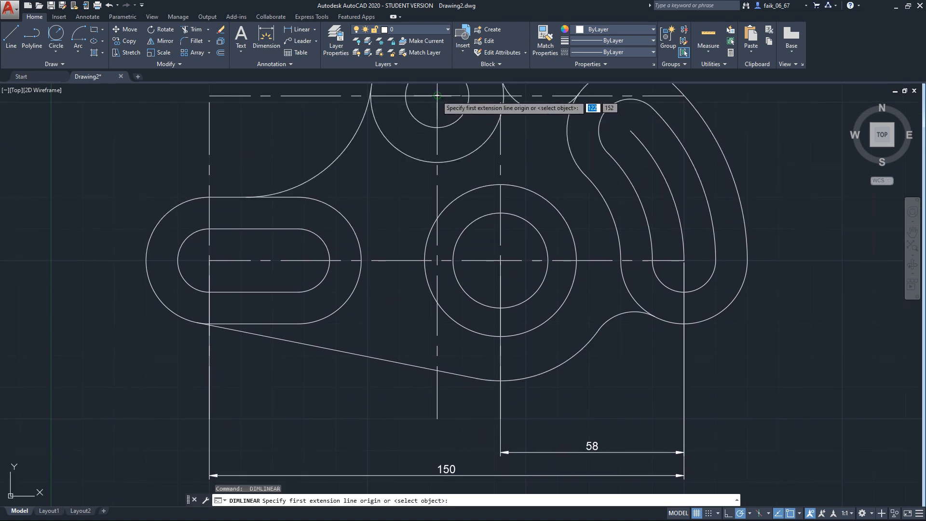
{"action": "left_click", "coordinate": [437, 96]}
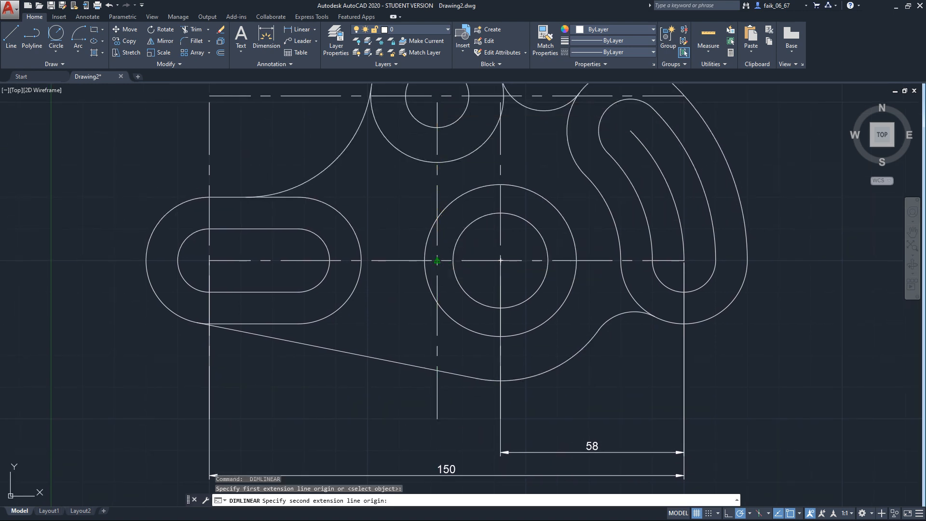
{"action": "left_click", "coordinate": [437, 260]}
{"action": "left_click", "coordinate": [397, 202]}
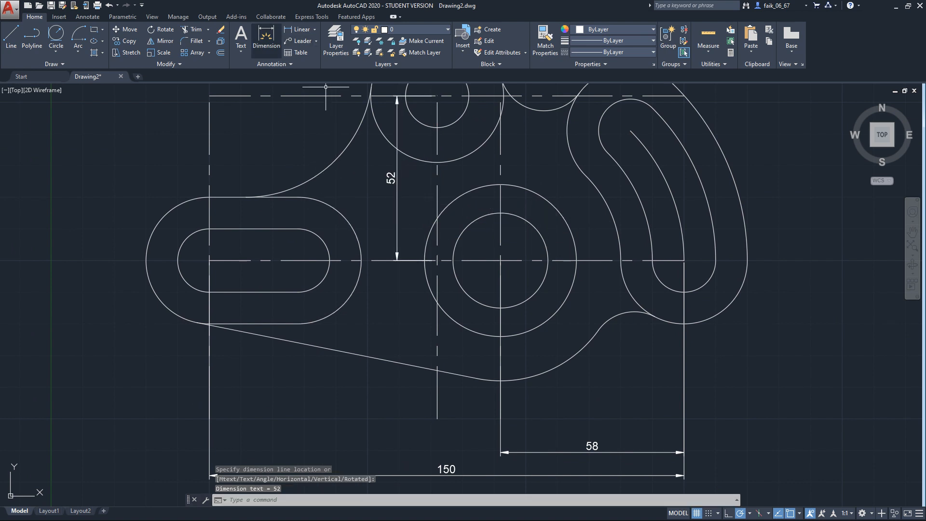
{"action": "left_click", "coordinate": [266, 41]}
{"action": "left_click", "coordinate": [330, 162]}
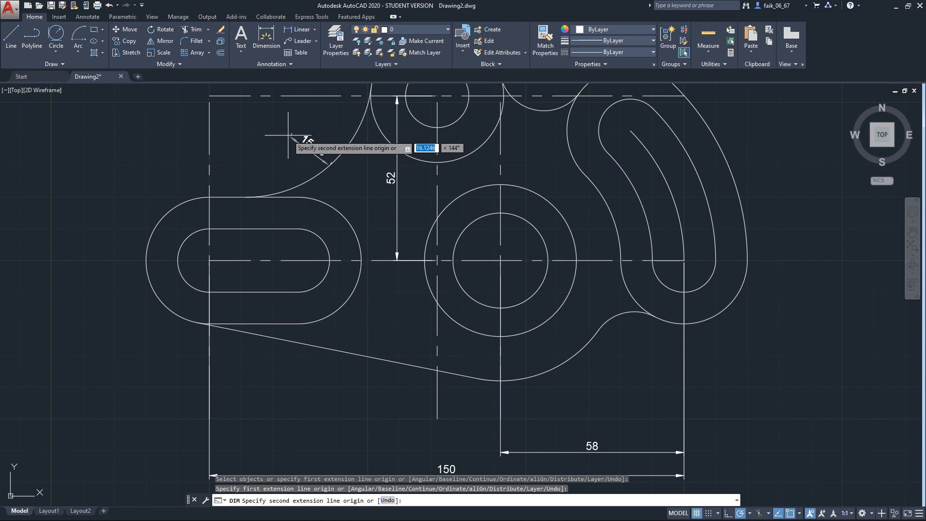
{"action": "key", "text": "Escape"}
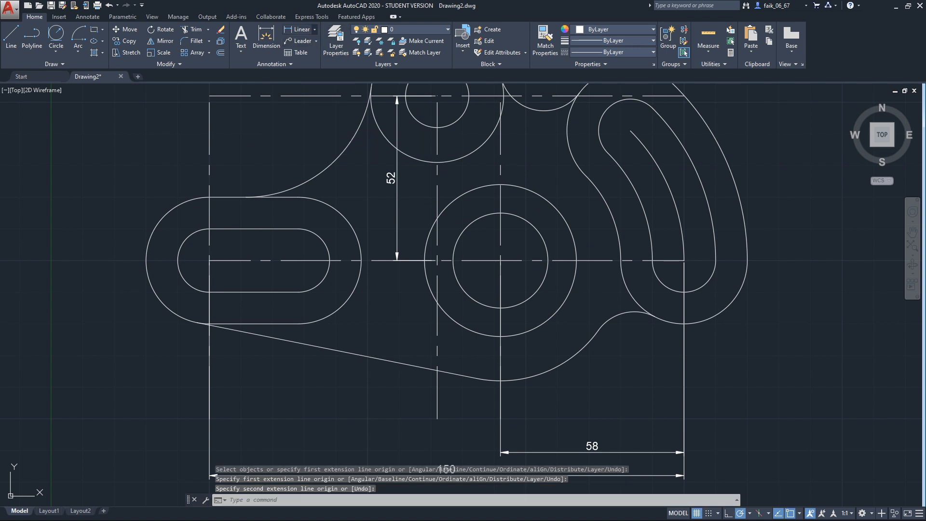
Add a radius dimension to the arc connecting the straight slot's outline with the upper outer circle.
{"action": "left_click", "coordinate": [315, 30]}
{"action": "left_click", "coordinate": [309, 125]}
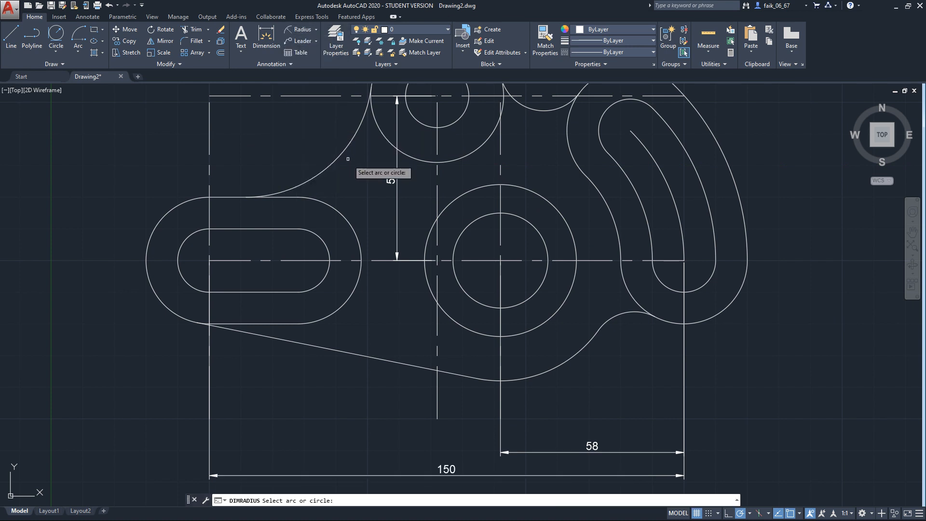
{"action": "left_click", "coordinate": [338, 155]}
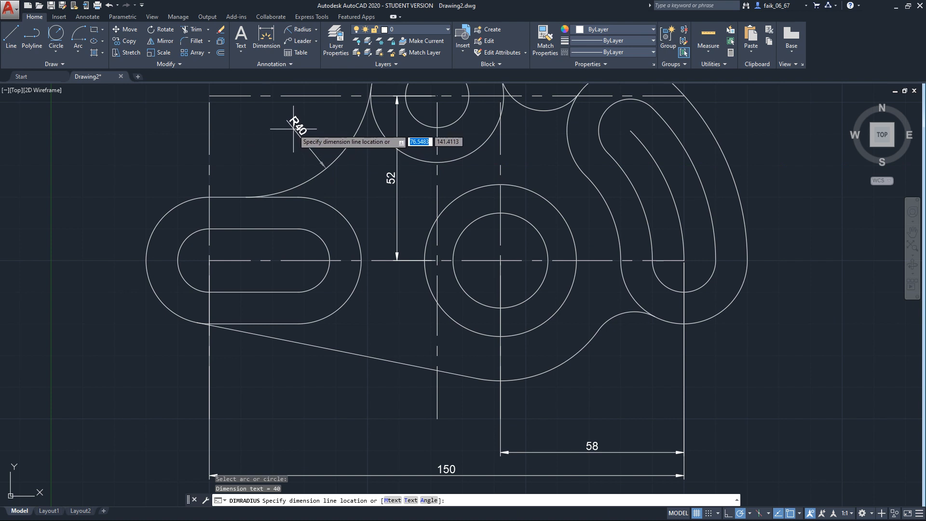
{"action": "left_click", "coordinate": [281, 119]}
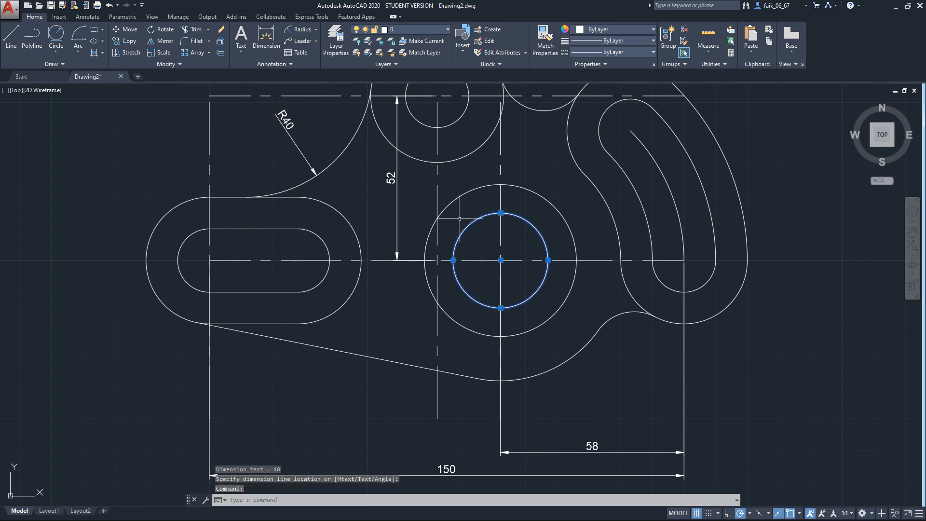
Add radius dimensions to the inner and outer concentric circles at the centre of the part, with the text at their upper left.
{"action": "key", "text": "Return"}
{"action": "left_click", "coordinate": [481, 216]}
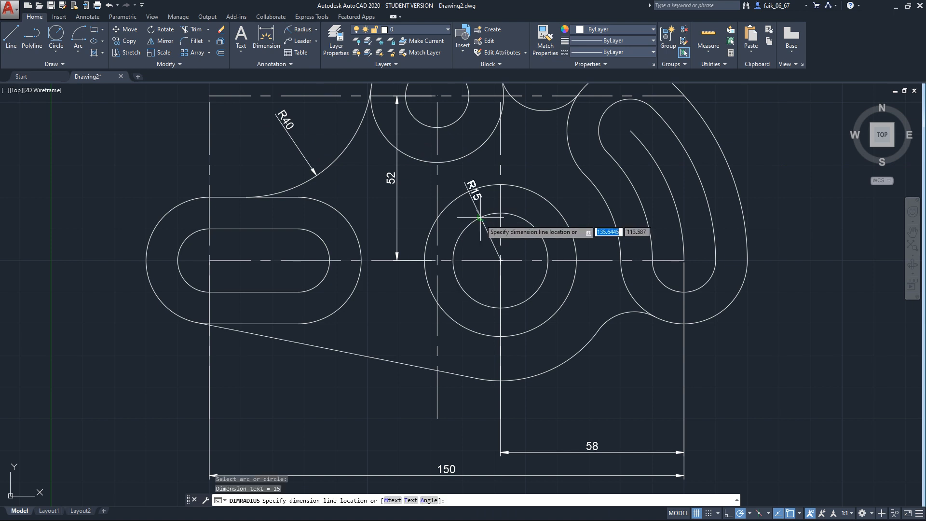
{"action": "left_click", "coordinate": [411, 215]}
{"action": "key", "text": "Return"}
{"action": "left_click", "coordinate": [454, 199]}
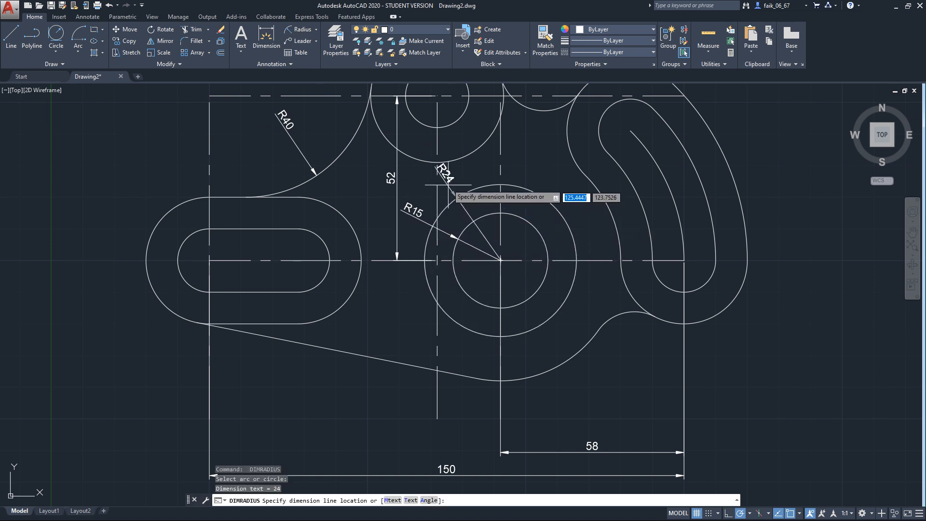
{"action": "left_click", "coordinate": [447, 192]}
Add a radius dimension to the large arc along the part's lower edge, below the central circles.
{"action": "key", "text": "Return"}
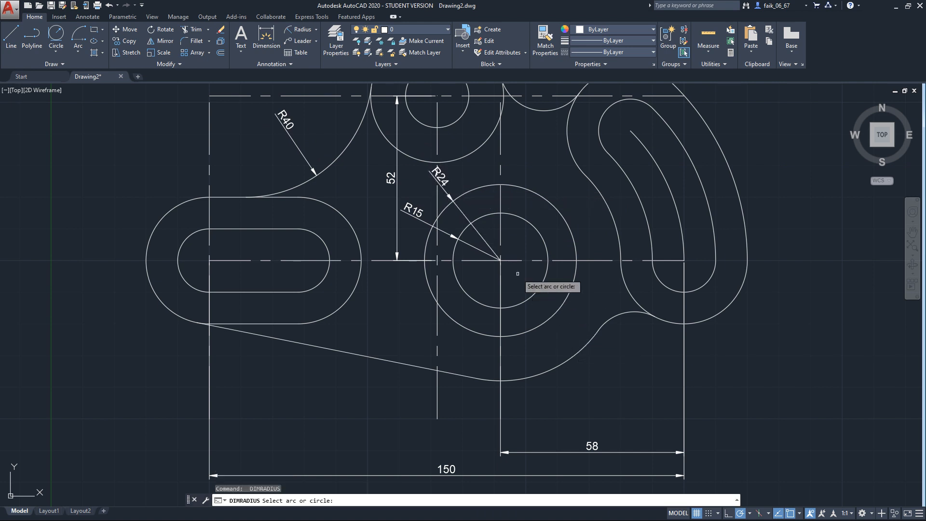
{"action": "left_click", "coordinate": [572, 358]}
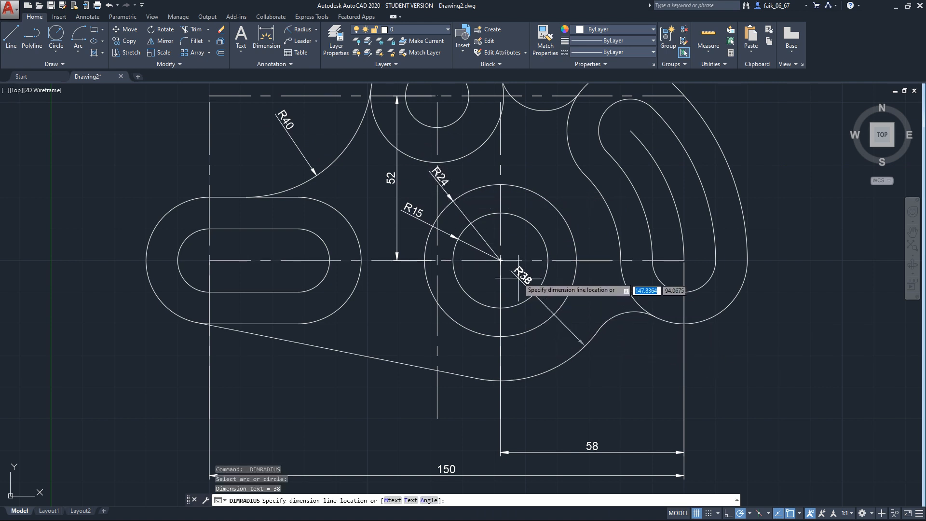
{"action": "left_click", "coordinate": [535, 340]}
Add radius dimensions to the outer and inner end caps at the curved slot's lower end.
{"action": "key", "text": "Return"}
{"action": "left_click", "coordinate": [713, 317]}
{"action": "left_click", "coordinate": [705, 282]}
{"action": "key", "text": "Return"}
{"action": "left_click", "coordinate": [714, 264]}
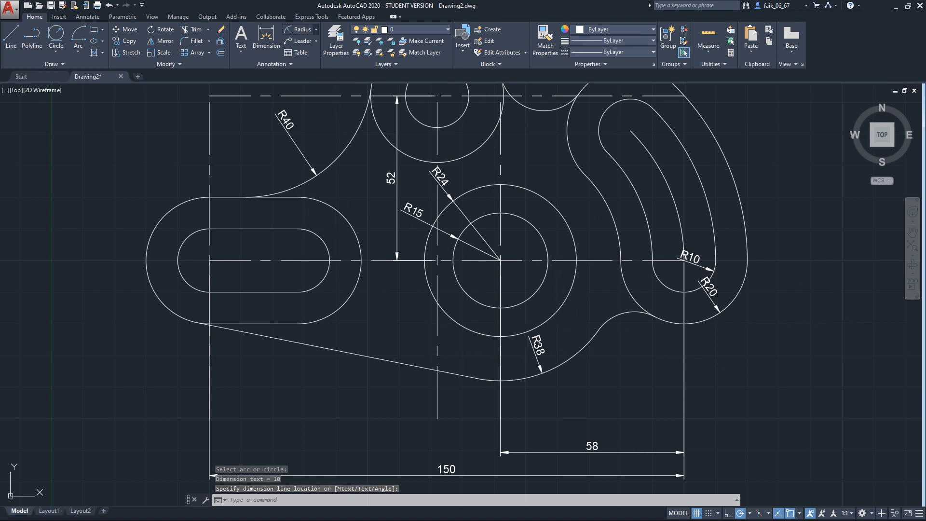
Add radius dimensions to the straight slot's outer left end cap and its inner right end cap.
{"action": "left_click", "coordinate": [315, 29]}
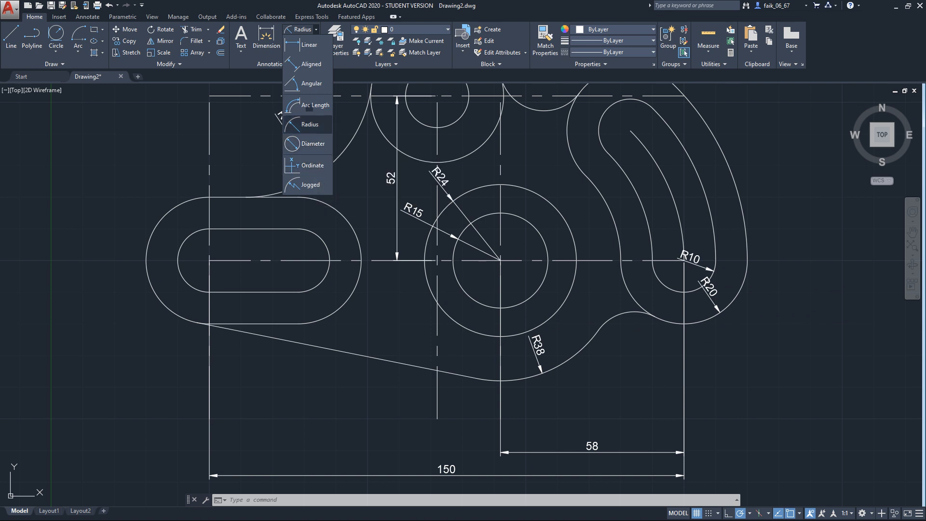
{"action": "left_click", "coordinate": [308, 124]}
{"action": "left_click", "coordinate": [167, 308]}
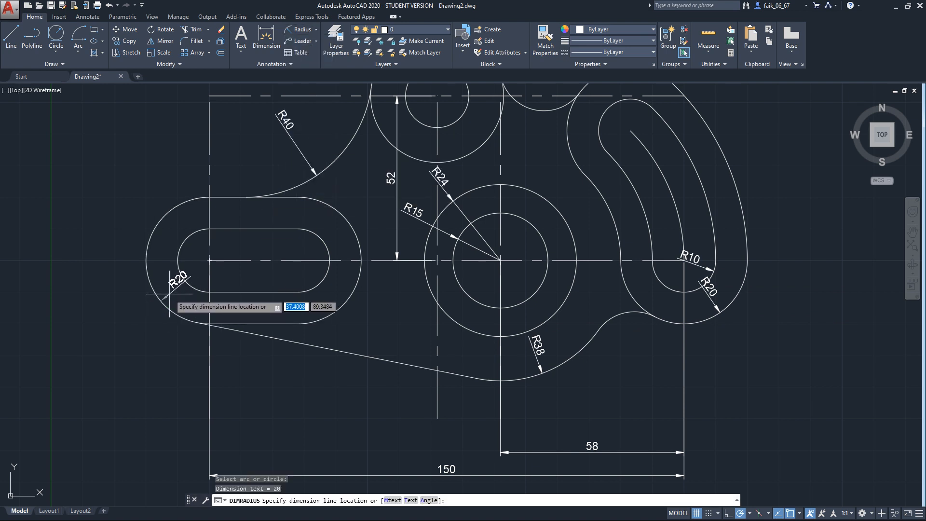
{"action": "left_click", "coordinate": [319, 244]}
{"action": "left_click", "coordinate": [302, 29]}
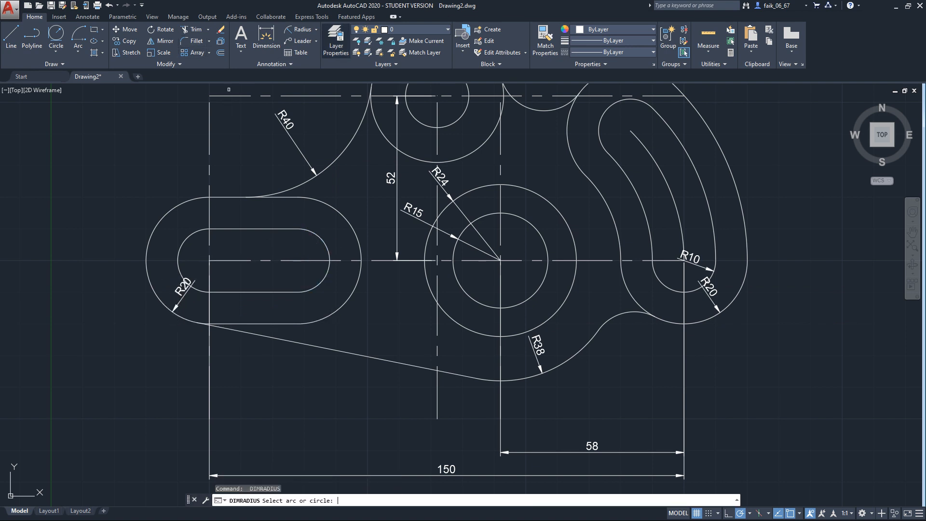
{"action": "left_click", "coordinate": [327, 252]}
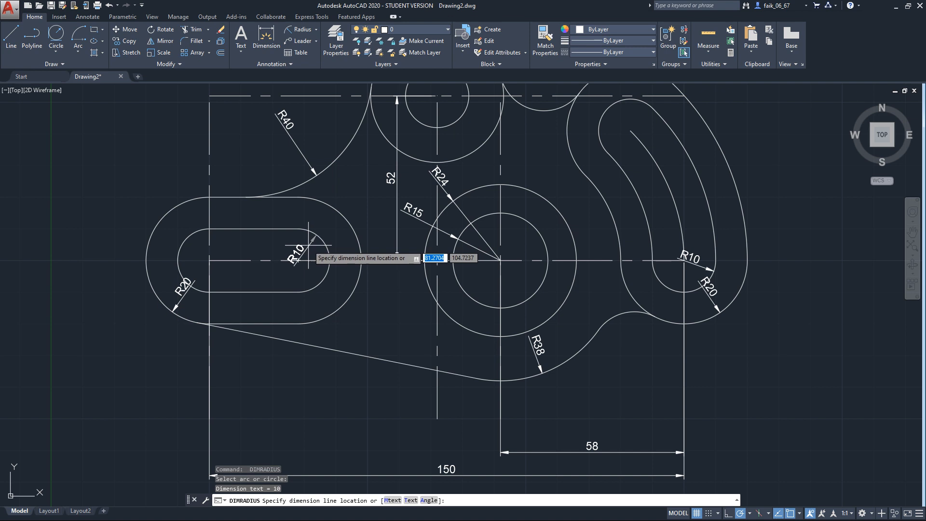
{"action": "left_click", "coordinate": [306, 248]}
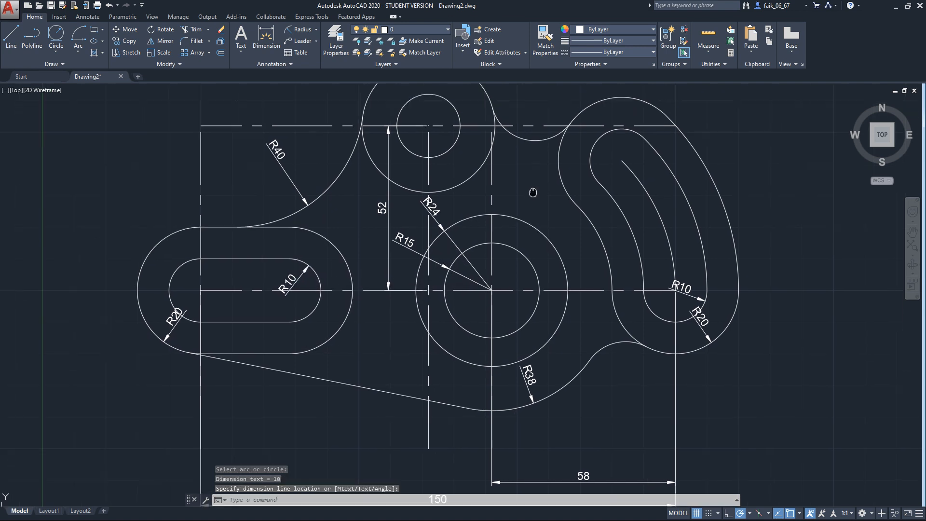
Add diameter dimensions to the outer and inner circles of the upper boss, with the text at their upper right.
{"action": "scroll", "coordinate": [531, 183], "scroll_direction": "up", "scroll_amount": 2}
{"action": "left_click", "coordinate": [316, 29]}
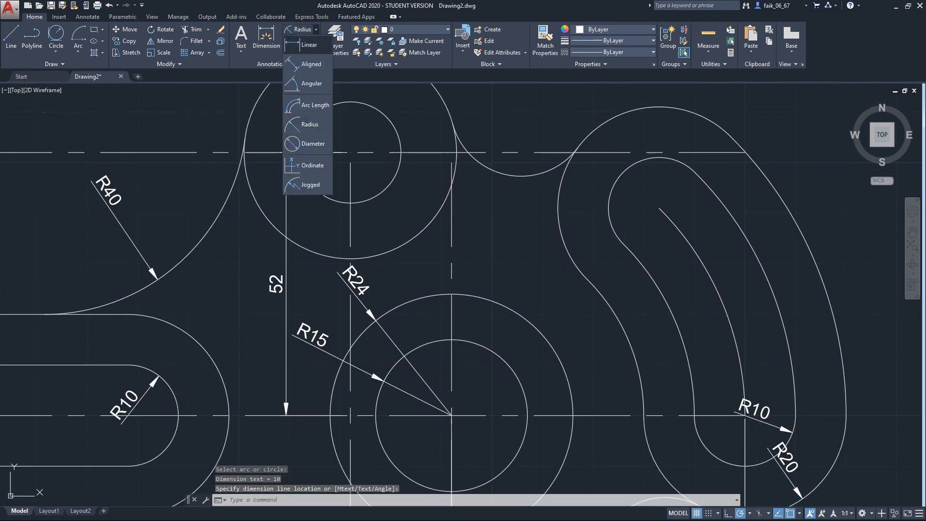
{"action": "left_click", "coordinate": [306, 144]}
{"action": "left_click", "coordinate": [433, 219]}
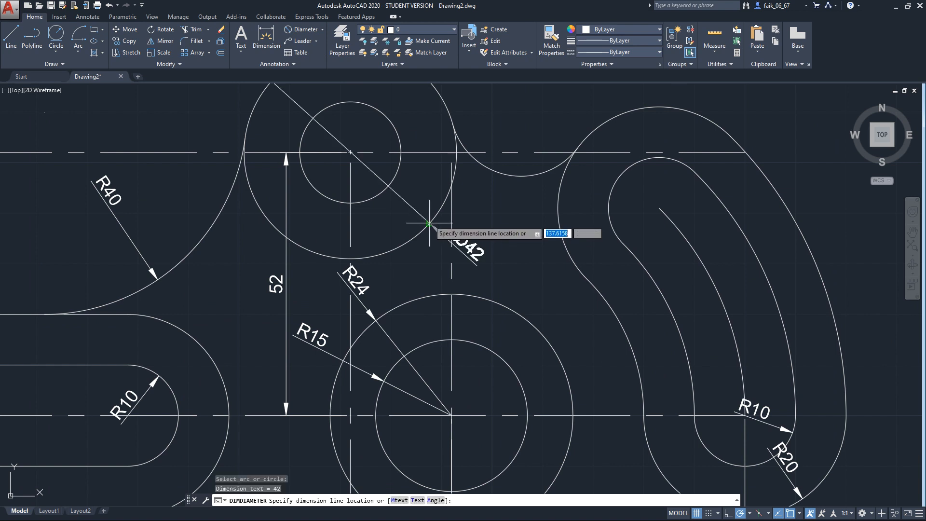
{"action": "middle_click_drag", "start_coordinate": [407, 119], "coordinate": [415, 287]}
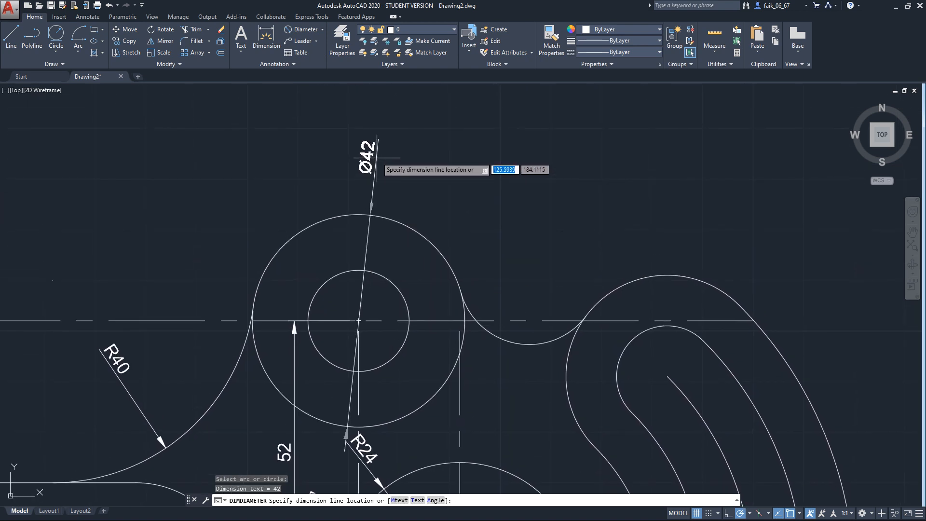
{"action": "left_click", "coordinate": [508, 237]}
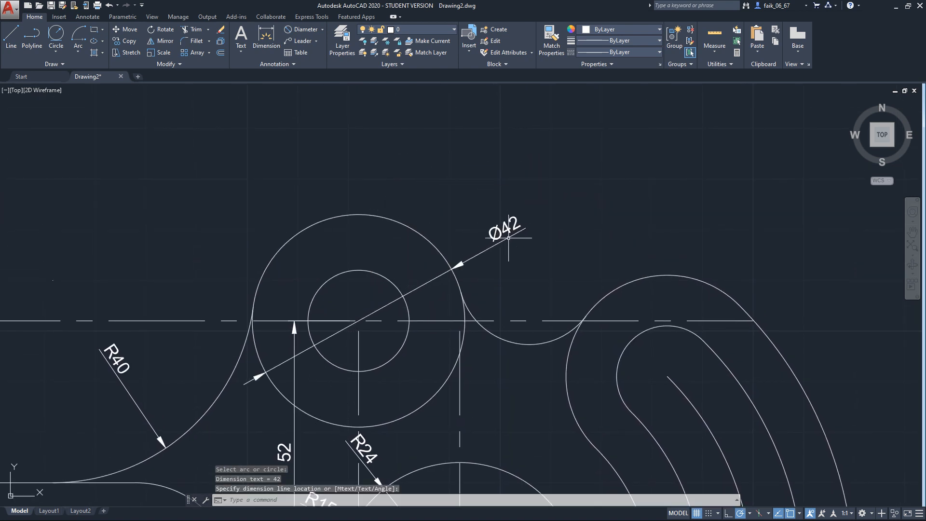
{"action": "key", "text": "space"}
{"action": "left_click", "coordinate": [400, 294]}
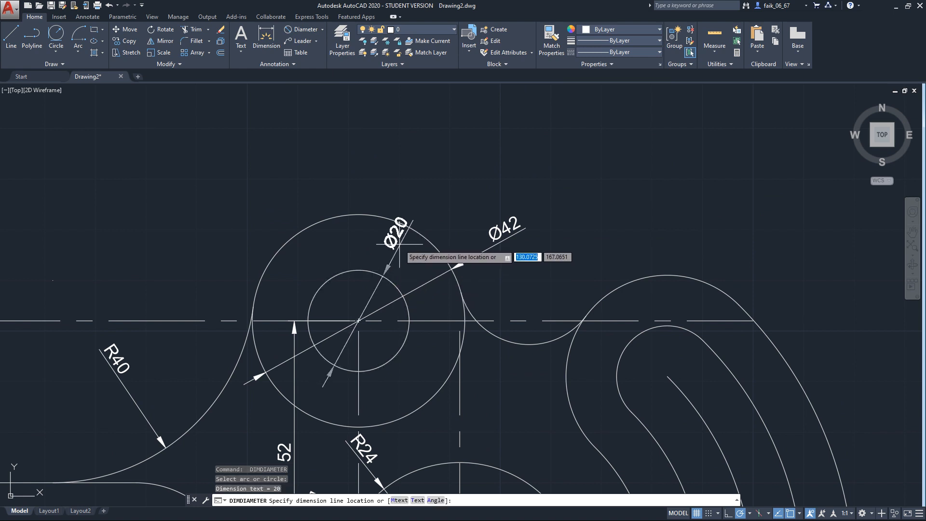
{"action": "left_click", "coordinate": [457, 201]}
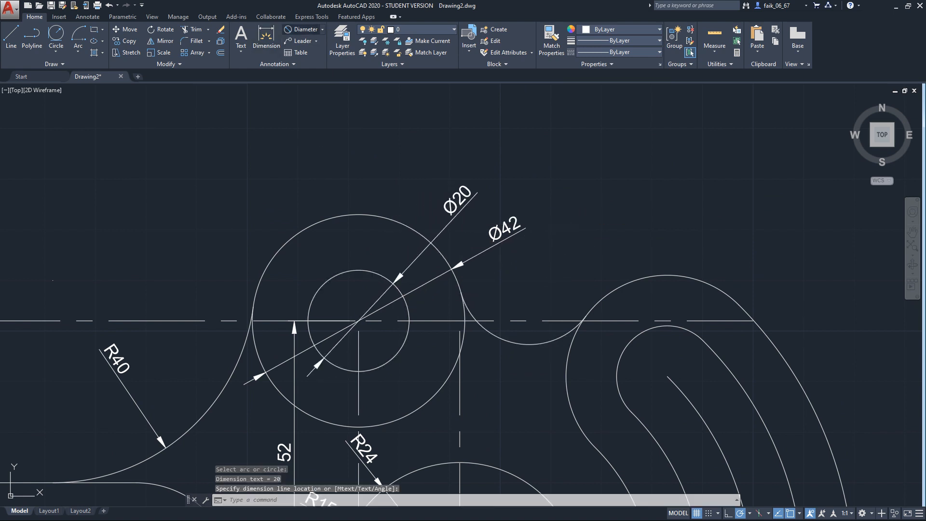
Add a radius dimension to the small concave arc connecting the upper outer circle and the curved slot's outline.
{"action": "left_click", "coordinate": [322, 29]}
{"action": "left_click", "coordinate": [304, 144]}
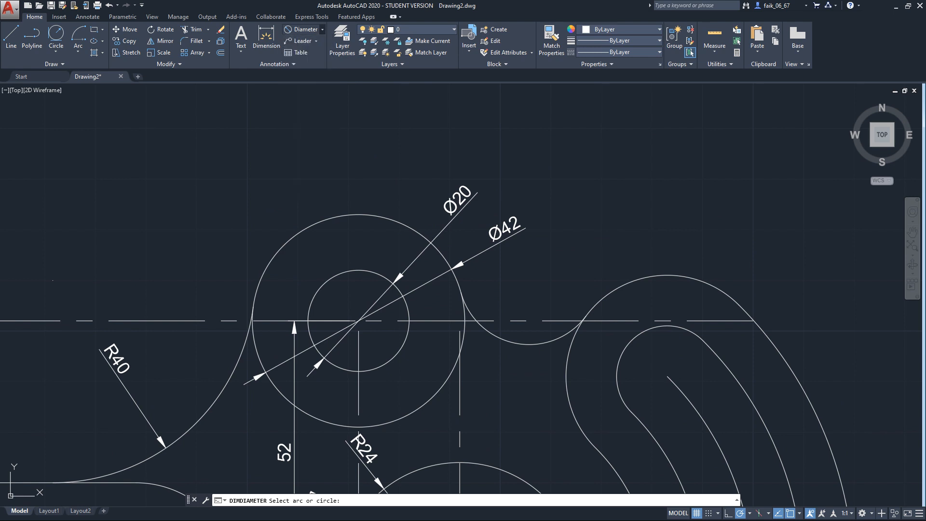
{"action": "left_click", "coordinate": [538, 347]}
{"action": "left_click", "coordinate": [540, 343]}
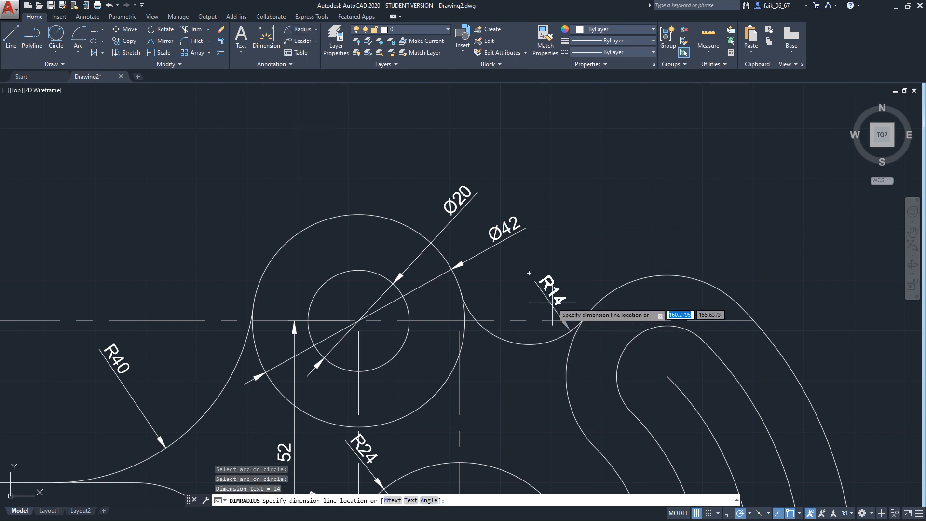
{"action": "left_click", "coordinate": [528, 274]}
Dimension the horizontal distance from the upper circles' centre to the central circles' vertical axis, placing it just below the upper centre.
{"action": "scroll", "coordinate": [628, 215], "scroll_direction": "up", "scroll_amount": 2}
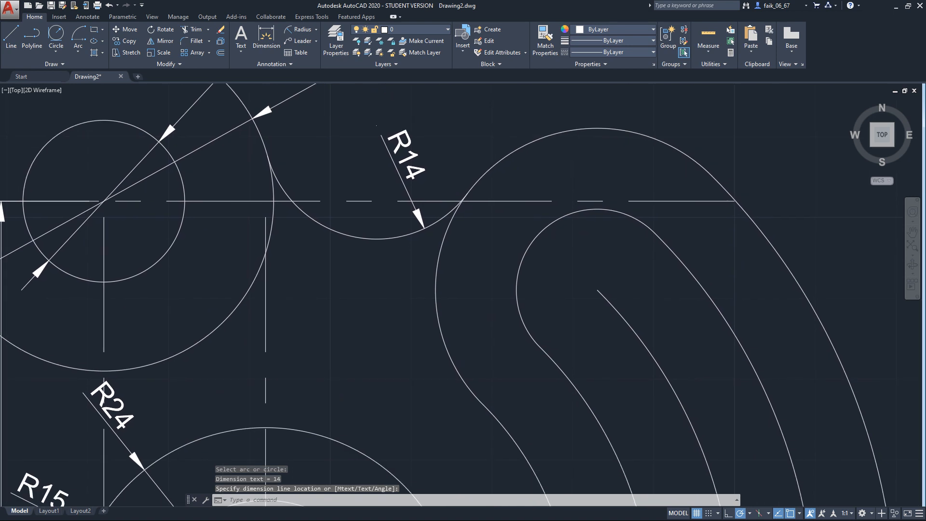
{"action": "scroll", "coordinate": [613, 260], "scroll_direction": "down", "scroll_amount": 3}
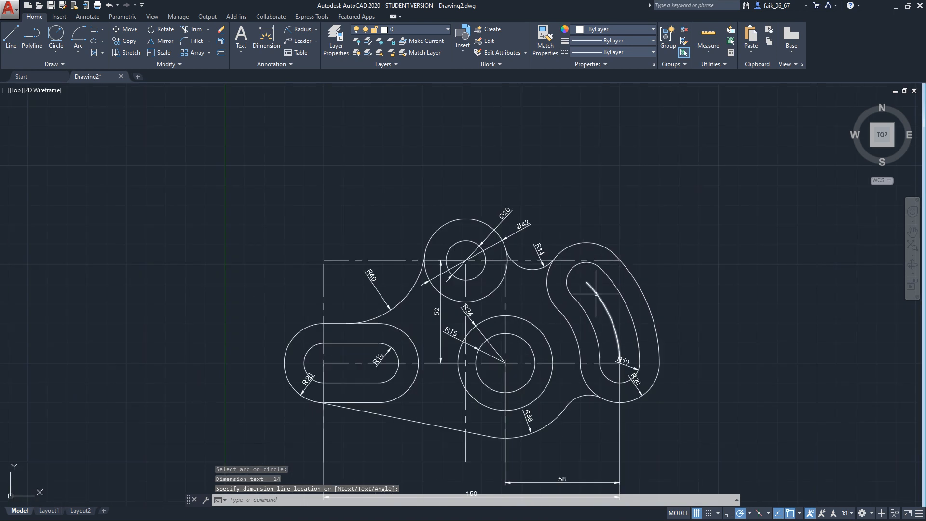
{"action": "scroll", "coordinate": [690, 250], "scroll_direction": "up", "scroll_amount": 3}
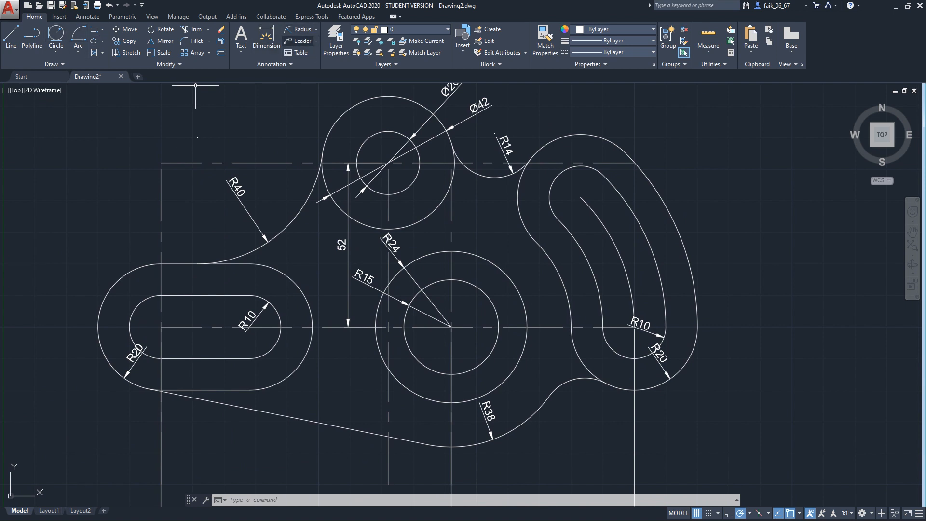
{"action": "left_click", "coordinate": [266, 36]}
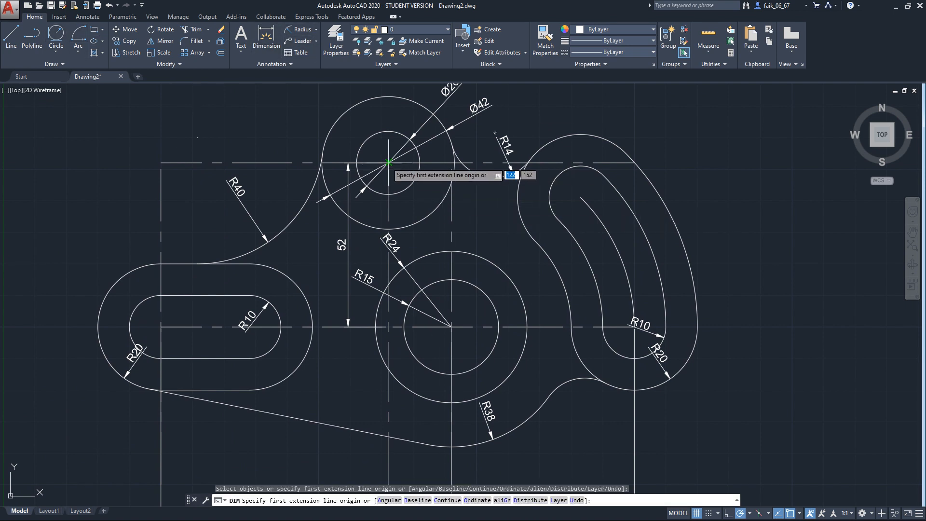
{"action": "left_click", "coordinate": [388, 162]}
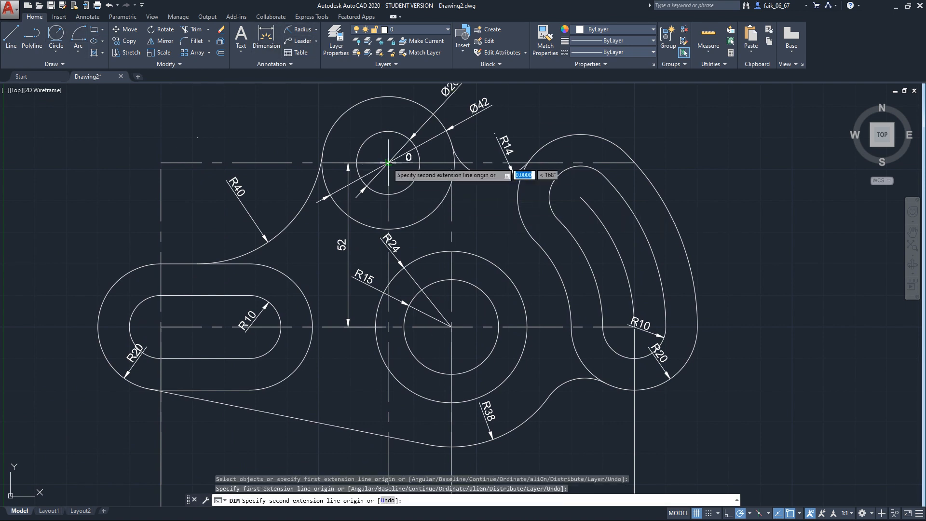
{"action": "left_click", "coordinate": [452, 163]}
{"action": "middle_click_drag", "start_coordinate": [441, 119], "coordinate": [443, 204]}
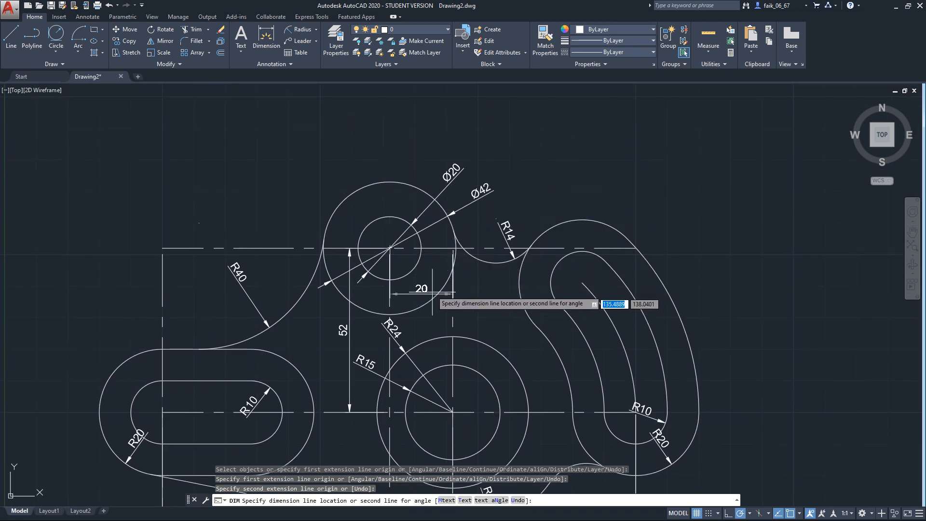
{"action": "left_click", "coordinate": [440, 286]}
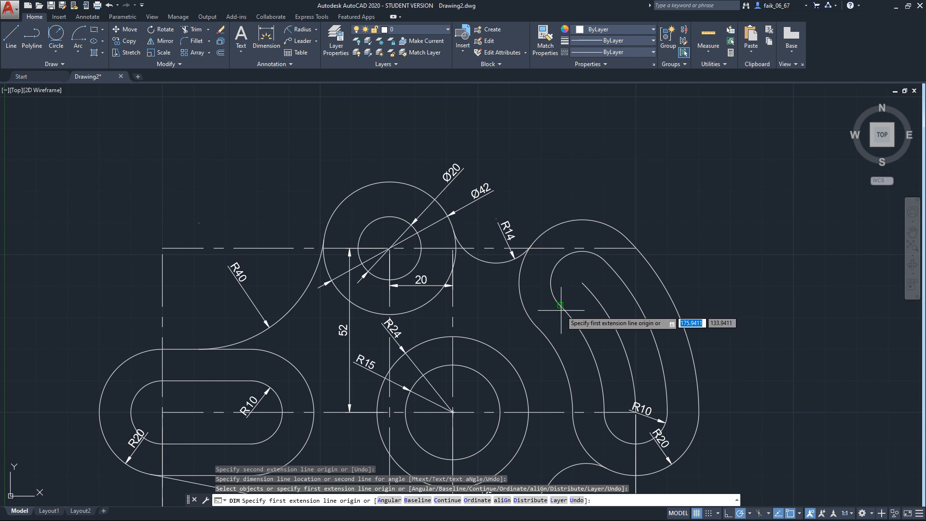
{"action": "mouse_move", "coordinate": [487, 328]}
{"action": "middle_mouse_down"}
{"action": "mouse_move", "coordinate": [432, 281]}
{"action": "mouse_move", "coordinate": [406, 237]}
{"action": "middle_mouse_up"}
{"action": "key", "text": "Escape"}
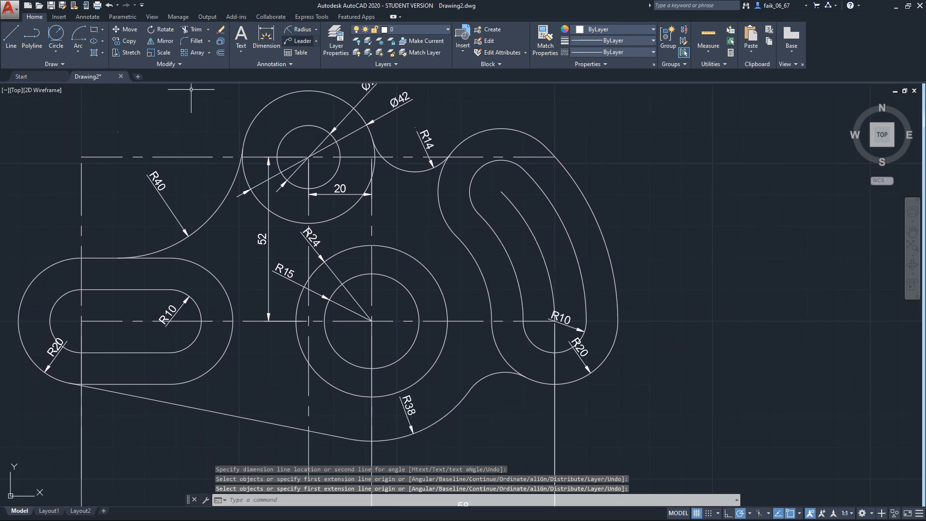
Add an angular dimension to the curved slot's centre arc, placed outside the part's right edge.
{"action": "left_click", "coordinate": [316, 30]}
{"action": "left_click", "coordinate": [311, 82]}
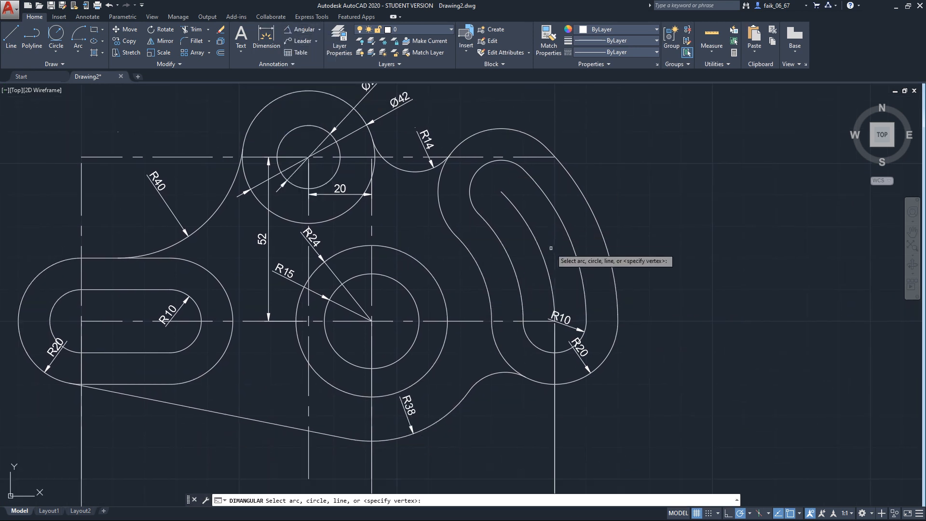
{"action": "left_click", "coordinate": [535, 247]}
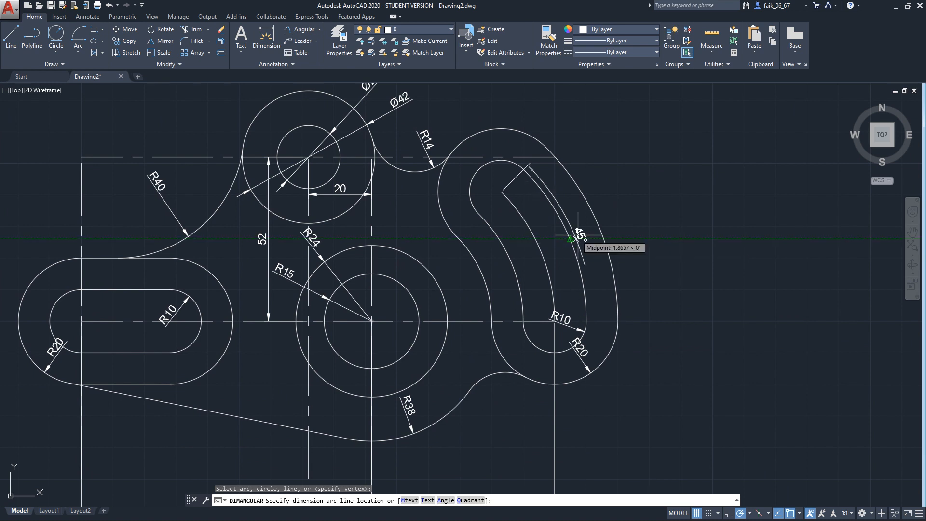
{"action": "left_click", "coordinate": [628, 218]}
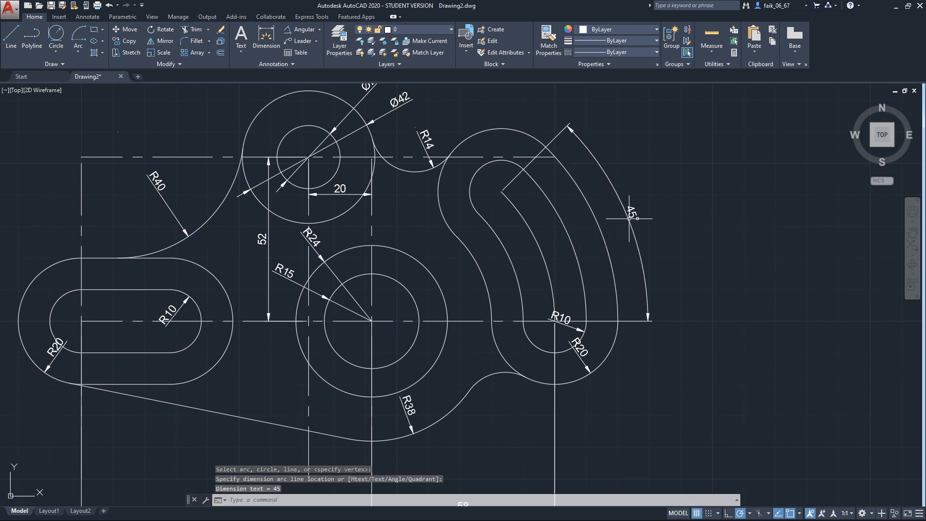
Add a linear dimension for the horizontal distance between the straight slot's end centres, placed below the slot.
{"action": "mouse_move", "coordinate": [488, 450]}
{"action": "middle_mouse_down"}
{"action": "mouse_move", "coordinate": [511, 419]}
{"action": "mouse_move", "coordinate": [533, 412]}
{"action": "mouse_move", "coordinate": [526, 360]}
{"action": "middle_mouse_up"}
{"action": "scroll", "coordinate": [526, 398], "scroll_direction": "down", "scroll_amount": 2}
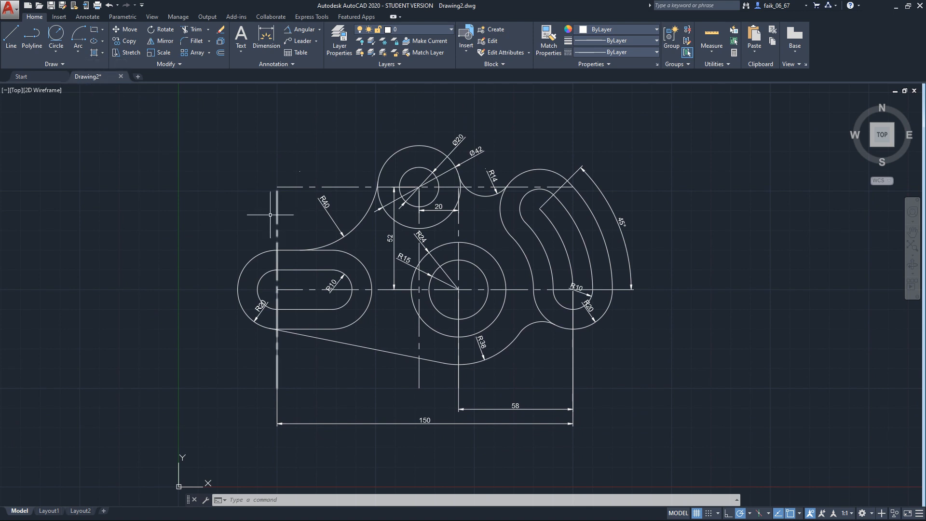
{"action": "left_click", "coordinate": [319, 29]}
{"action": "left_click", "coordinate": [304, 44]}
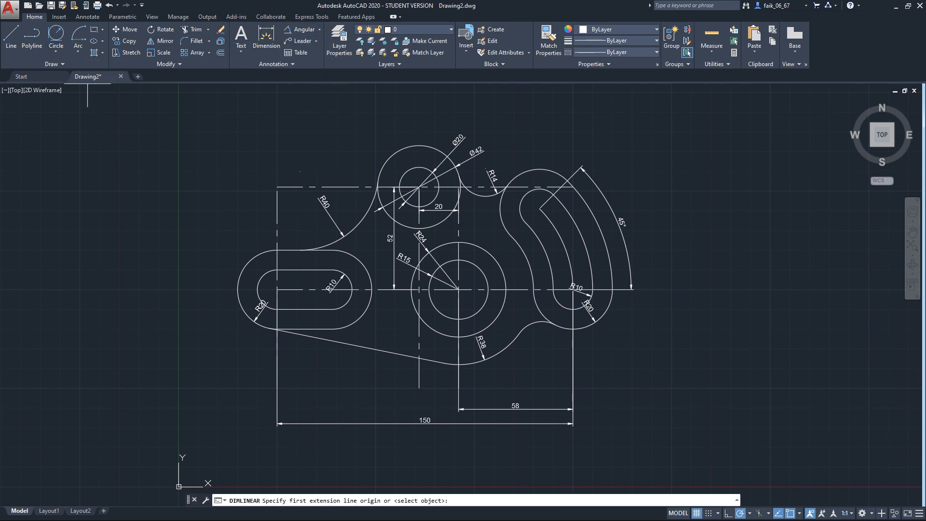
{"action": "left_click", "coordinate": [277, 290]}
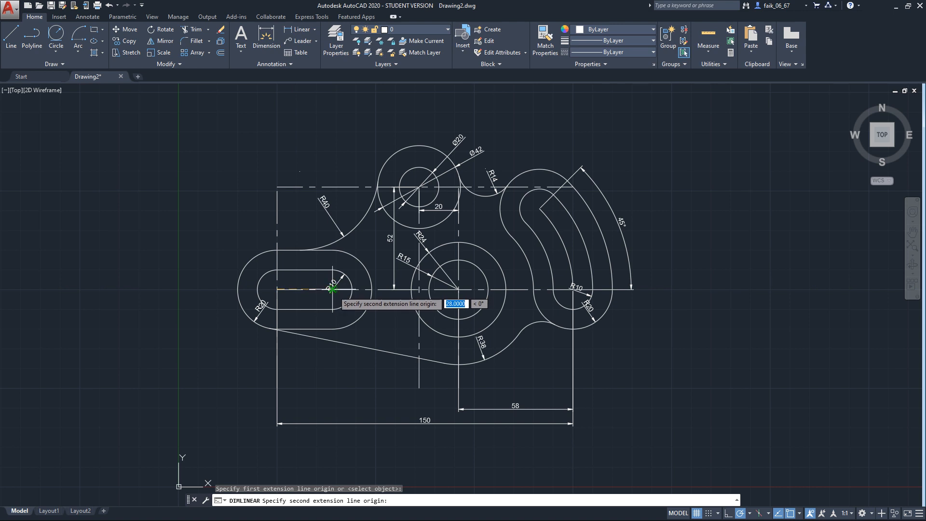
{"action": "left_click", "coordinate": [333, 329]}
{"action": "left_click", "coordinate": [328, 381]}
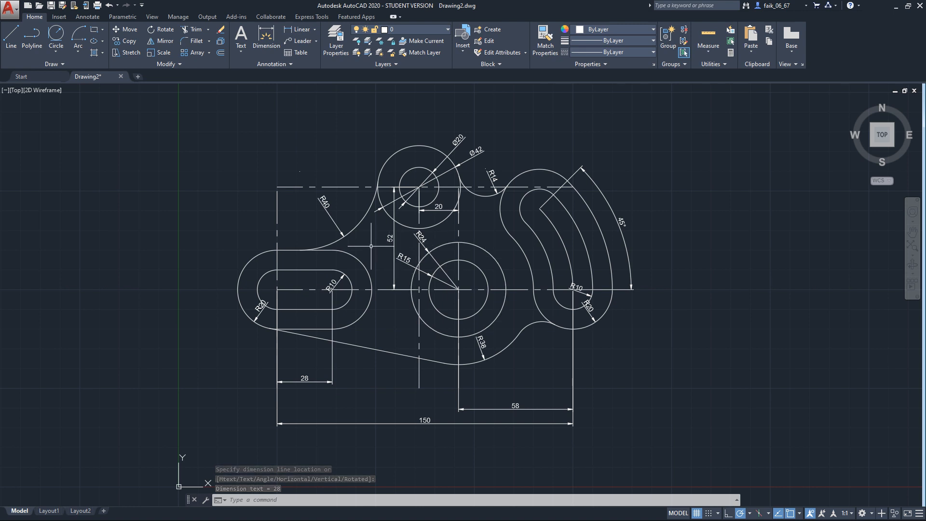
{"action": "left_click", "coordinate": [420, 207]}
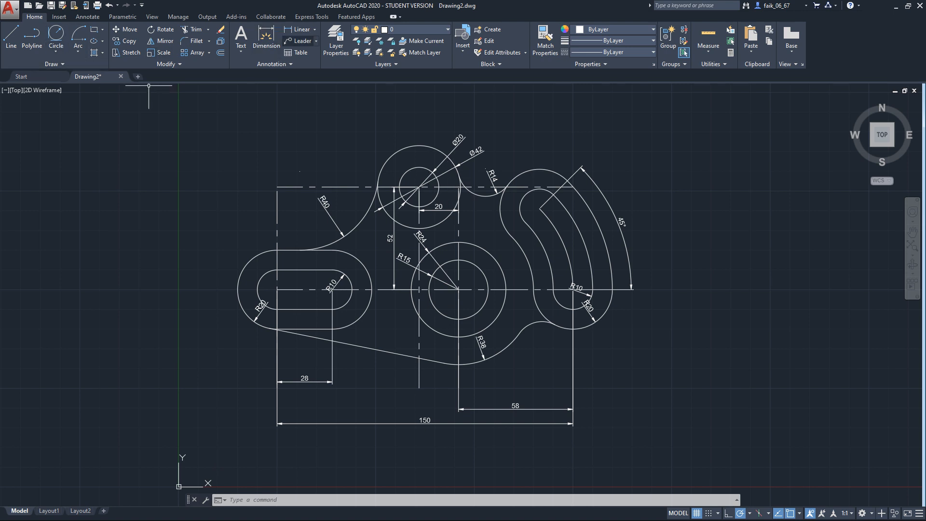
{"action": "left_click", "coordinate": [299, 28]}
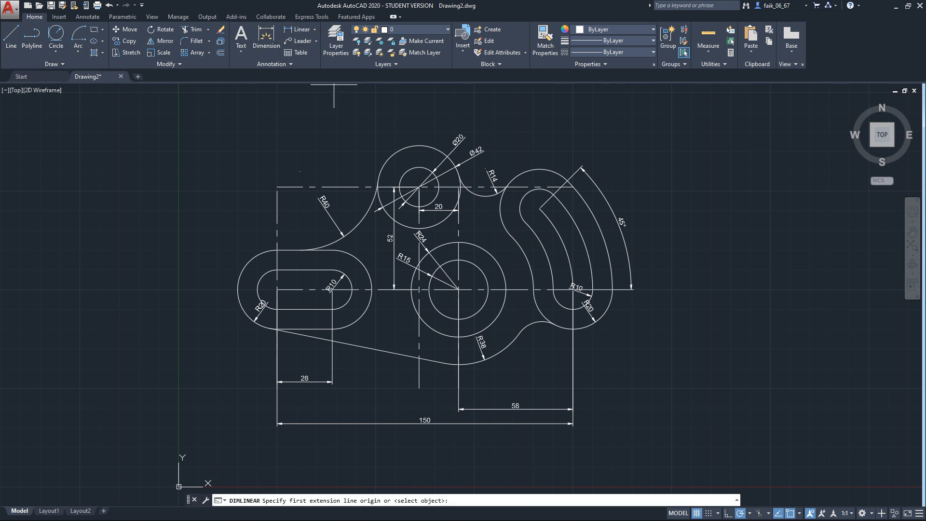
{"action": "left_click", "coordinate": [419, 186]}
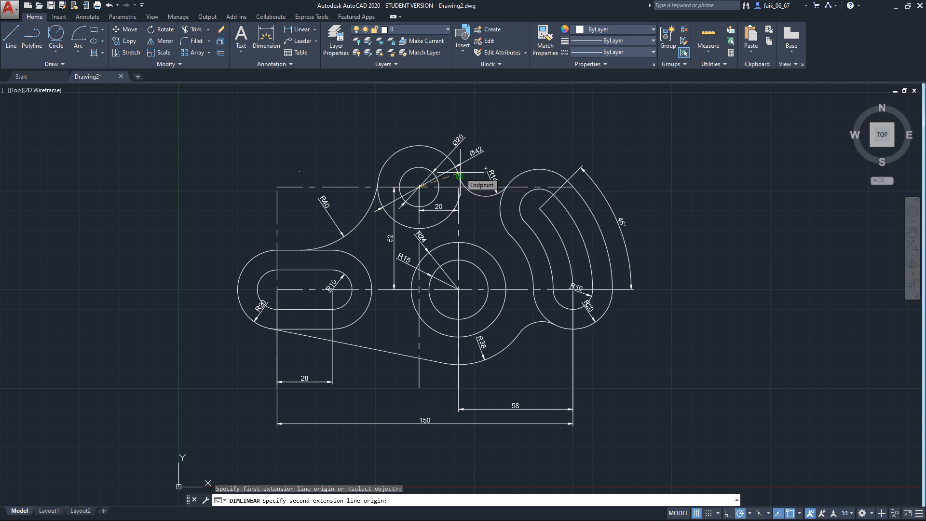
{"action": "key", "text": "Escape"}
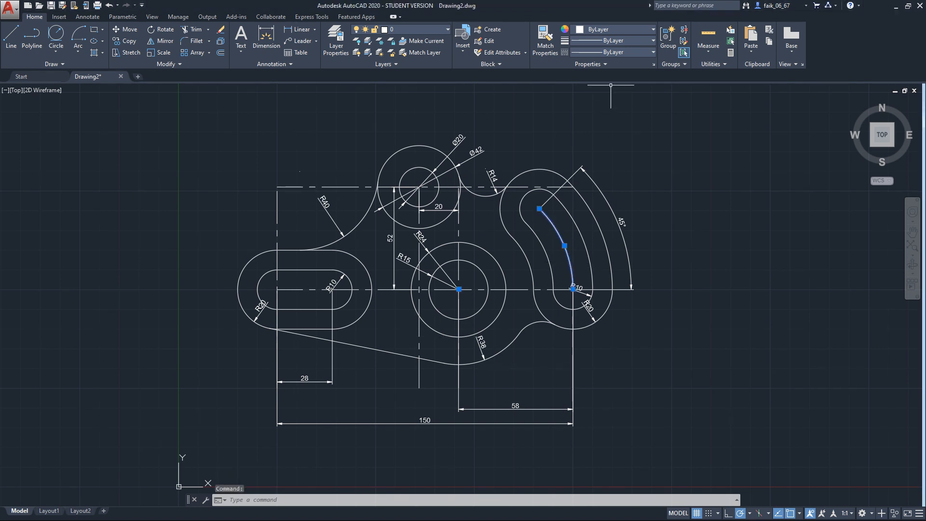
Change the linetype of the curved slot's centre arc to CENTER2.
{"action": "left_click", "coordinate": [612, 51]}
{"action": "left_click", "coordinate": [618, 100]}
{"action": "key", "text": "Escape"}
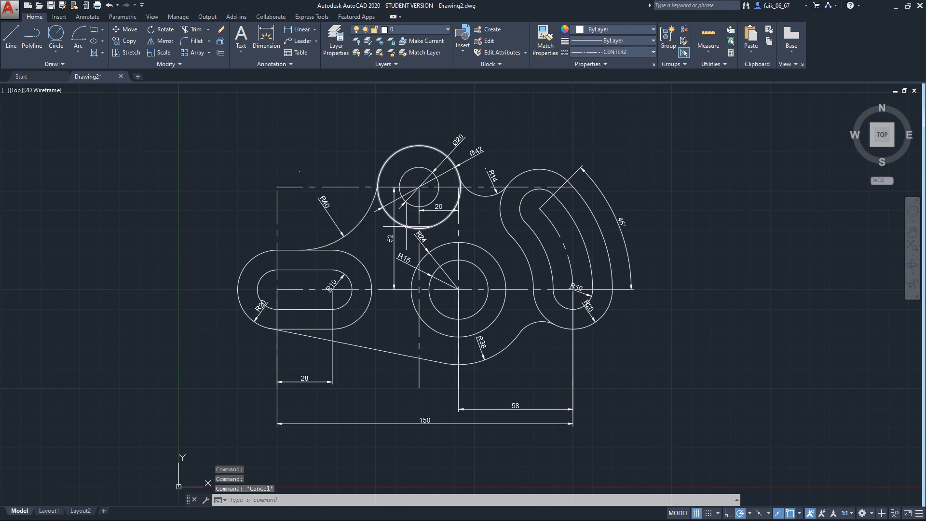
Trim the top horizontal centreline outside the upper outer circle and the vertical centreline below that circle.
{"action": "key", "text": "Return"}
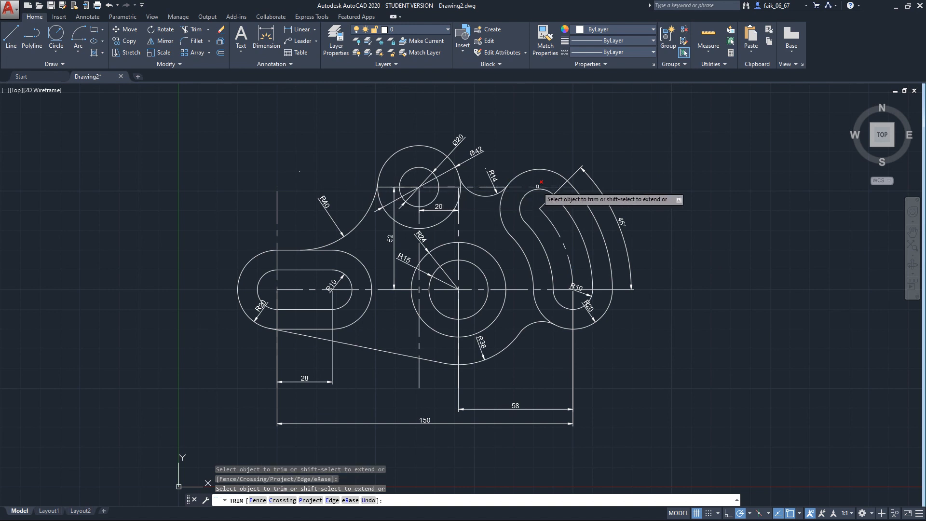
{"action": "left_click", "coordinate": [552, 187]}
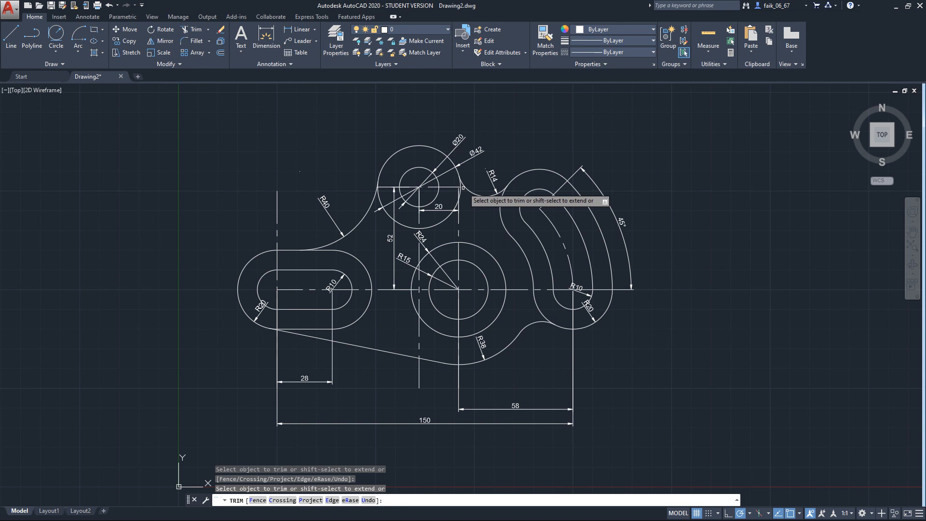
{"action": "left_click", "coordinate": [418, 342]}
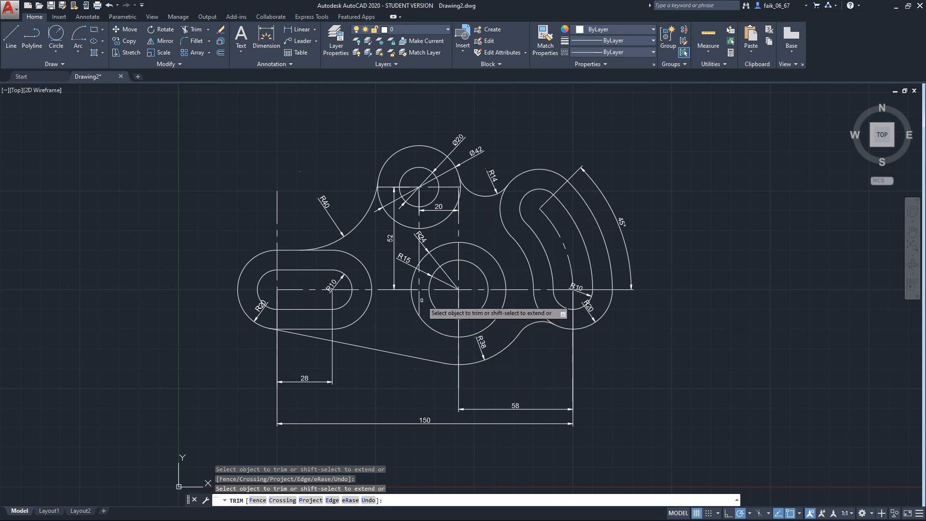
{"action": "left_click", "coordinate": [419, 282]}
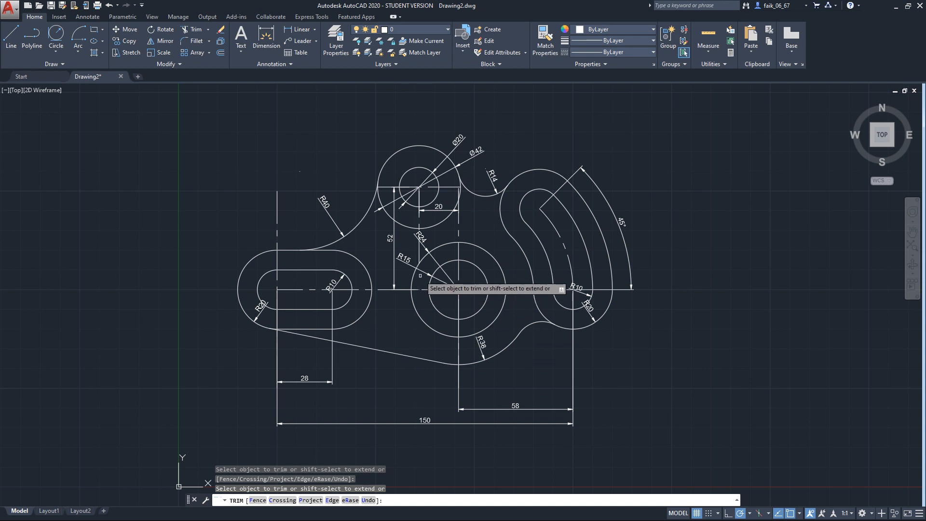
{"action": "key", "text": "Escape"}
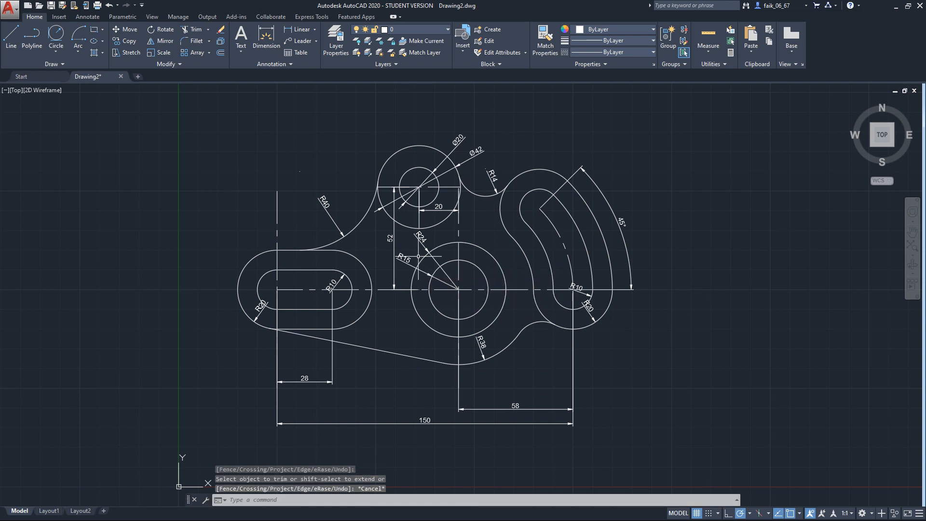
{"action": "key", "text": "Escape"}
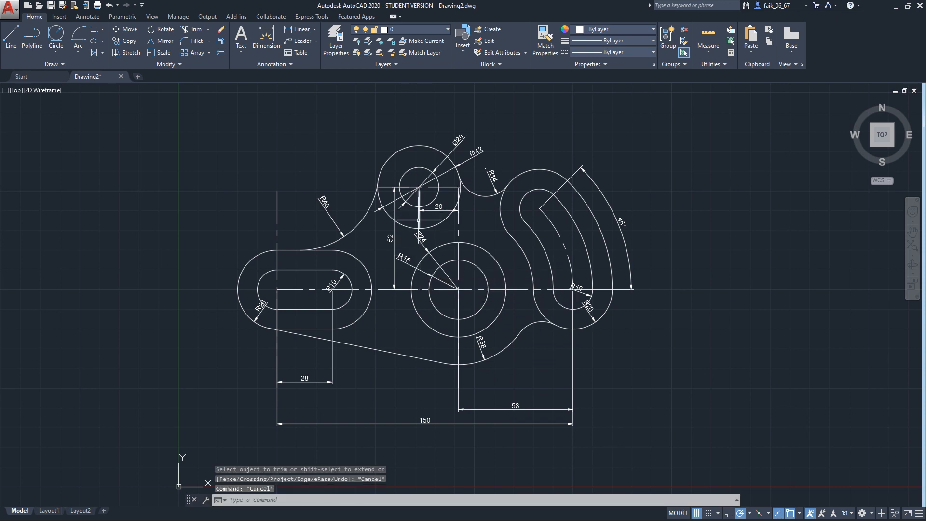
{"action": "left_click", "coordinate": [418, 220]}
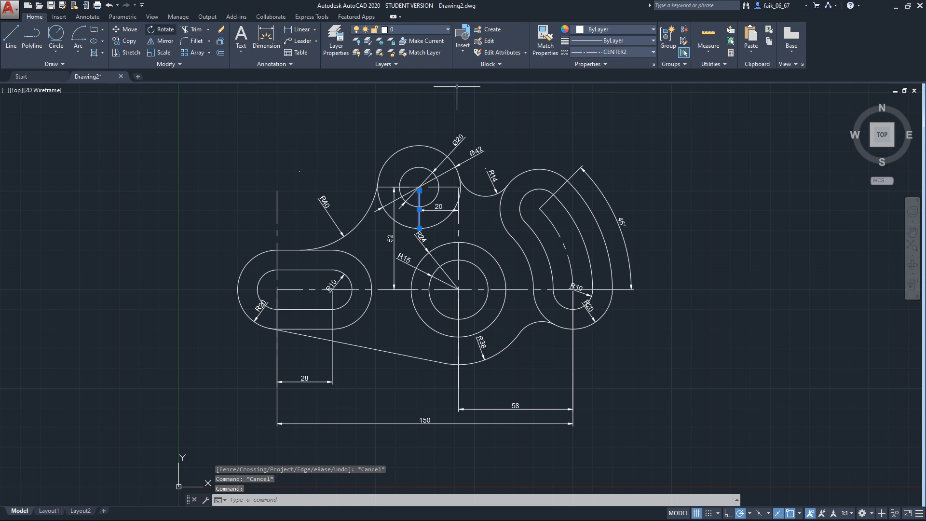
{"action": "left_click", "coordinate": [161, 41]}
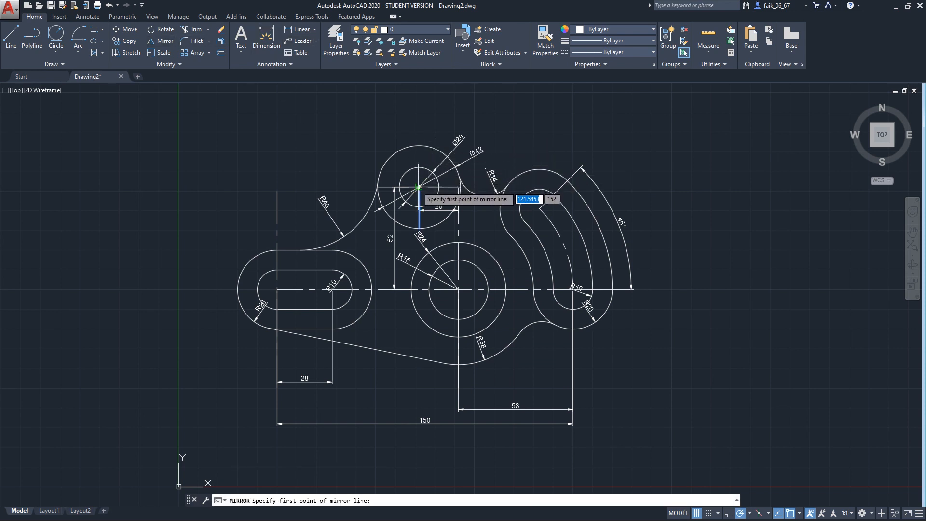
{"action": "left_click", "coordinate": [459, 186]}
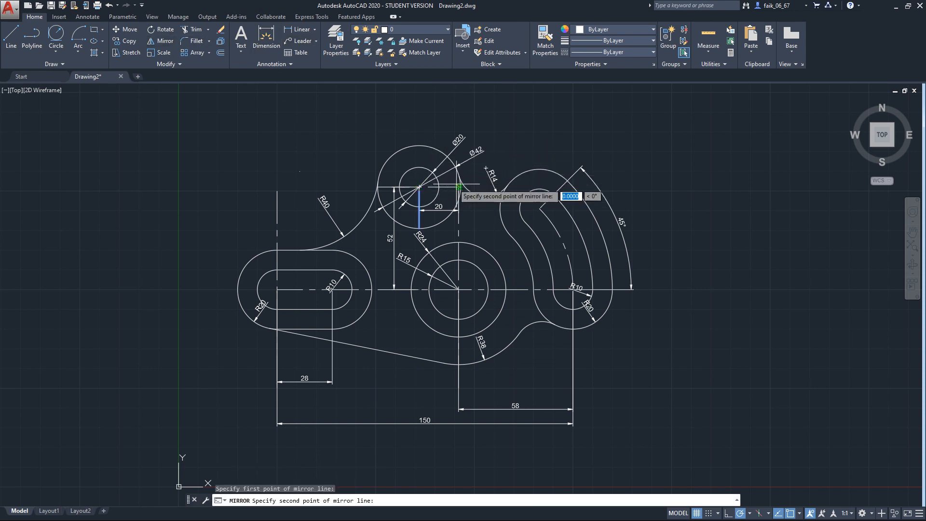
{"action": "left_click", "coordinate": [378, 187]}
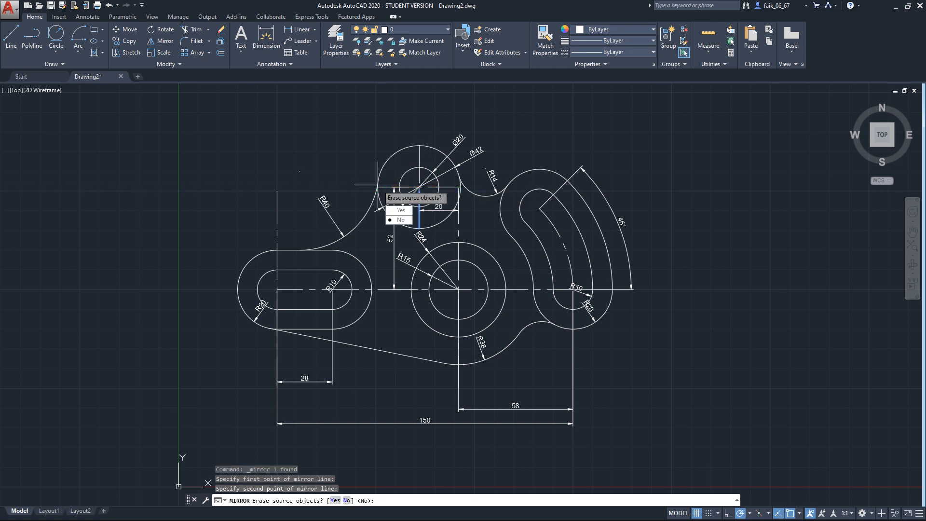
{"action": "key", "text": "Escape"}
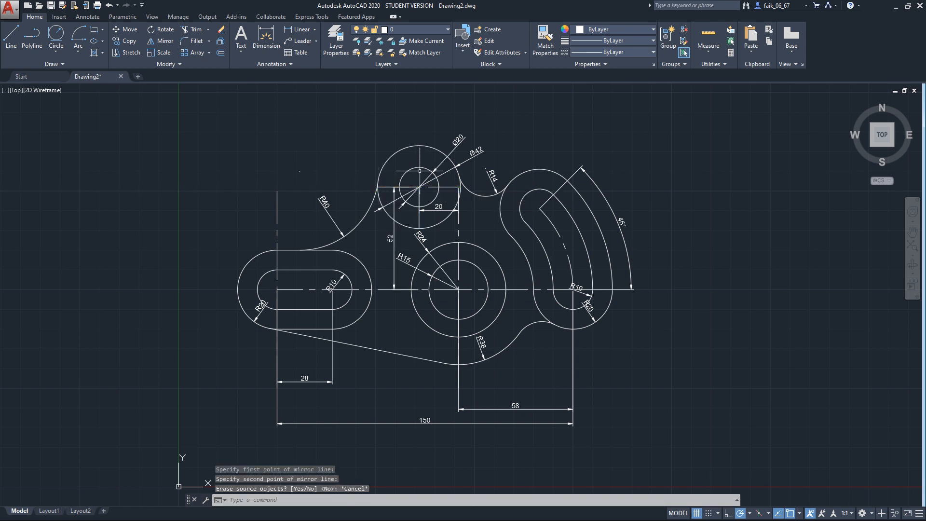
Mirror the lower half of the upper circles' vertical centreline about their horizontal centreline, keeping the source object.
{"action": "key", "text": "Return"}
{"action": "left_click", "coordinate": [419, 216]}
{"action": "key", "text": "Return"}
{"action": "left_click", "coordinate": [458, 187]}
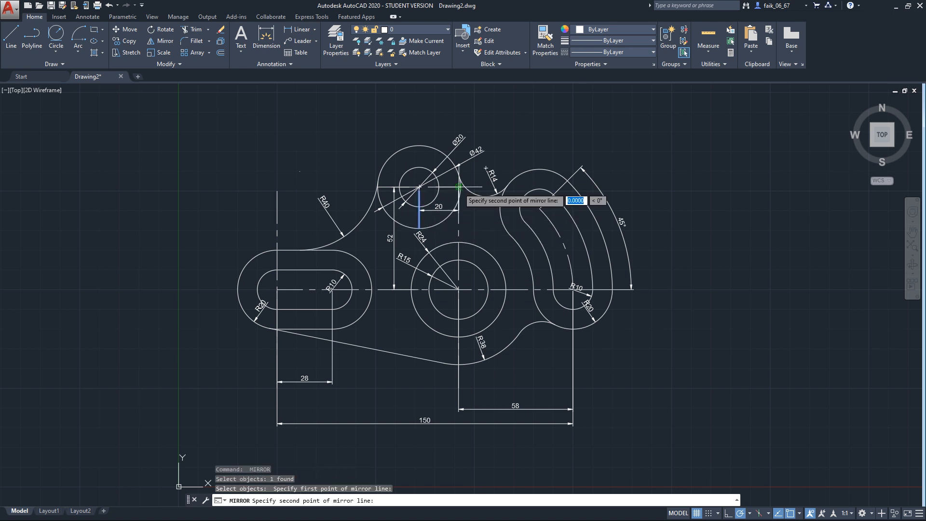
{"action": "left_click", "coordinate": [378, 187]}
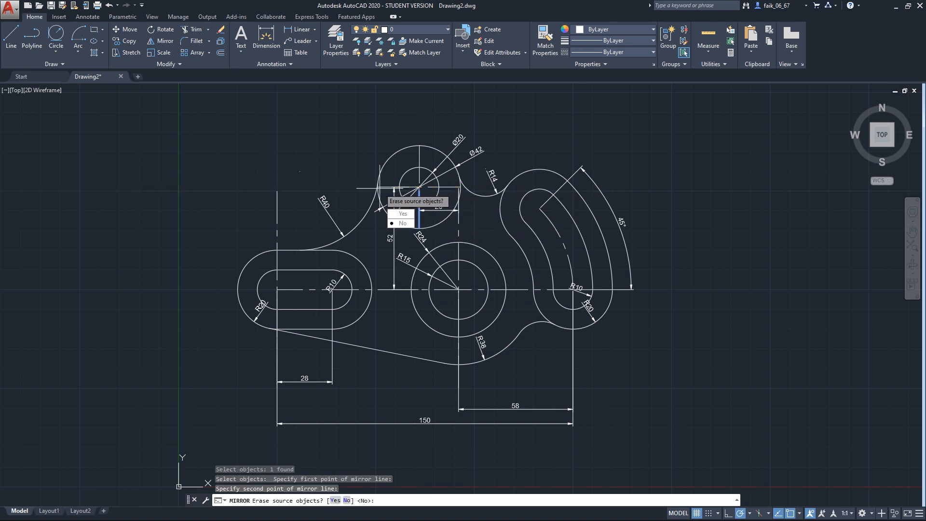
{"action": "right_click", "coordinate": [380, 188]}
{"action": "left_click", "coordinate": [402, 177]}
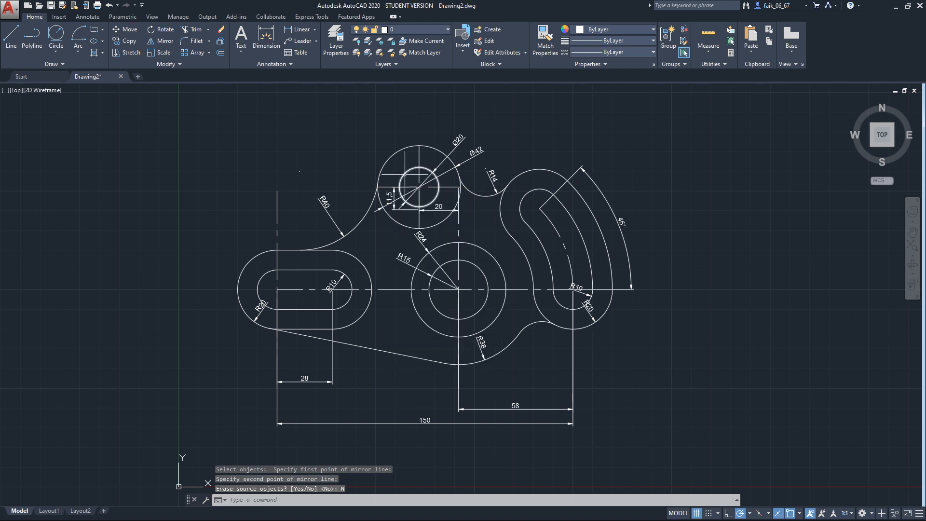
Join the two halves of the upper circles' vertical centreline into one line and set its linetype to CENTER2.
{"action": "left_click", "coordinate": [420, 160]}
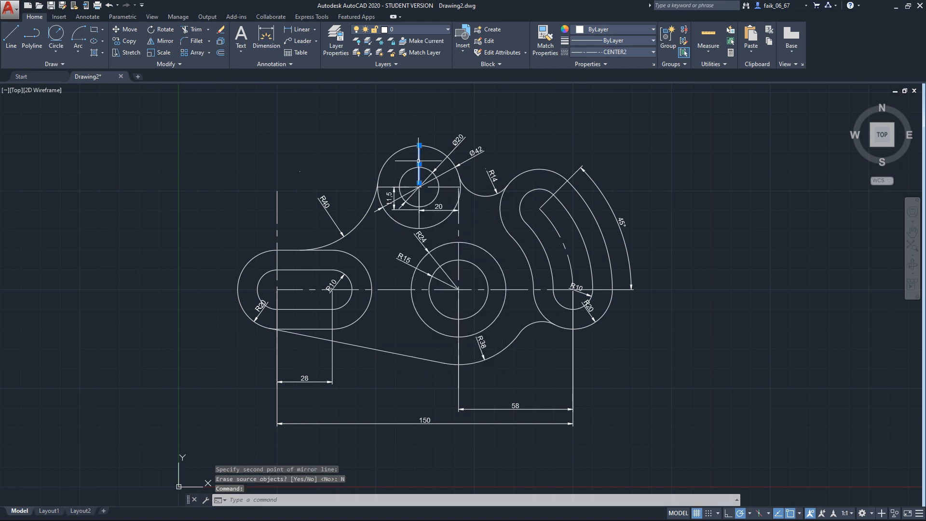
{"action": "left_click", "coordinate": [418, 218]}
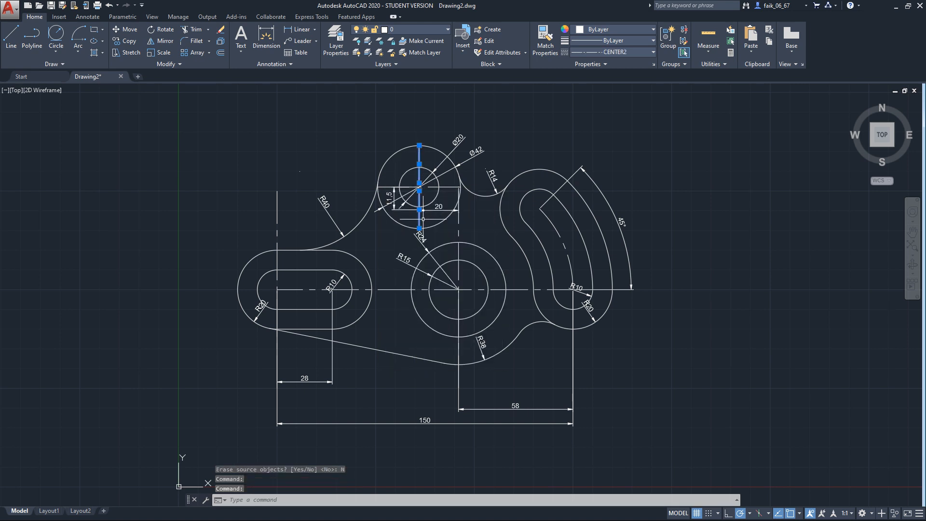
{"action": "key", "text": "Return"}
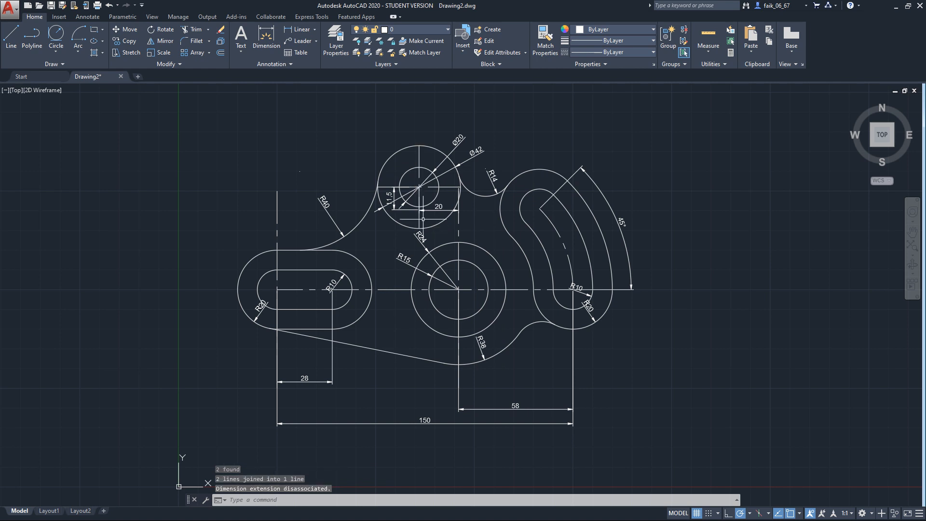
{"action": "left_click", "coordinate": [420, 220]}
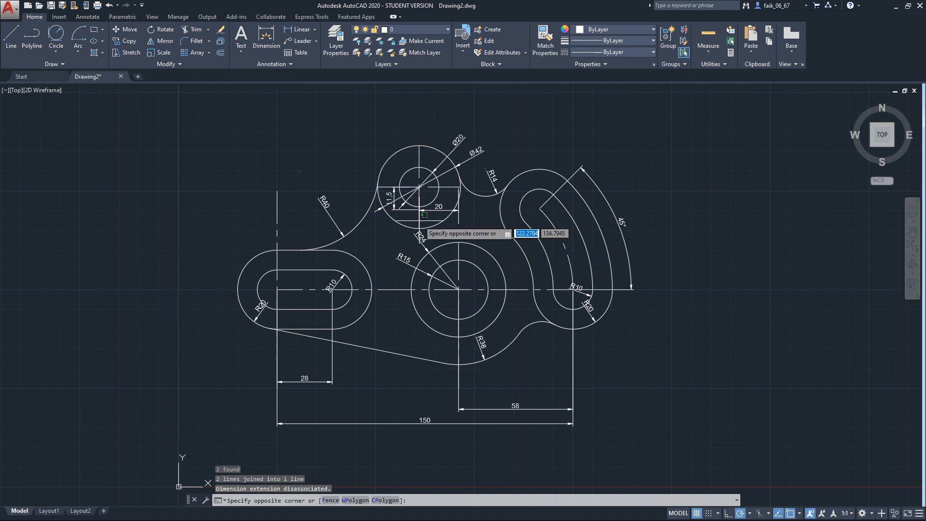
{"action": "left_click", "coordinate": [418, 219]}
{"action": "left_click", "coordinate": [612, 52]}
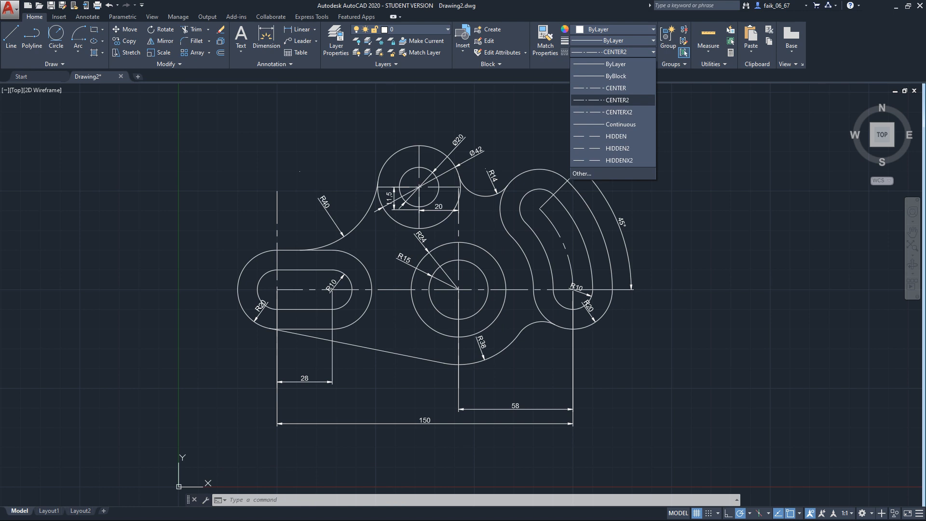
{"action": "left_click", "coordinate": [617, 100]}
{"action": "key", "text": "Escape"}
Set the drawing's global linetype scale factor to 0.5.
{"action": "type", "text": "lts"}
{"action": "key", "text": "Return"}
{"action": "type", "text": "0.5"}
{"action": "key", "text": "Return"}
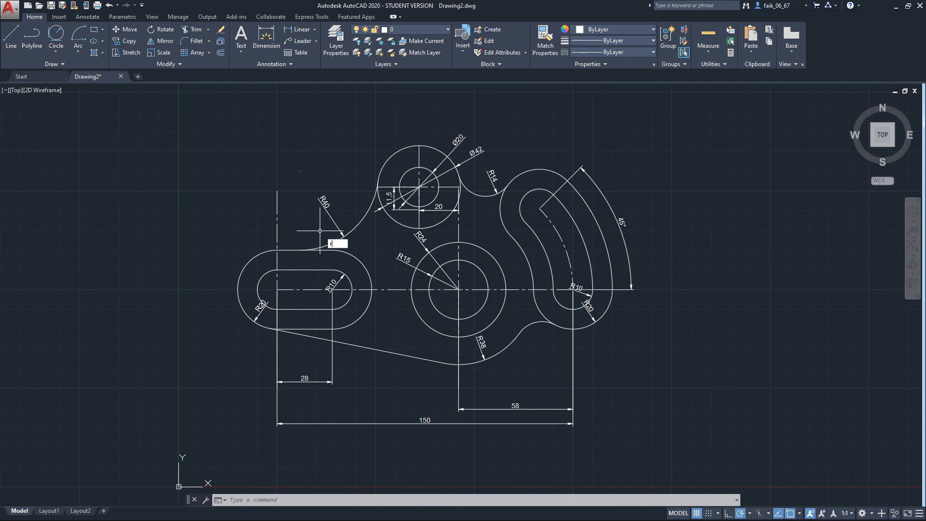
{"action": "key", "text": "Escape"}
{"action": "type", "text": "lts"}
{"action": "key", "text": "Return"}
{"action": "key", "text": "Escape"}
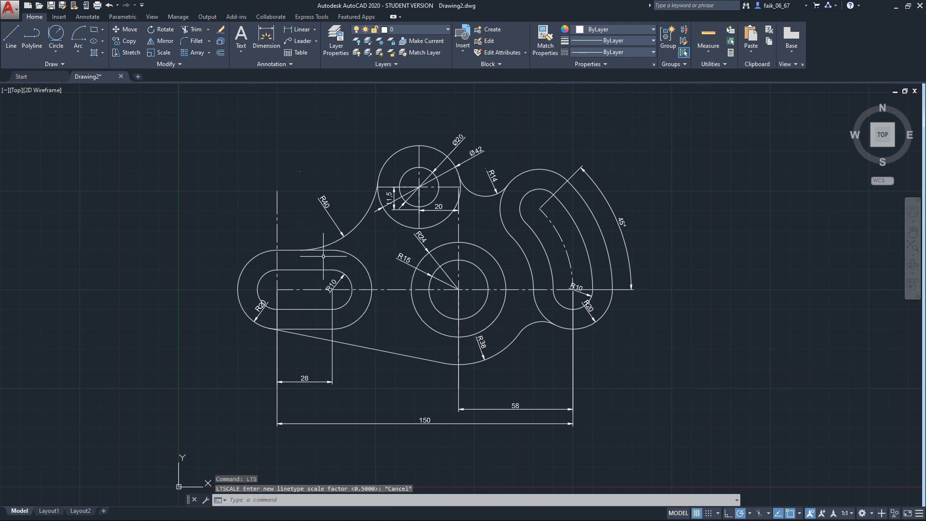
{"action": "key", "text": "BackSpace"}
Trim the vertical centrelines above the straight slot's outer contour and above the central outer circle.
{"action": "type", "text": "tr"}
{"action": "key", "text": "Return"}
{"action": "key", "text": "Return"}
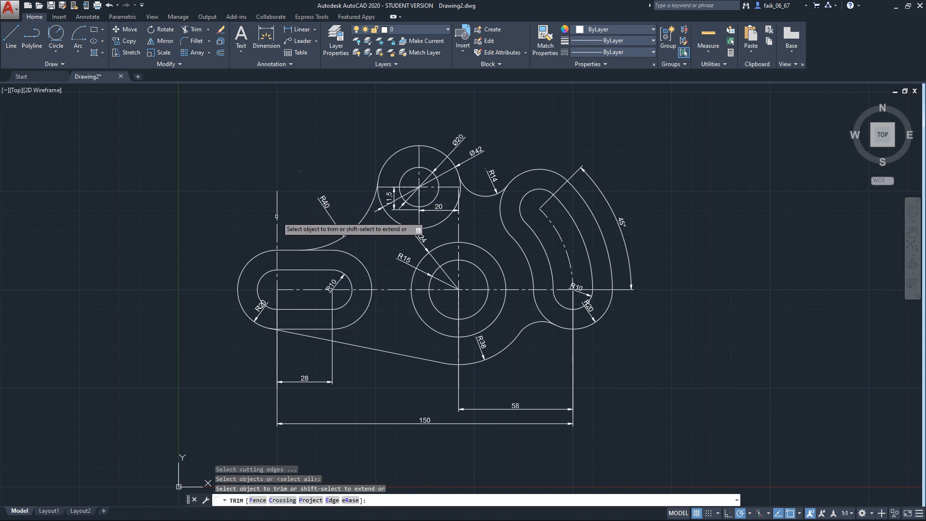
{"action": "left_click", "coordinate": [276, 217]}
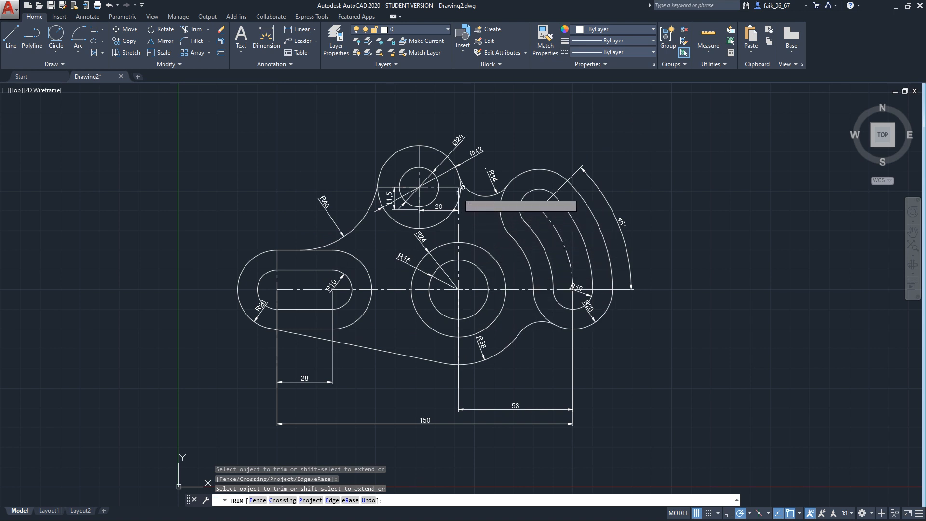
{"action": "left_click", "coordinate": [458, 191]}
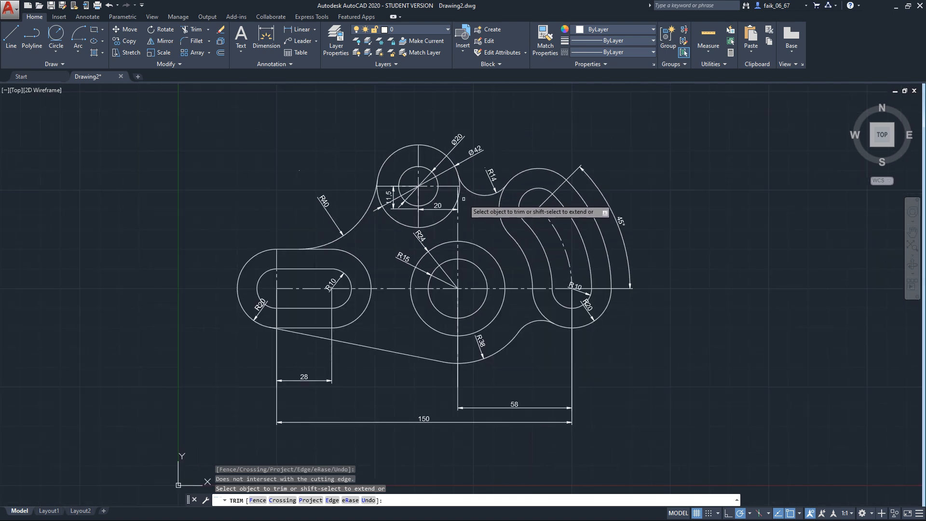
{"action": "scroll", "coordinate": [462, 195], "scroll_direction": "up", "scroll_amount": 1}
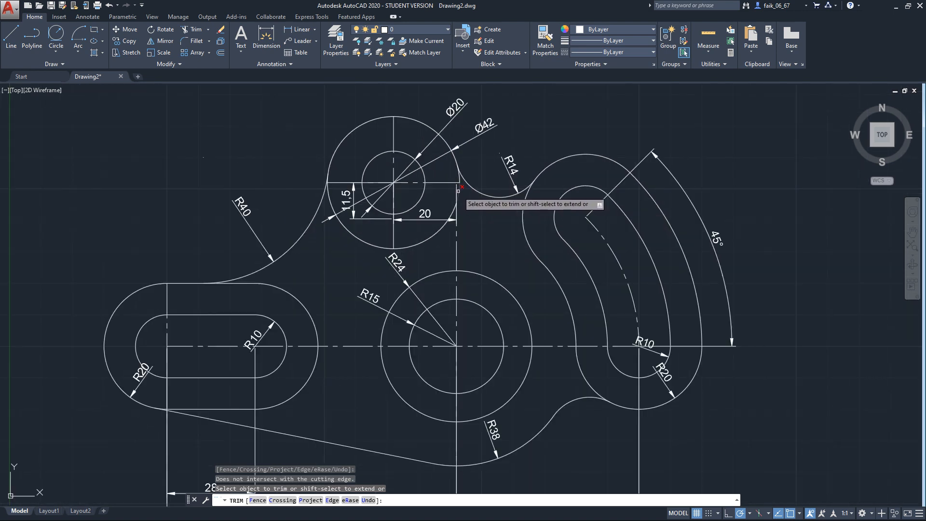
{"action": "left_click", "coordinate": [457, 225]}
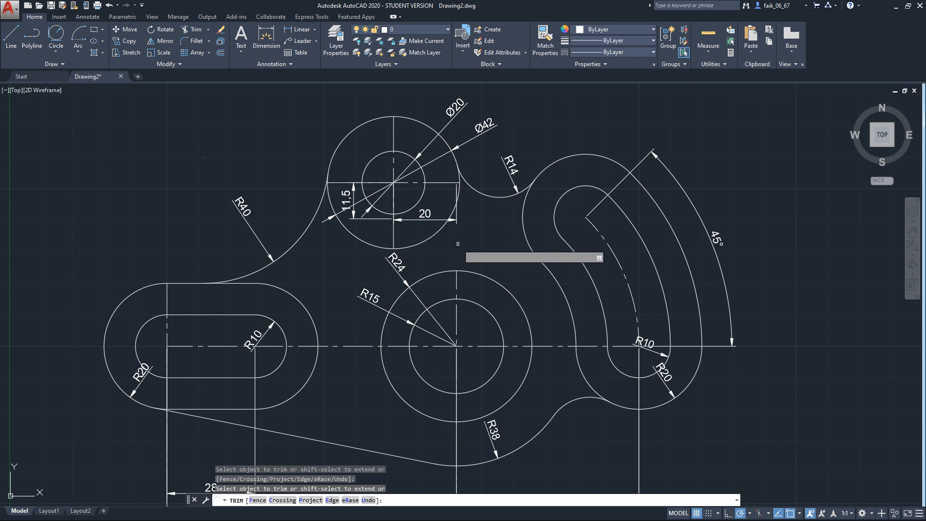
{"action": "left_click", "coordinate": [456, 449]}
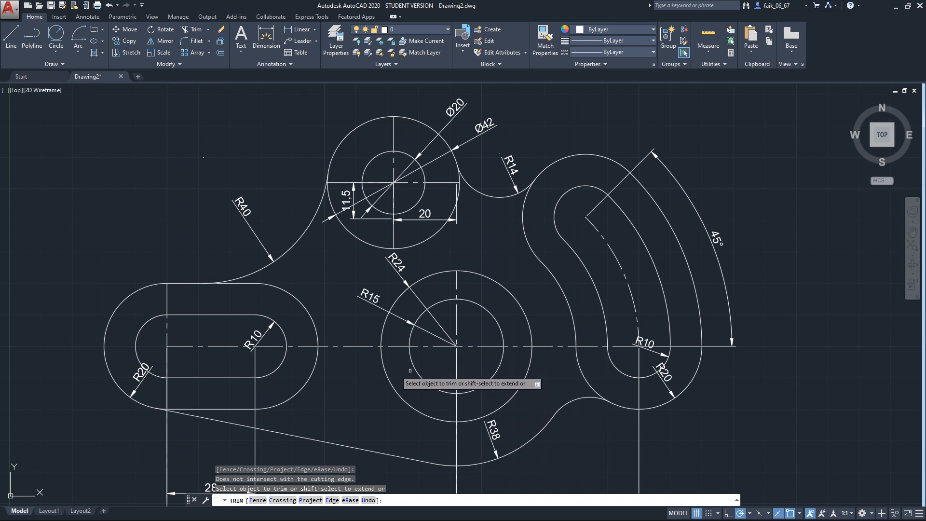
{"action": "key", "text": "Escape"}
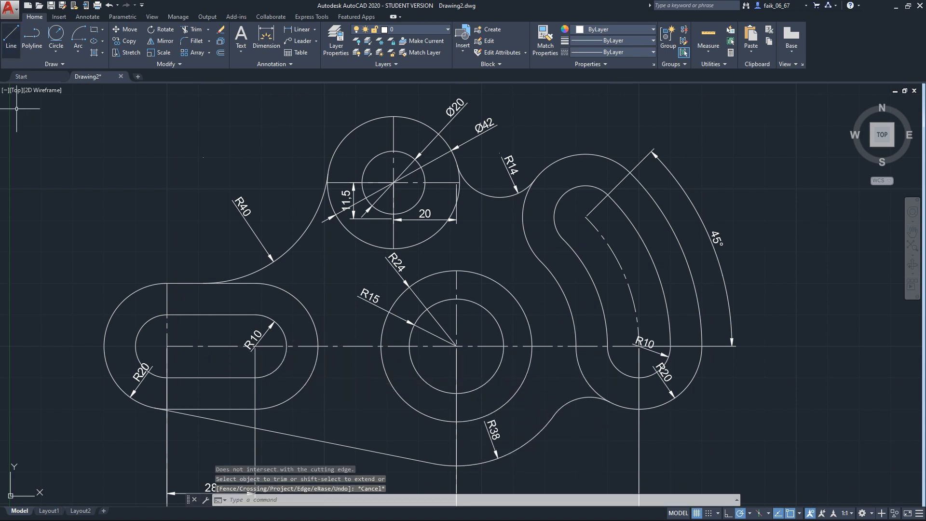
Draw a vertical line through the straight slot's right end centre, from the lower to the upper edge of its outer contour.
{"action": "left_click", "coordinate": [11, 36]}
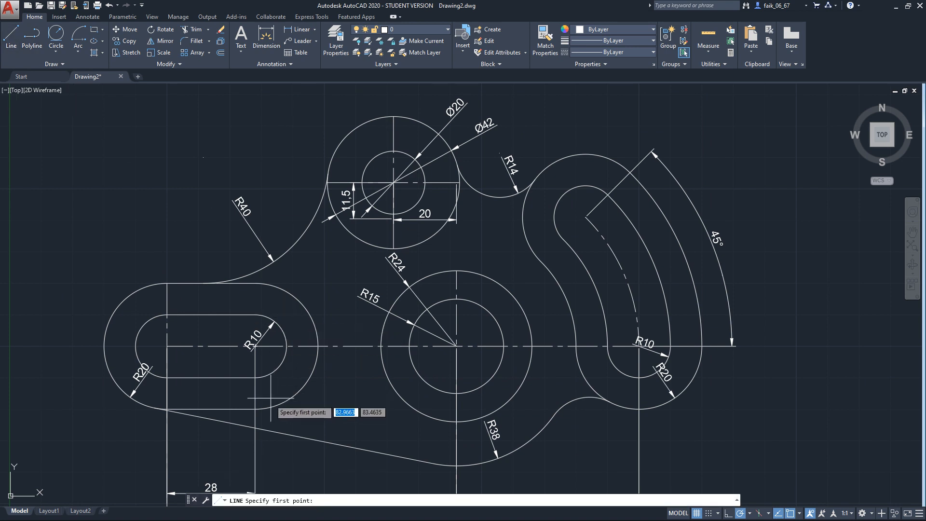
{"action": "left_click", "coordinate": [255, 408]}
{"action": "left_click", "coordinate": [255, 283]}
{"action": "key", "text": "Escape"}
Change the linetype of the vertical line through the straight slot's right end centre to CENTER2.
{"action": "left_click", "coordinate": [255, 295]}
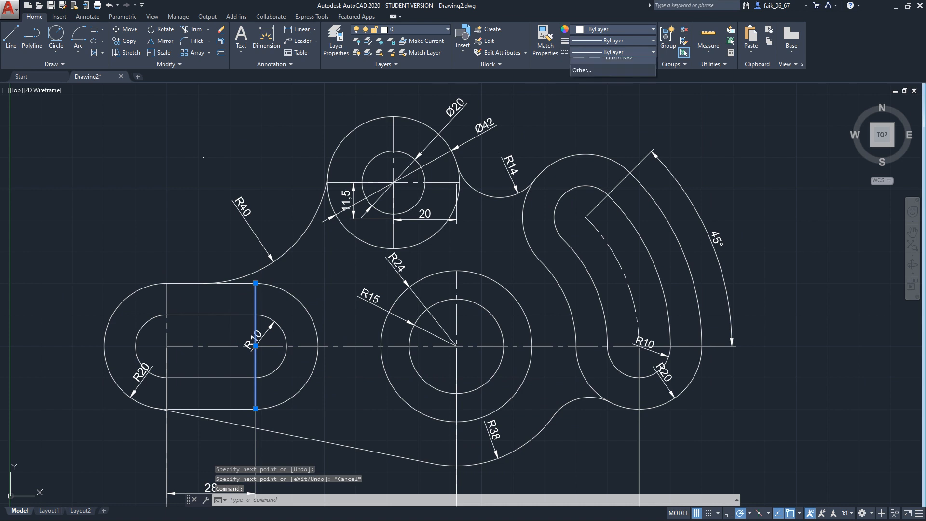
{"action": "left_click", "coordinate": [612, 53]}
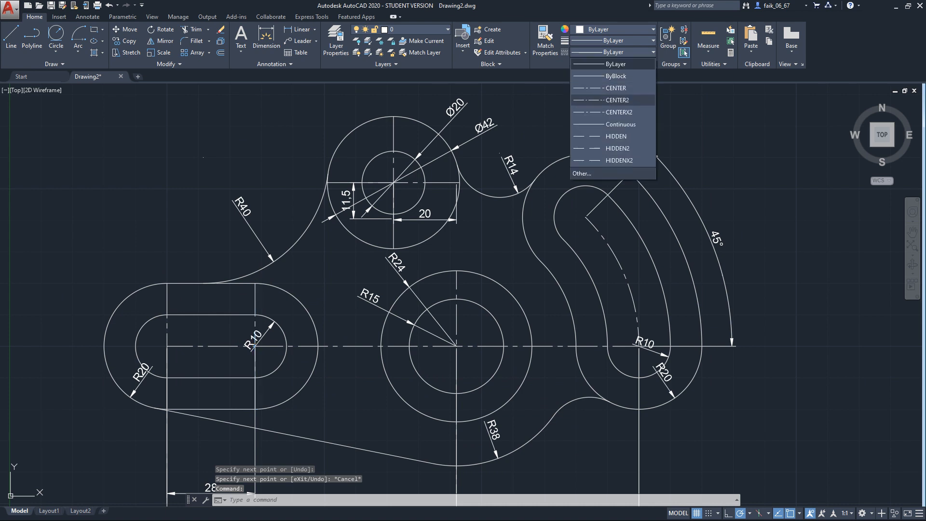
{"action": "key", "text": "Escape"}
{"action": "key", "text": "Escape"}
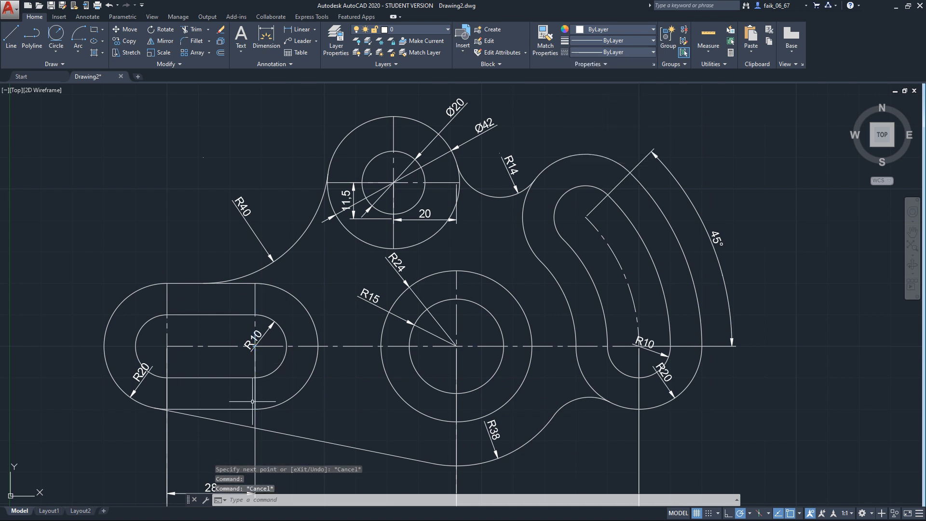
{"action": "left_click", "coordinate": [268, 334]}
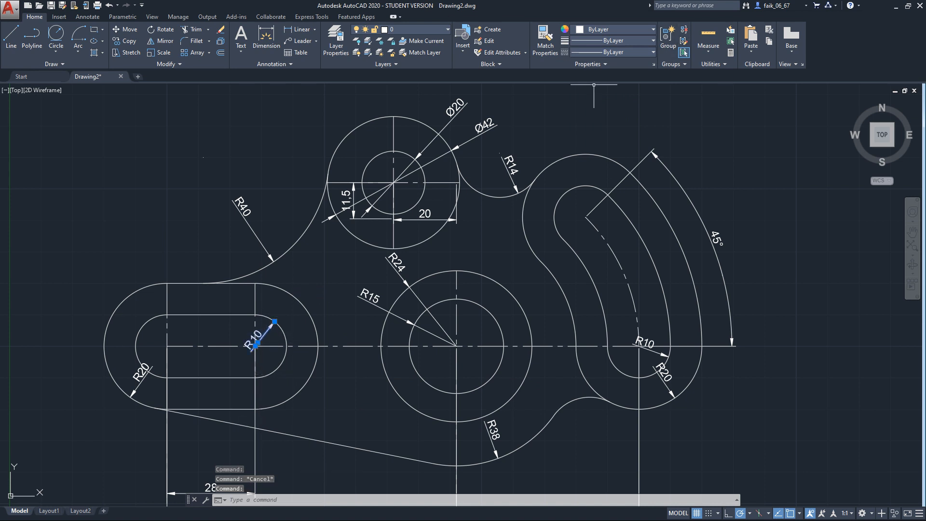
{"action": "left_click", "coordinate": [341, 183]}
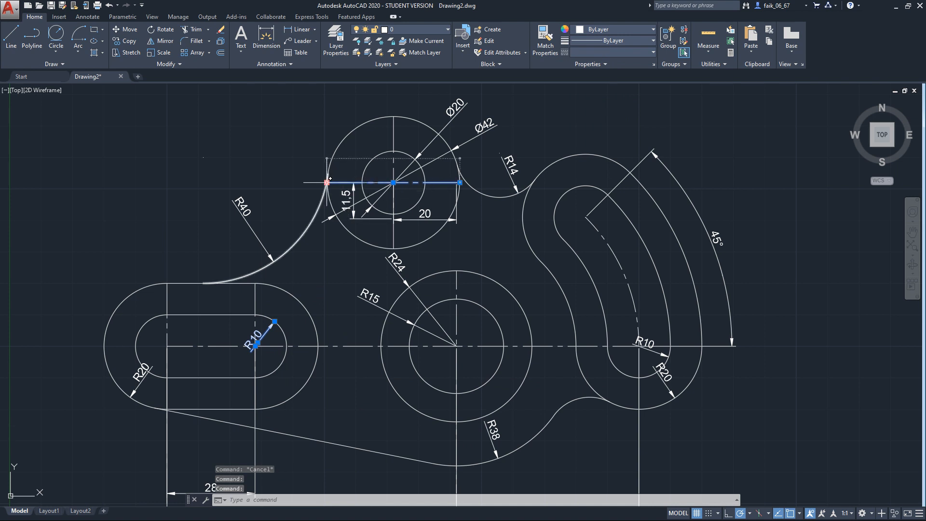
{"action": "key", "text": "Escape"}
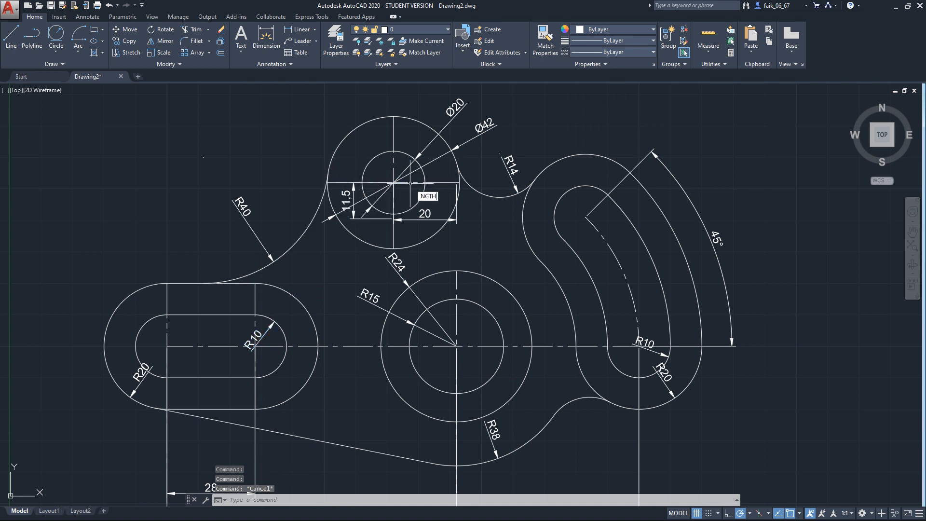
{"action": "key", "text": "Escape"}
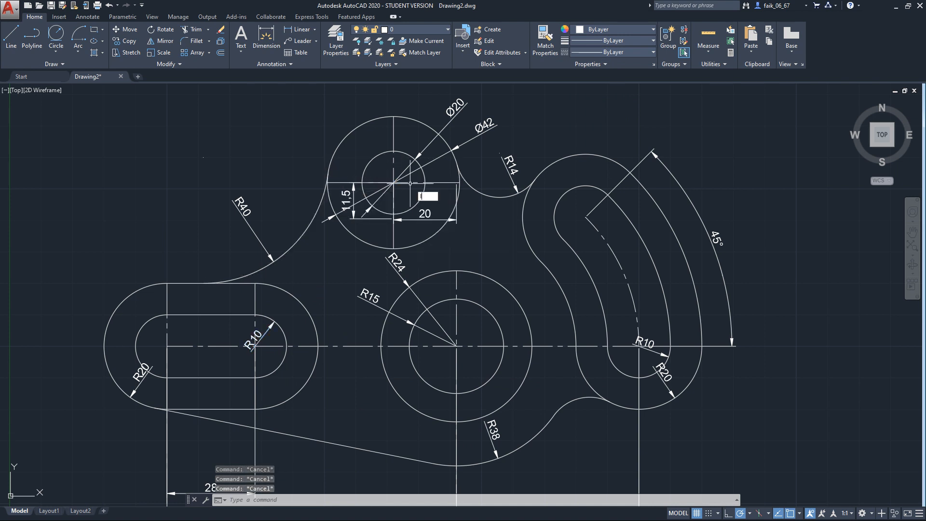
Lengthen both ends of the upper circles' horizontal centreline with a delta of +5.
{"action": "type", "text": "ENG"}
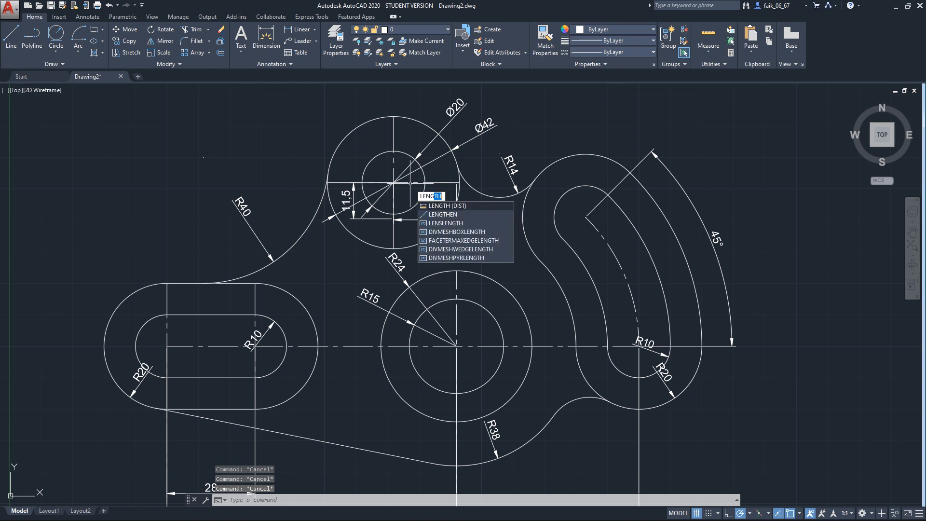
{"action": "type", "text": "THEN"}
{"action": "key", "text": "Return"}
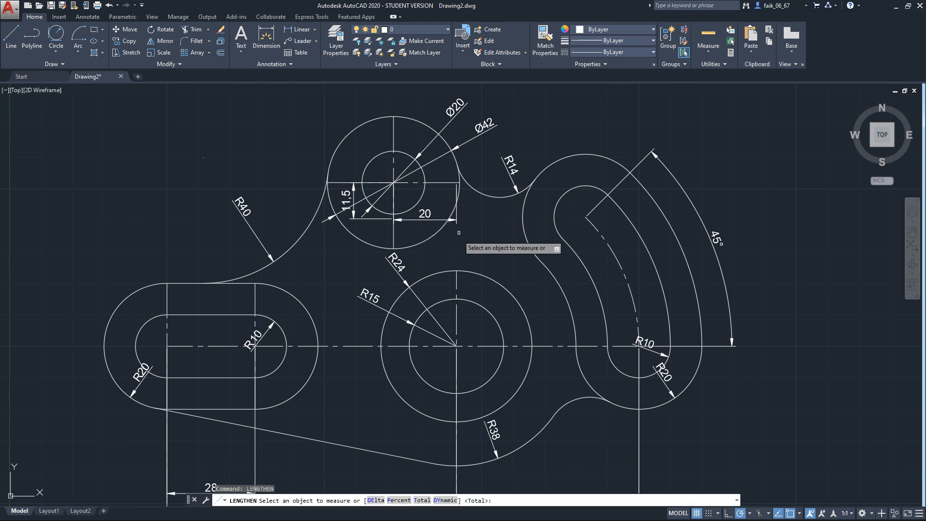
{"action": "type", "text": "DE"}
{"action": "key", "text": "Return"}
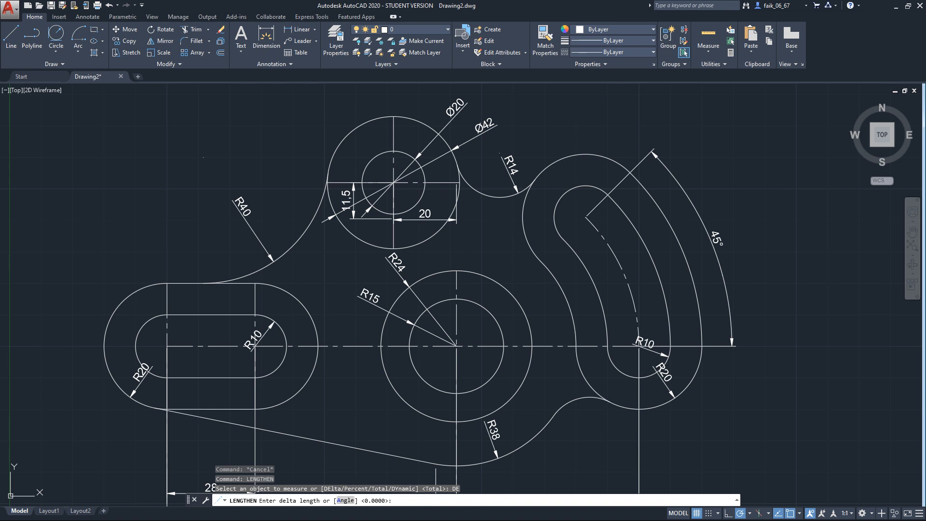
{"action": "type", "text": "+5"}
{"action": "key", "text": "Return"}
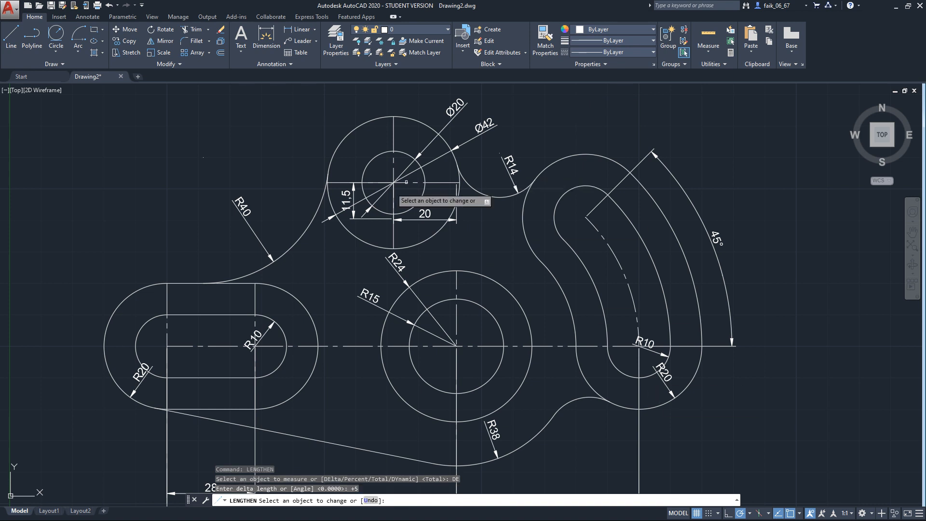
{"action": "left_click", "coordinate": [334, 182]}
{"action": "left_click", "coordinate": [437, 183]}
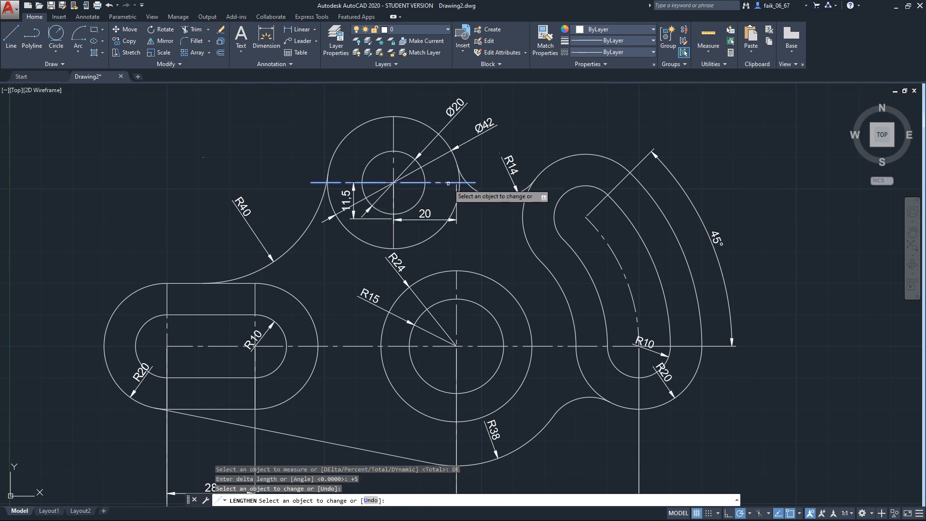
Lengthen both ends of the upper circles' vertical centreline and the upper end of the central circles' vertical centreline by 5.
{"action": "left_click", "coordinate": [393, 126]}
{"action": "left_click", "coordinate": [401, 215]}
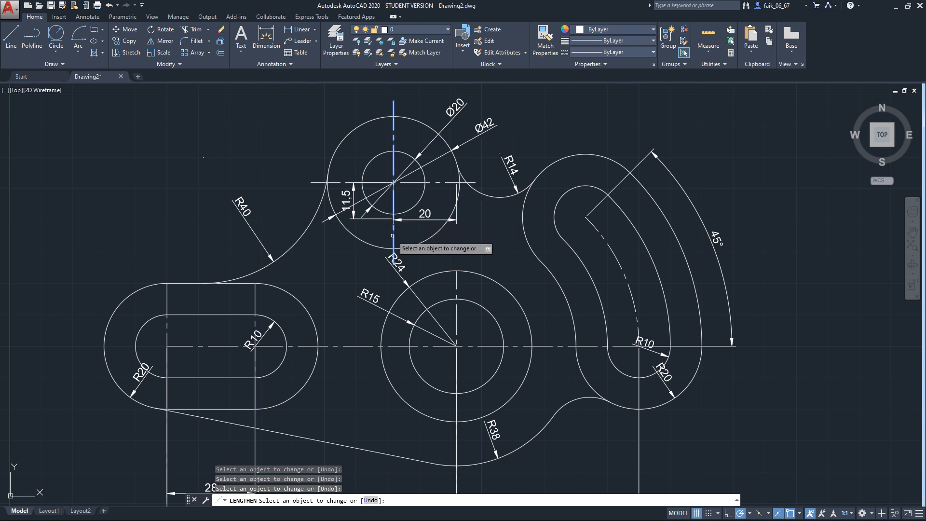
{"action": "left_click", "coordinate": [455, 275]}
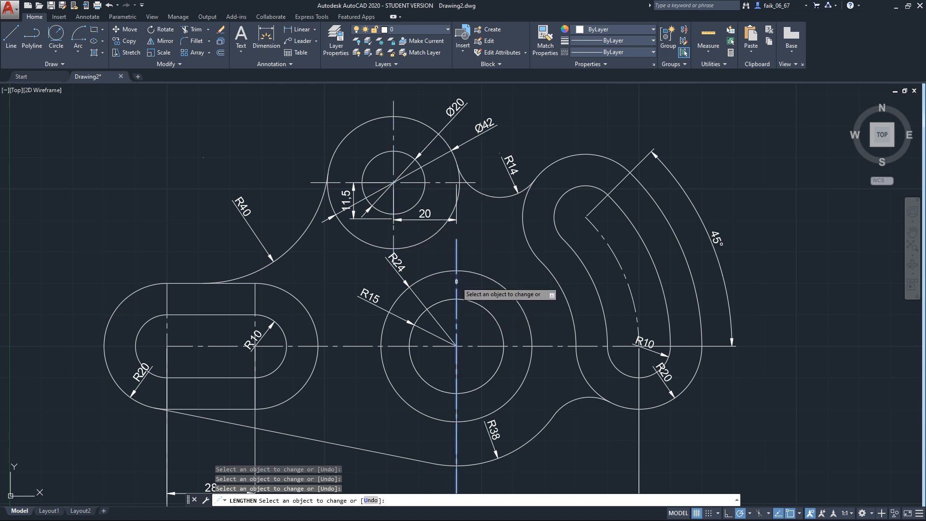
Lengthen the upper ends of the straight slot's vertical centrelines by 5 and extend the main horizontal centreline past the slot's left outer contour.
{"action": "middle_click_drag", "start_coordinate": [477, 444], "coordinate": [474, 351]}
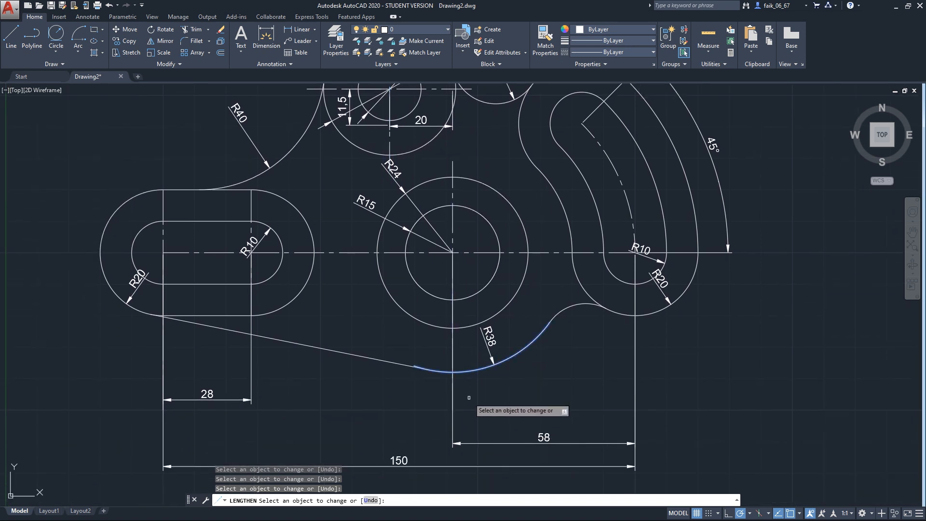
{"action": "left_click", "coordinate": [162, 200]}
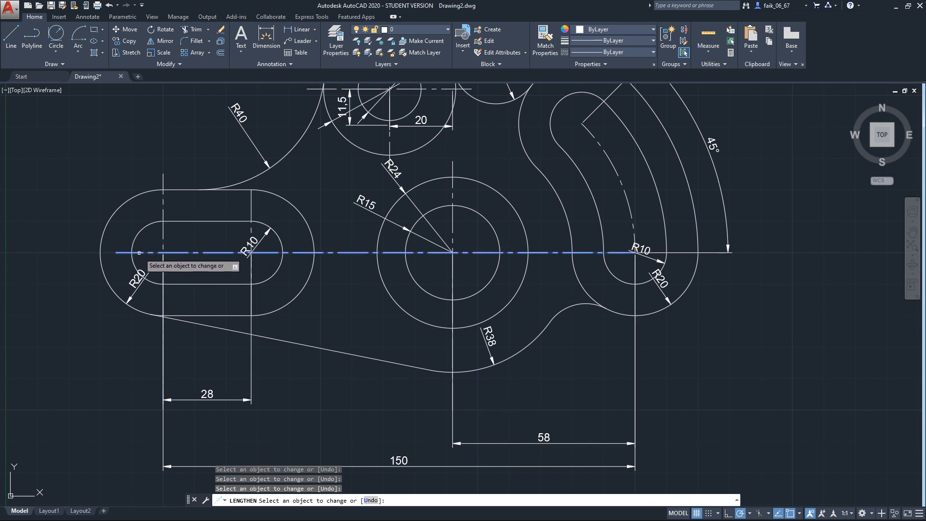
{"action": "left_click", "coordinate": [120, 252]}
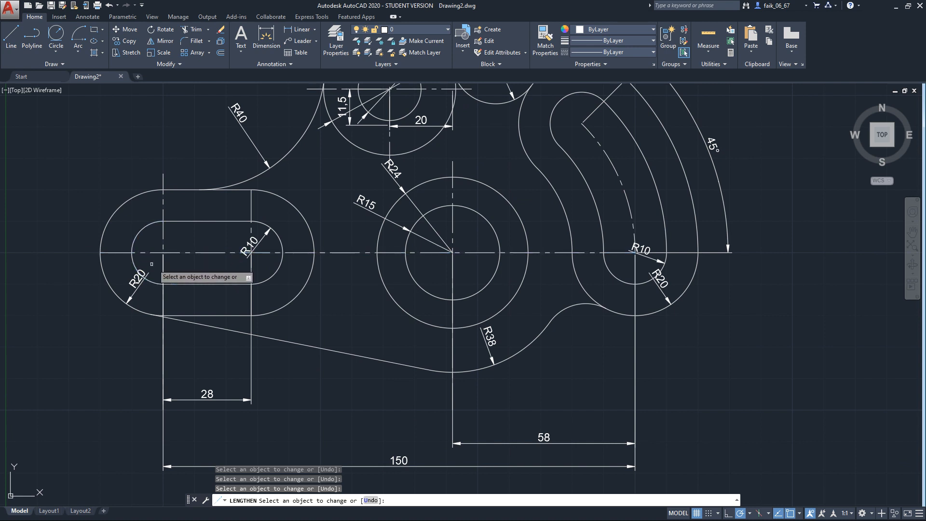
{"action": "left_click", "coordinate": [112, 253]}
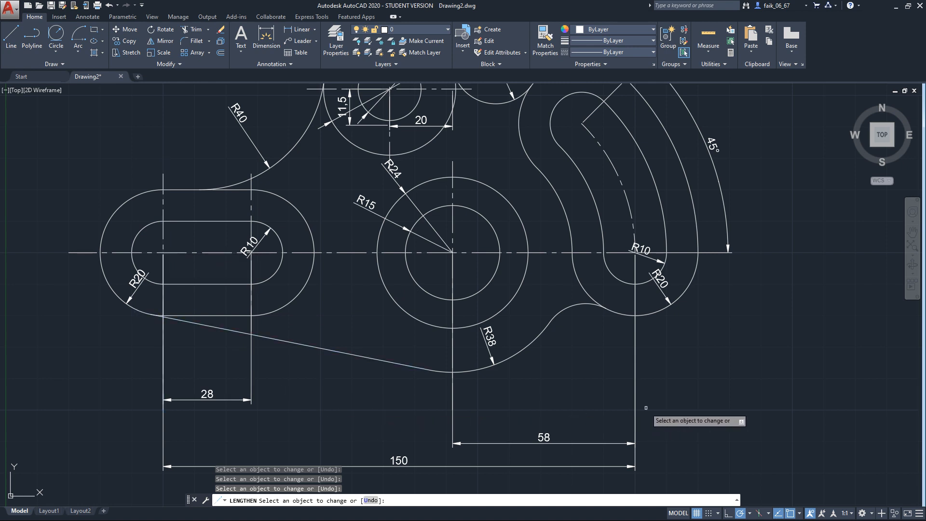
{"action": "mouse_move", "coordinate": [685, 385]}
{"action": "middle_mouse_down"}
{"action": "mouse_move", "coordinate": [699, 493]}
{"action": "mouse_move", "coordinate": [671, 428]}
{"action": "mouse_move", "coordinate": [678, 403]}
{"action": "middle_mouse_up"}
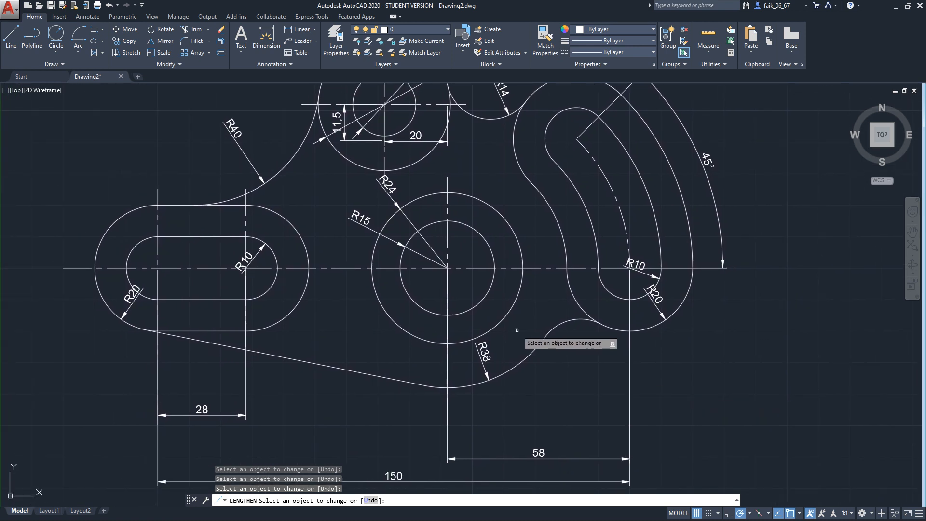
{"action": "key", "text": "Escape"}
Zoom to the All view to show the entire drawing.
{"action": "type", "text": "z"}
{"action": "key", "text": "Return"}
{"action": "type", "text": "a"}
{"action": "key", "text": "Return"}
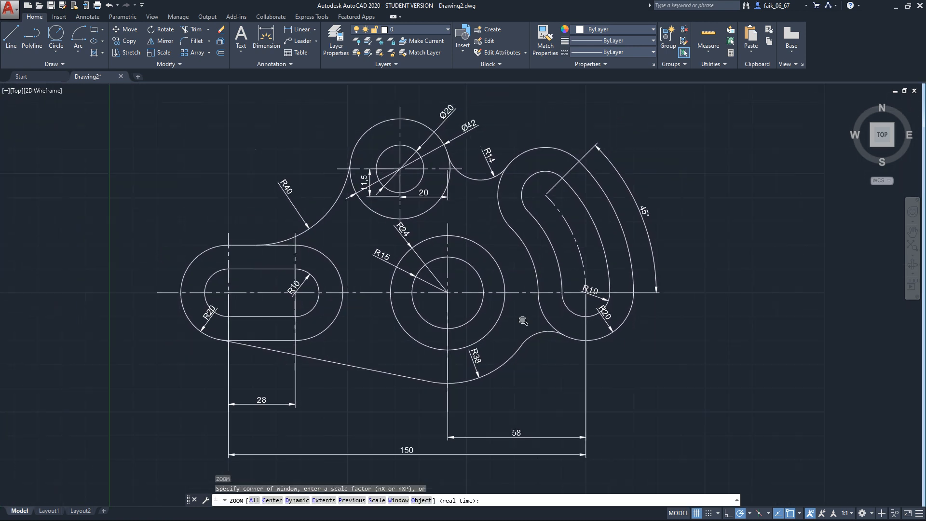